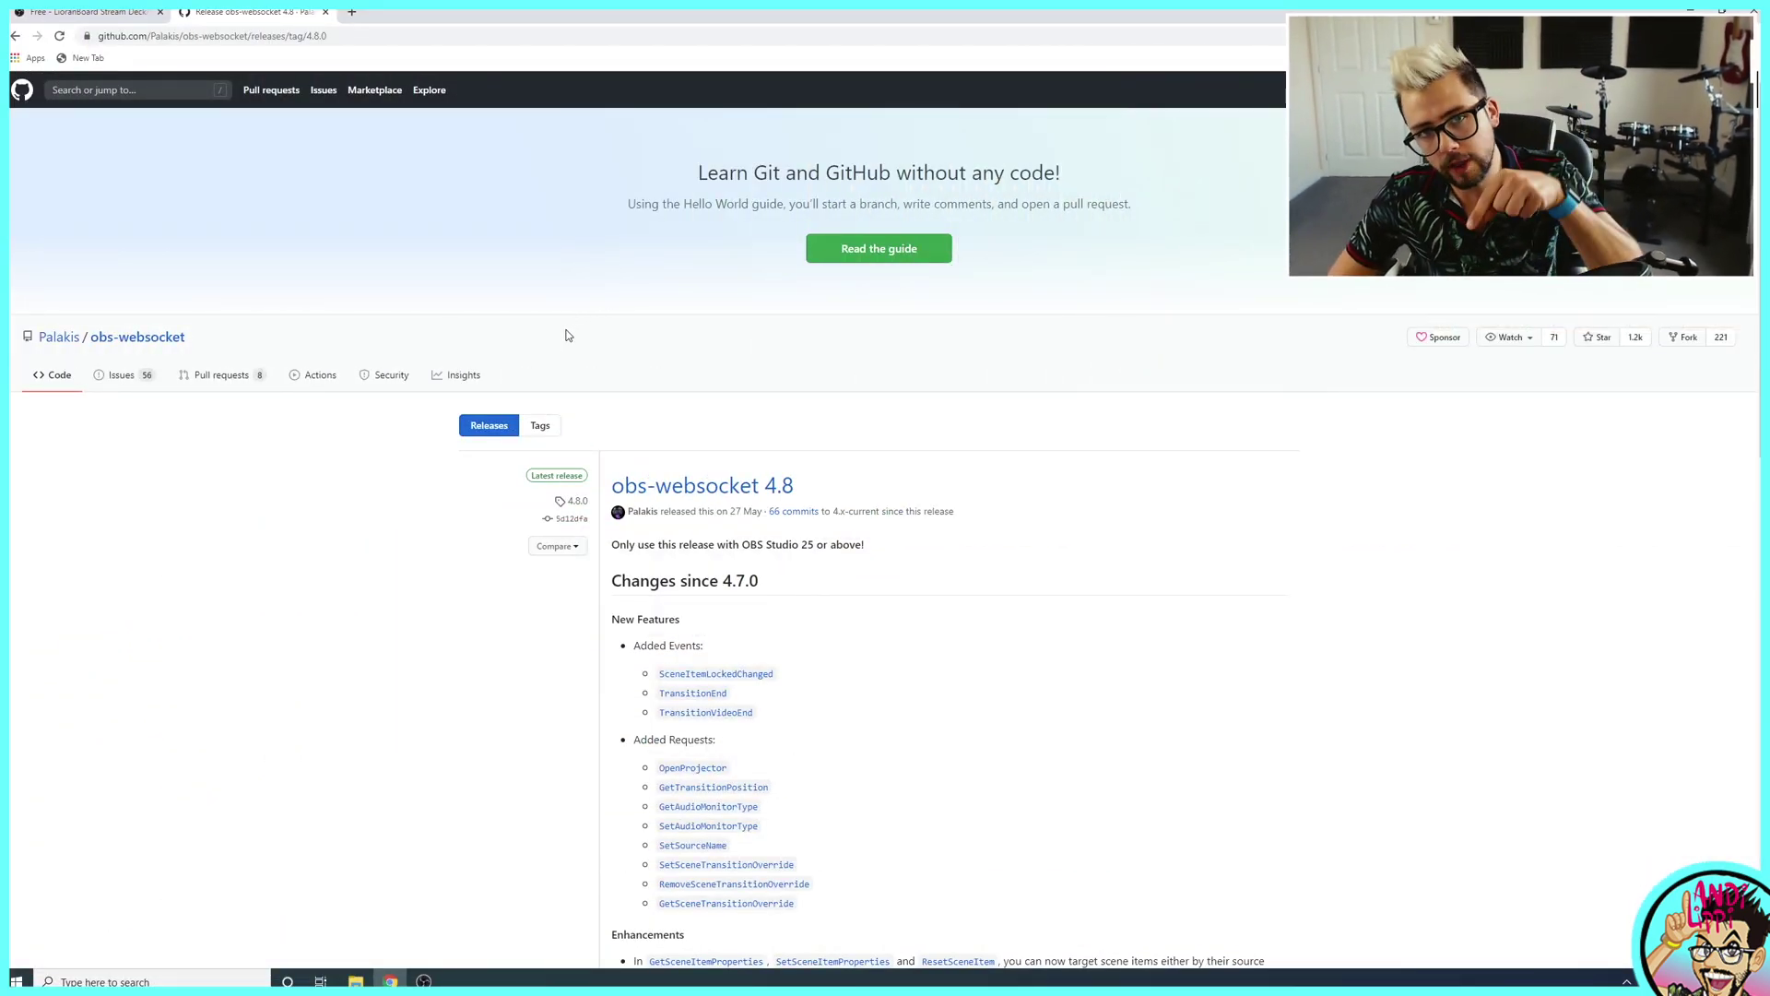
# - Download obs-websocket-4.8.0-Windows.zip from the release assets and open the archive from the Downloads folder in File Explorer
pyautogui.scroll(-15, 752, 466)
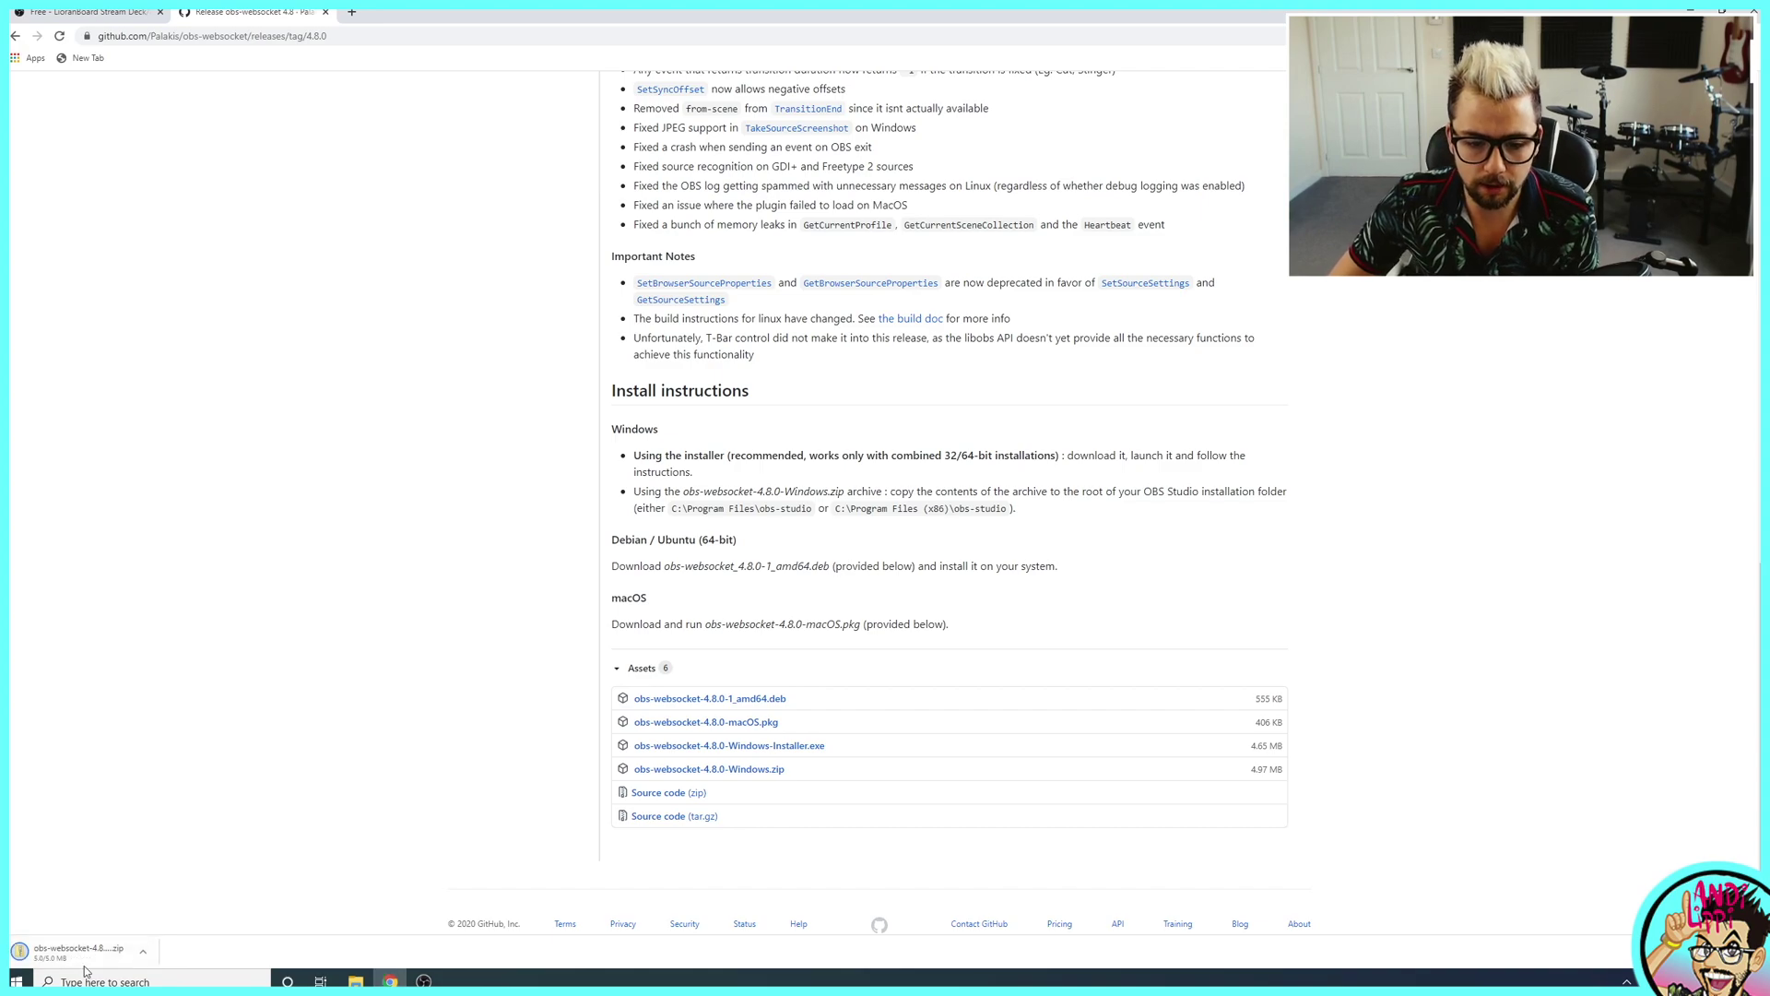
pyautogui.moveTo(356, 980)
pyautogui.click(356, 922)
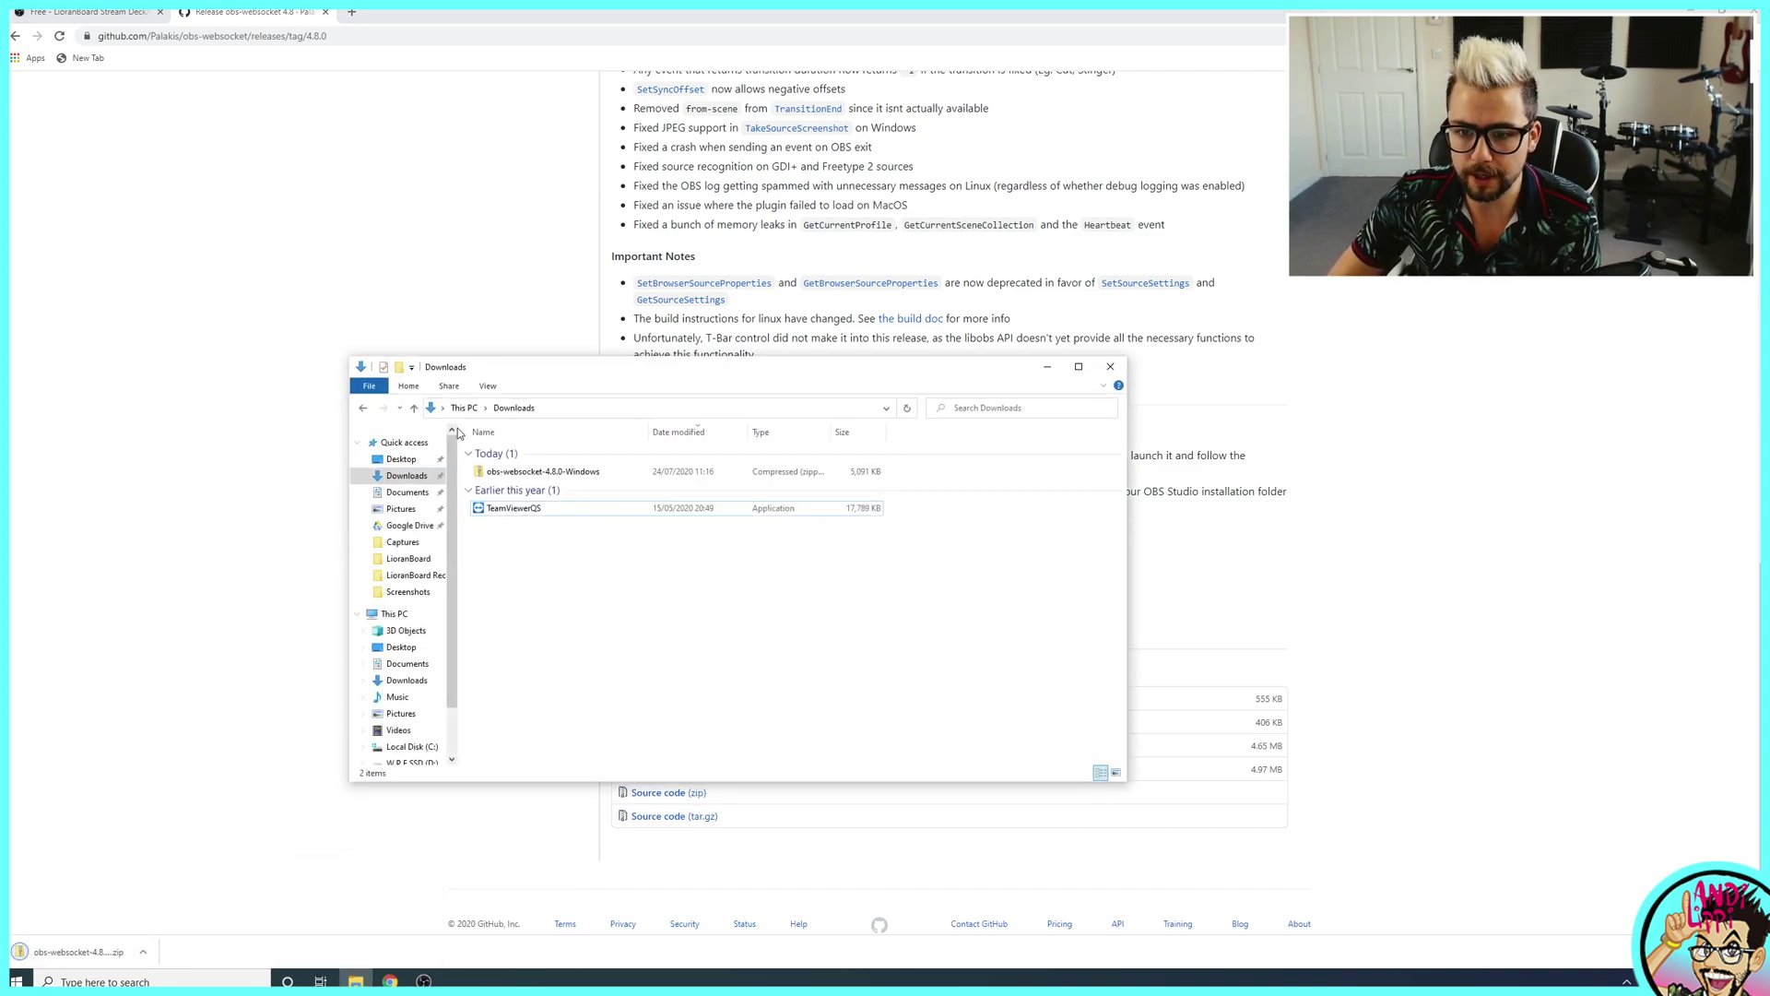
pyautogui.click(549, 472)
pyautogui.doubleClick(548, 472)
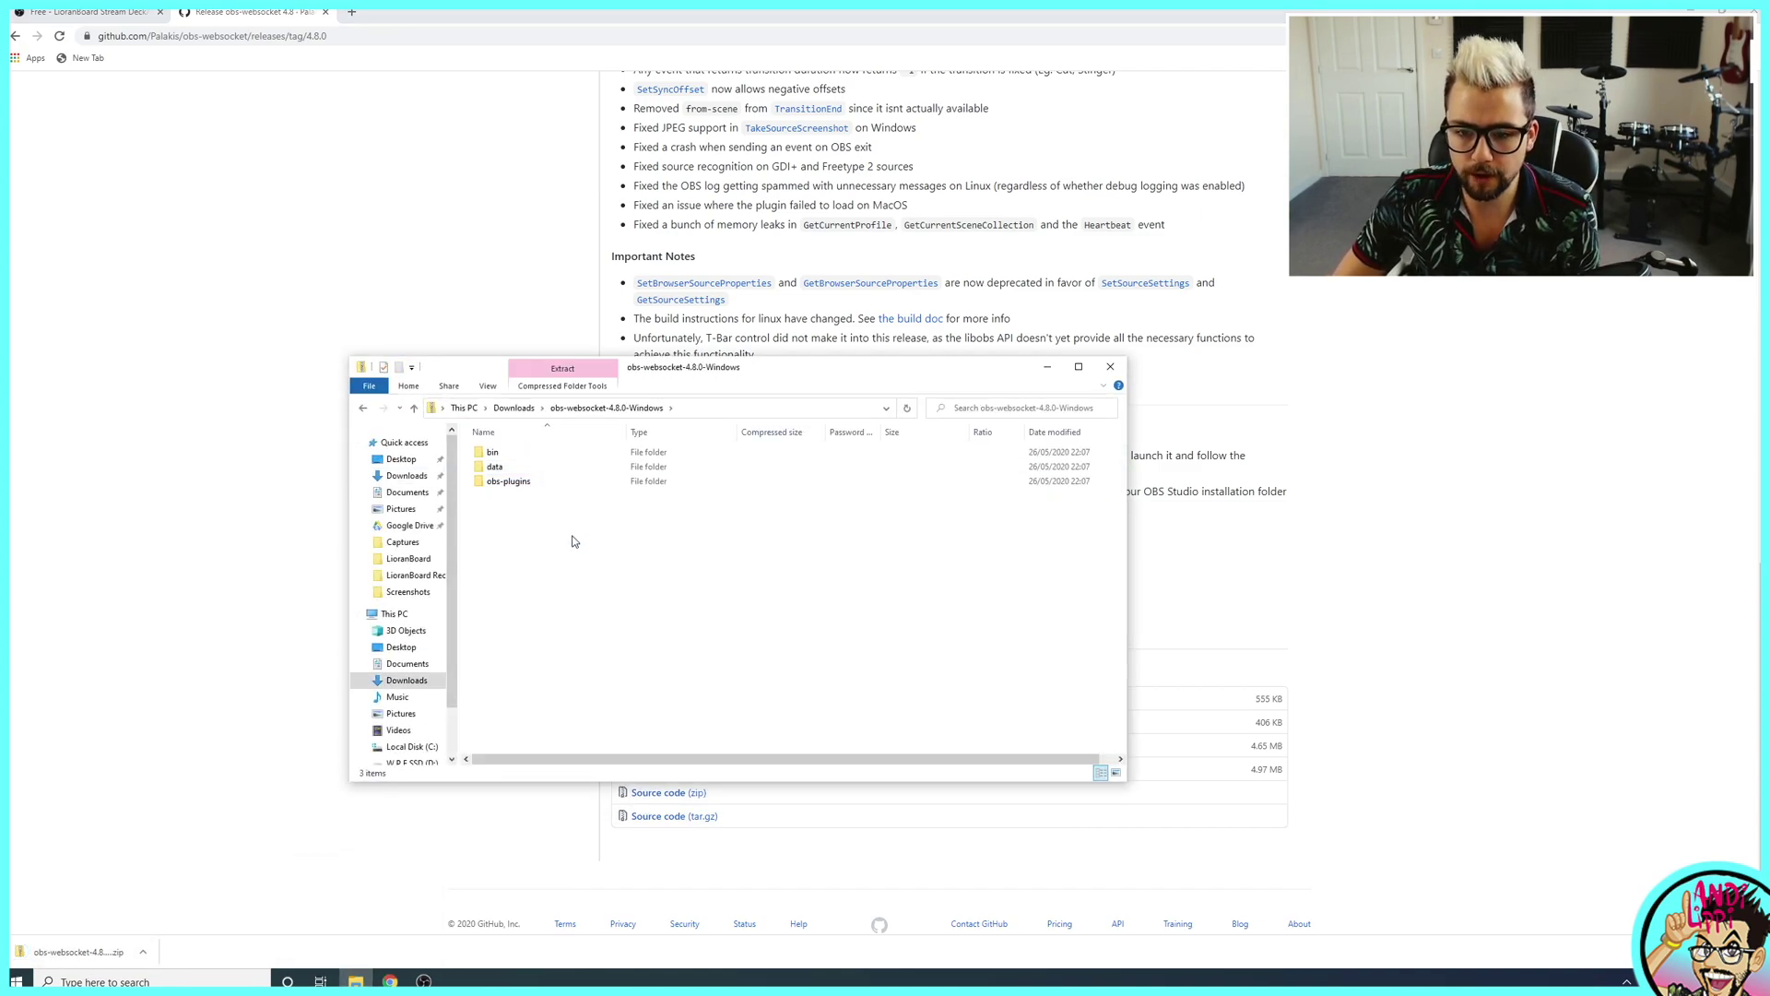
# - Copy the bin, data and obs-plugins folders from the obs-websocket archive
pyautogui.moveTo(572, 540); pyautogui.dragTo(482, 453)
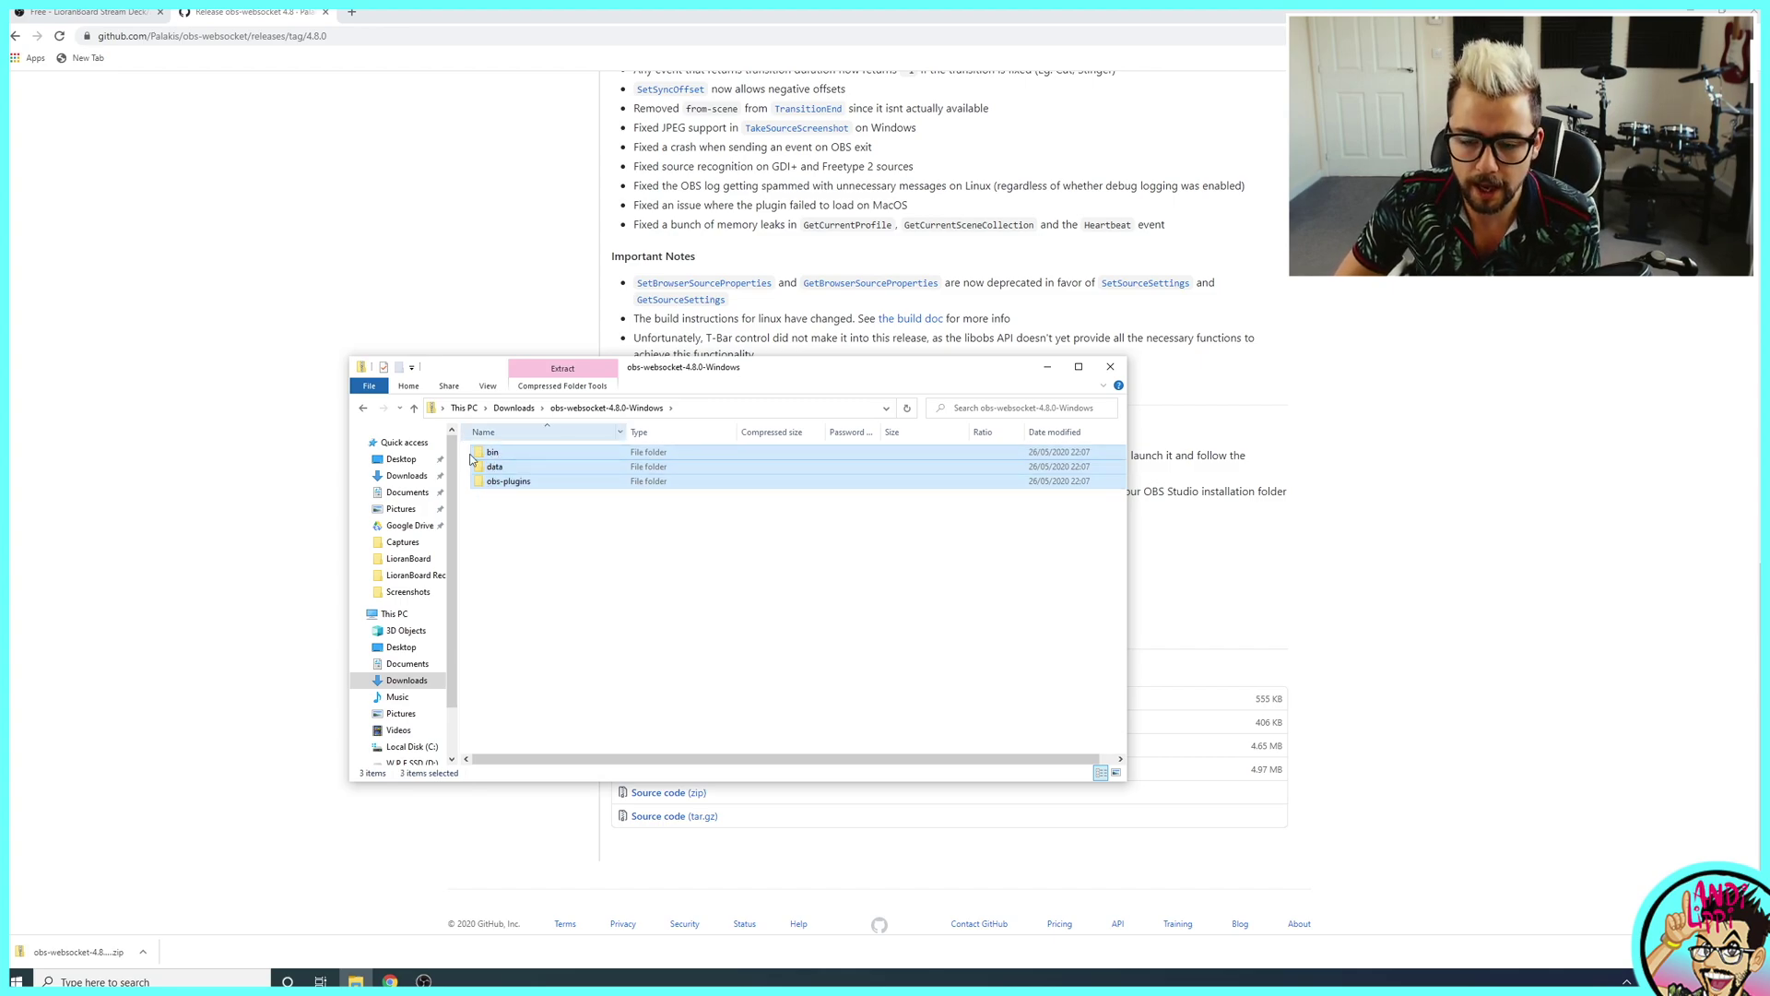
pyautogui.rightClick(511, 485)
pyautogui.click(553, 543)
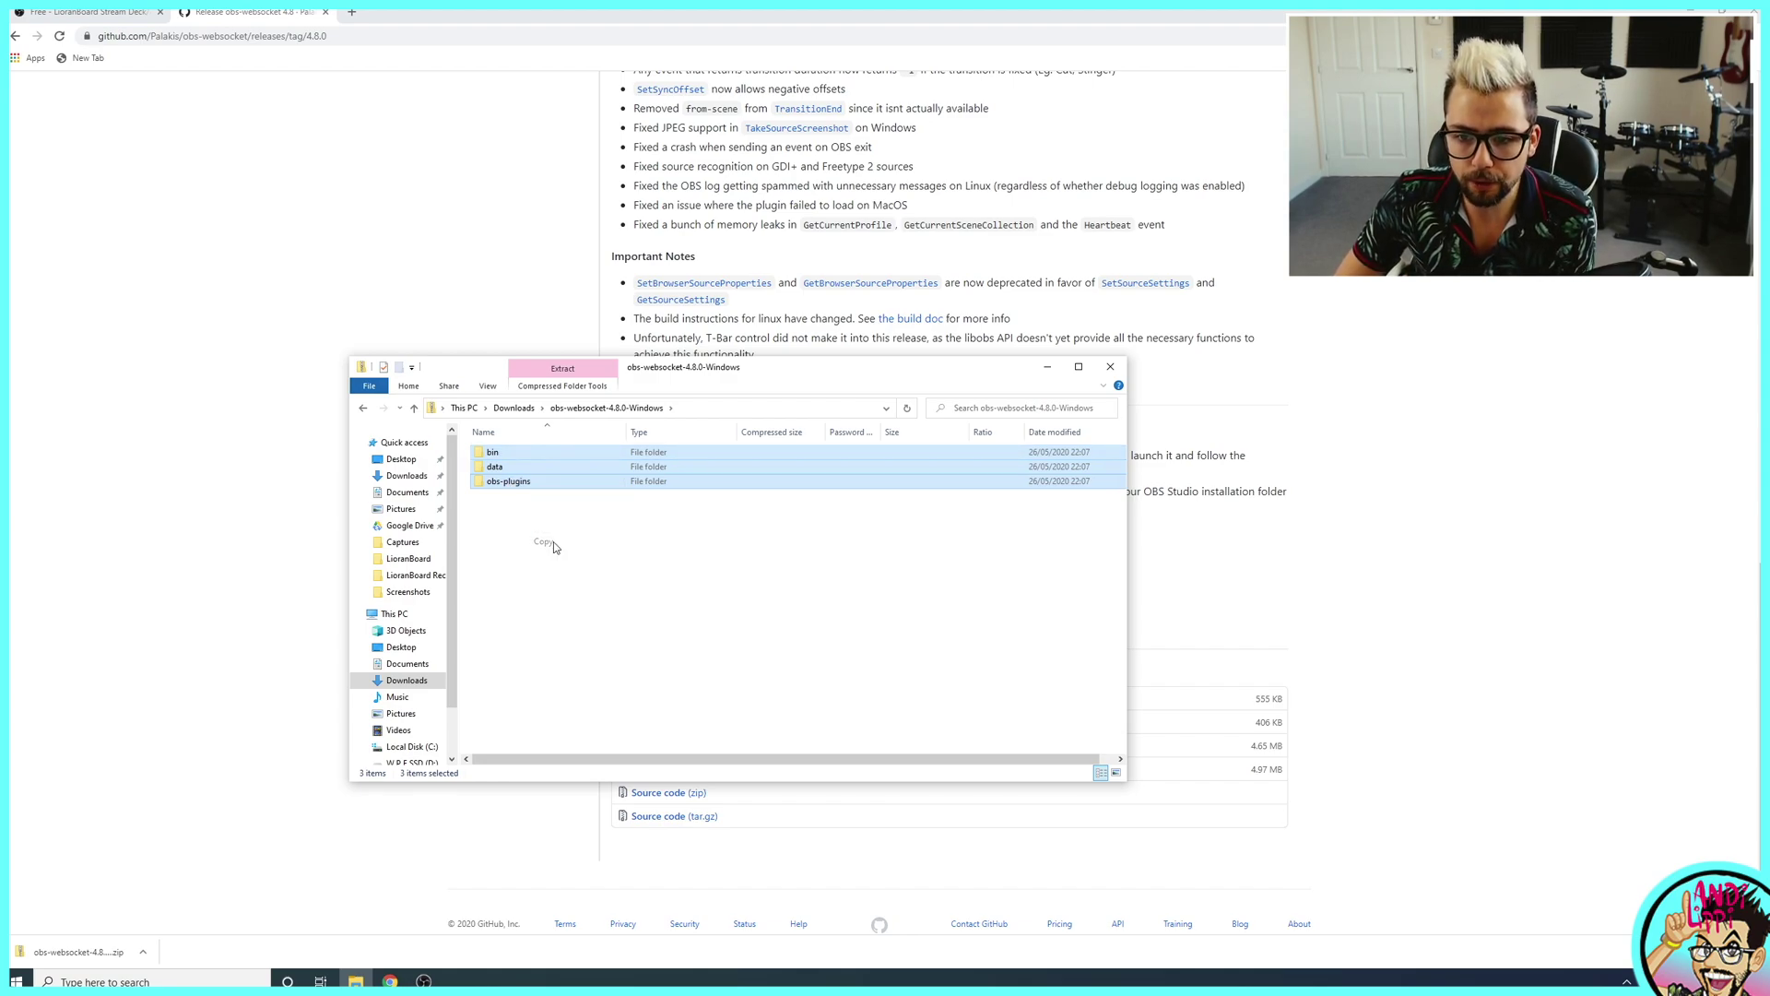
# - Try to paste the copied folders into C:\Program Files\obs-studio, cancelling when asked about replacing existing files
pyautogui.click(411, 746)
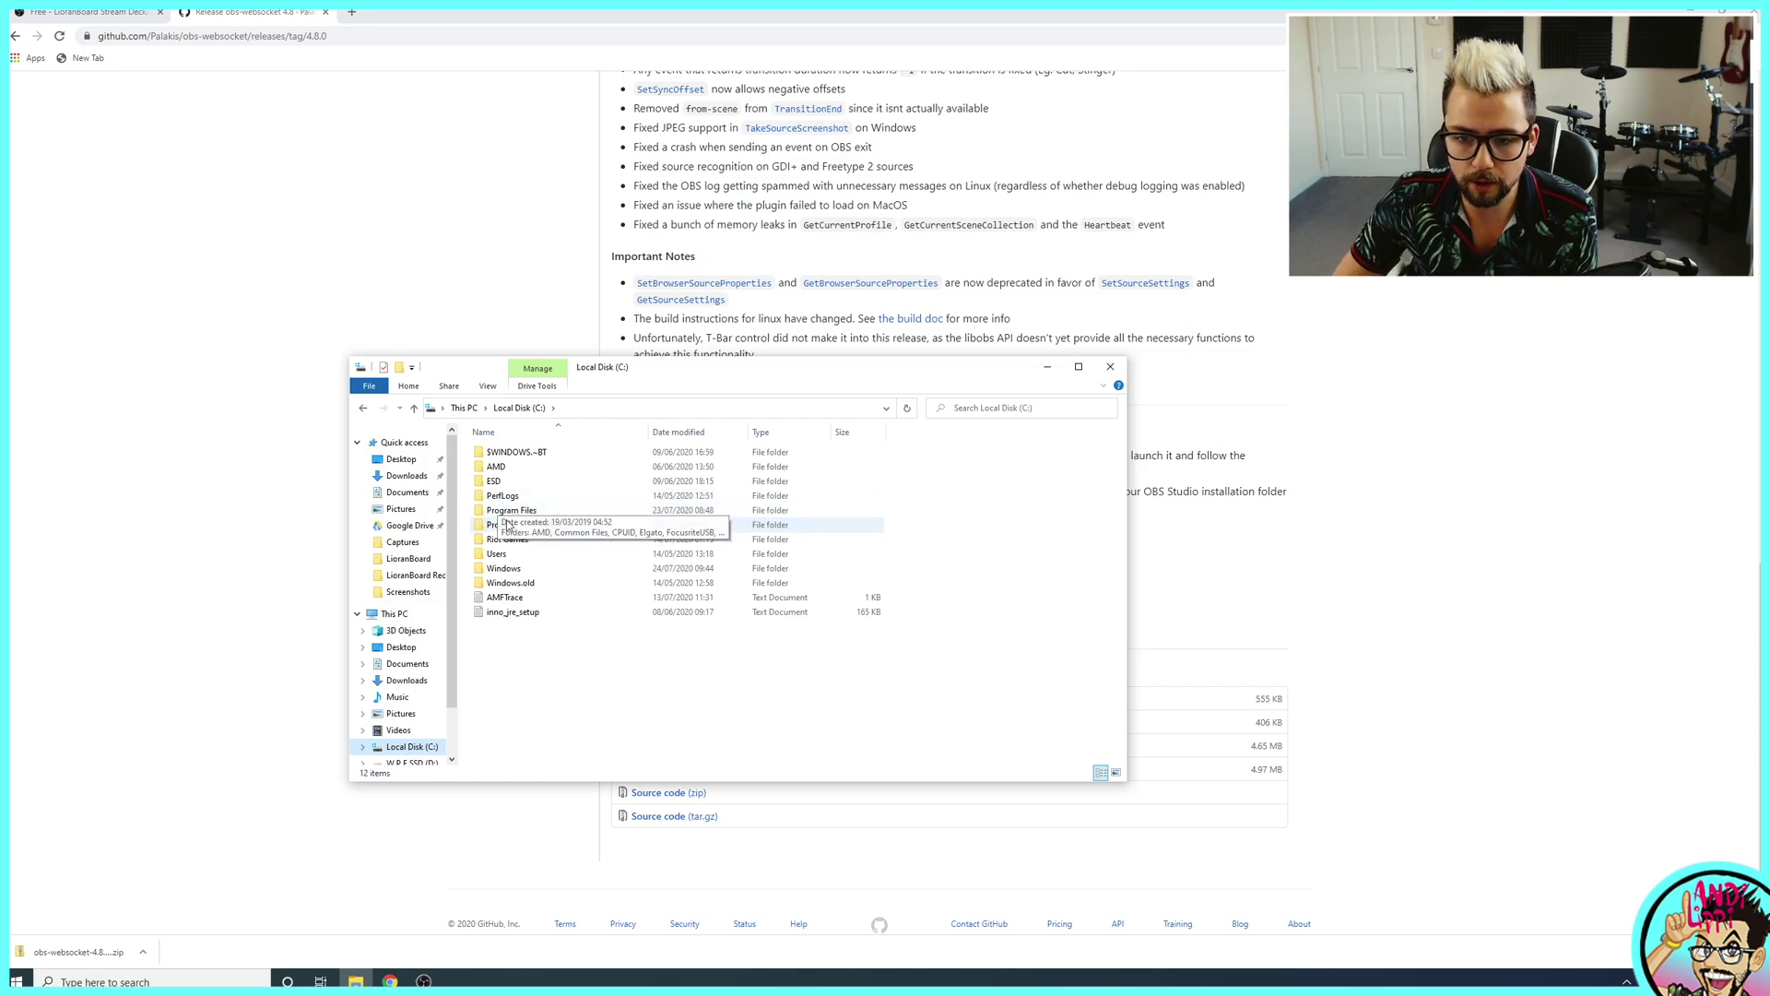
pyautogui.doubleClick(515, 513)
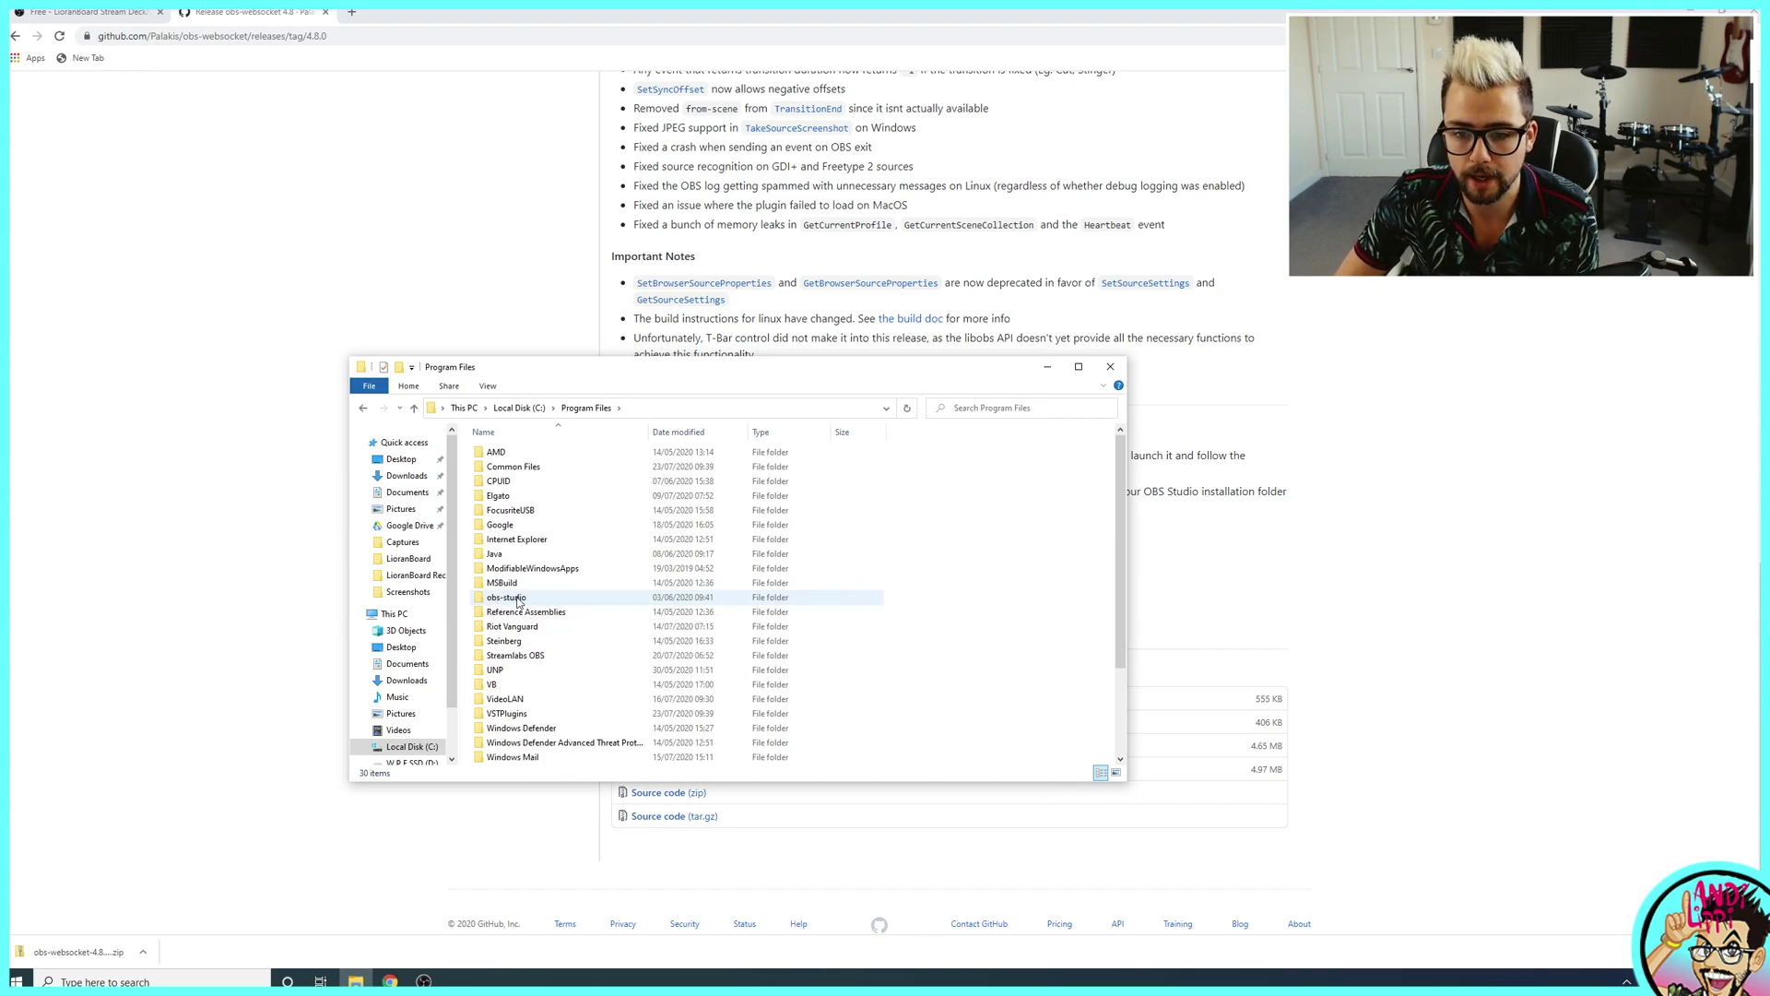
pyautogui.doubleClick(517, 599)
pyautogui.rightClick(518, 635)
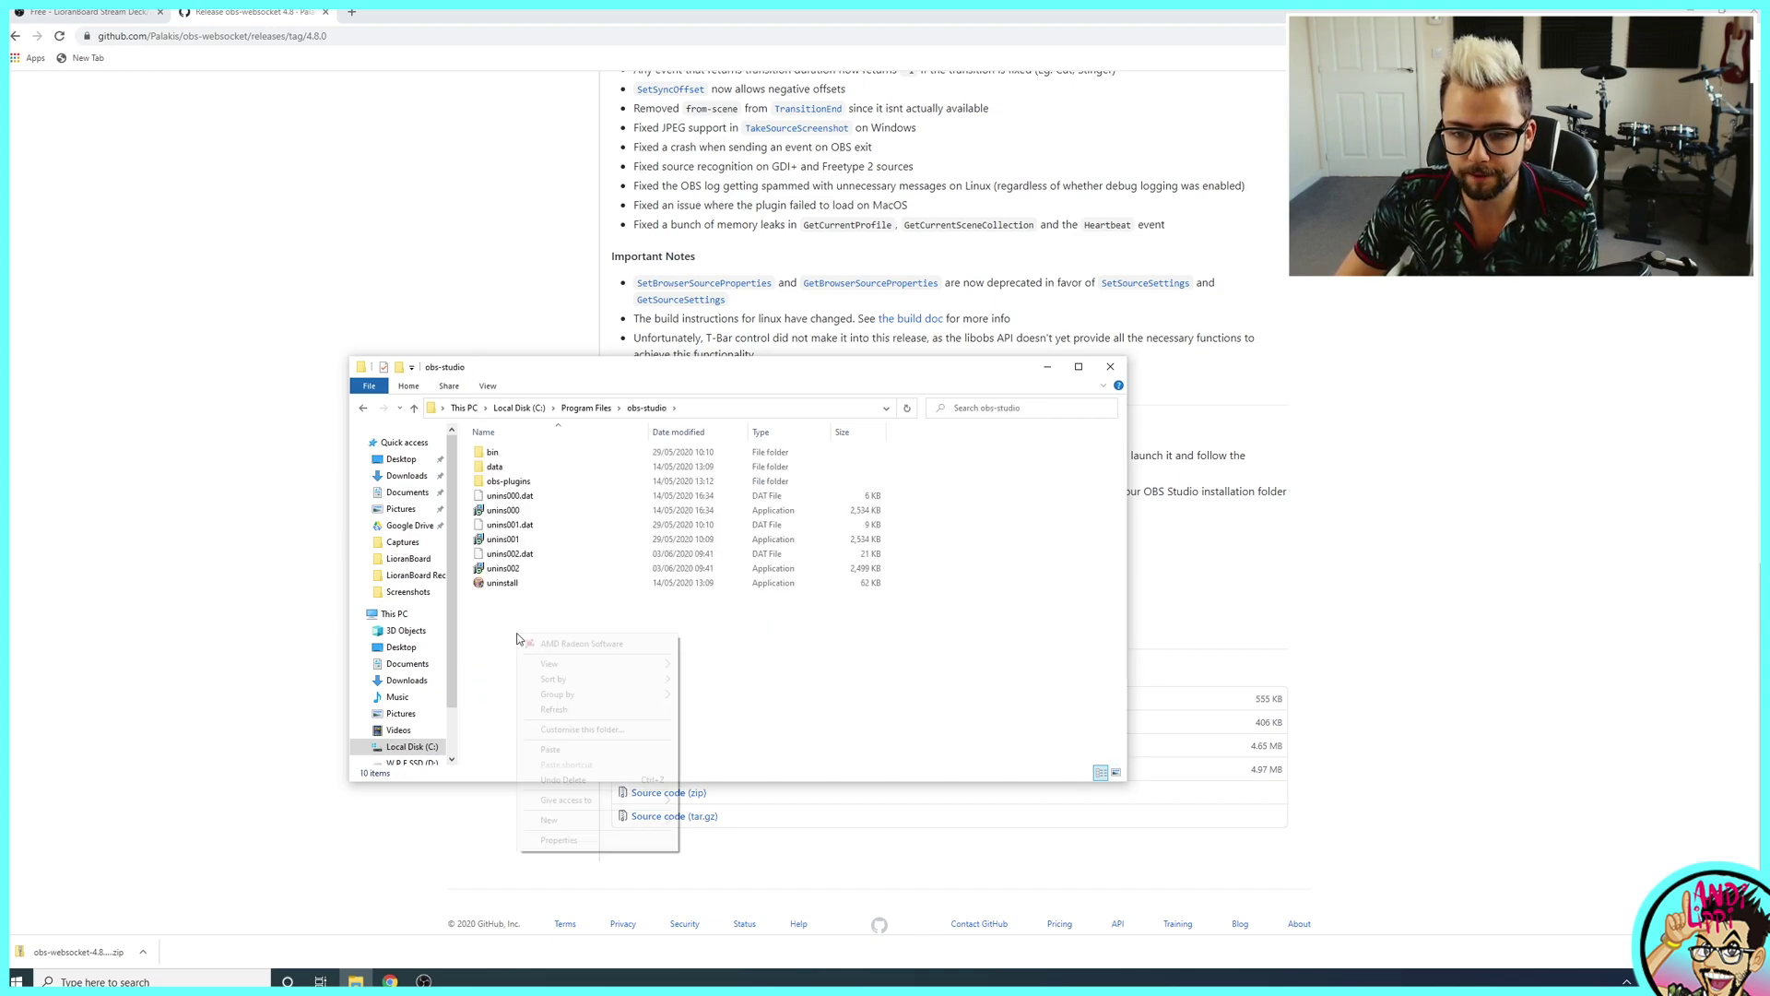
pyautogui.click(550, 748)
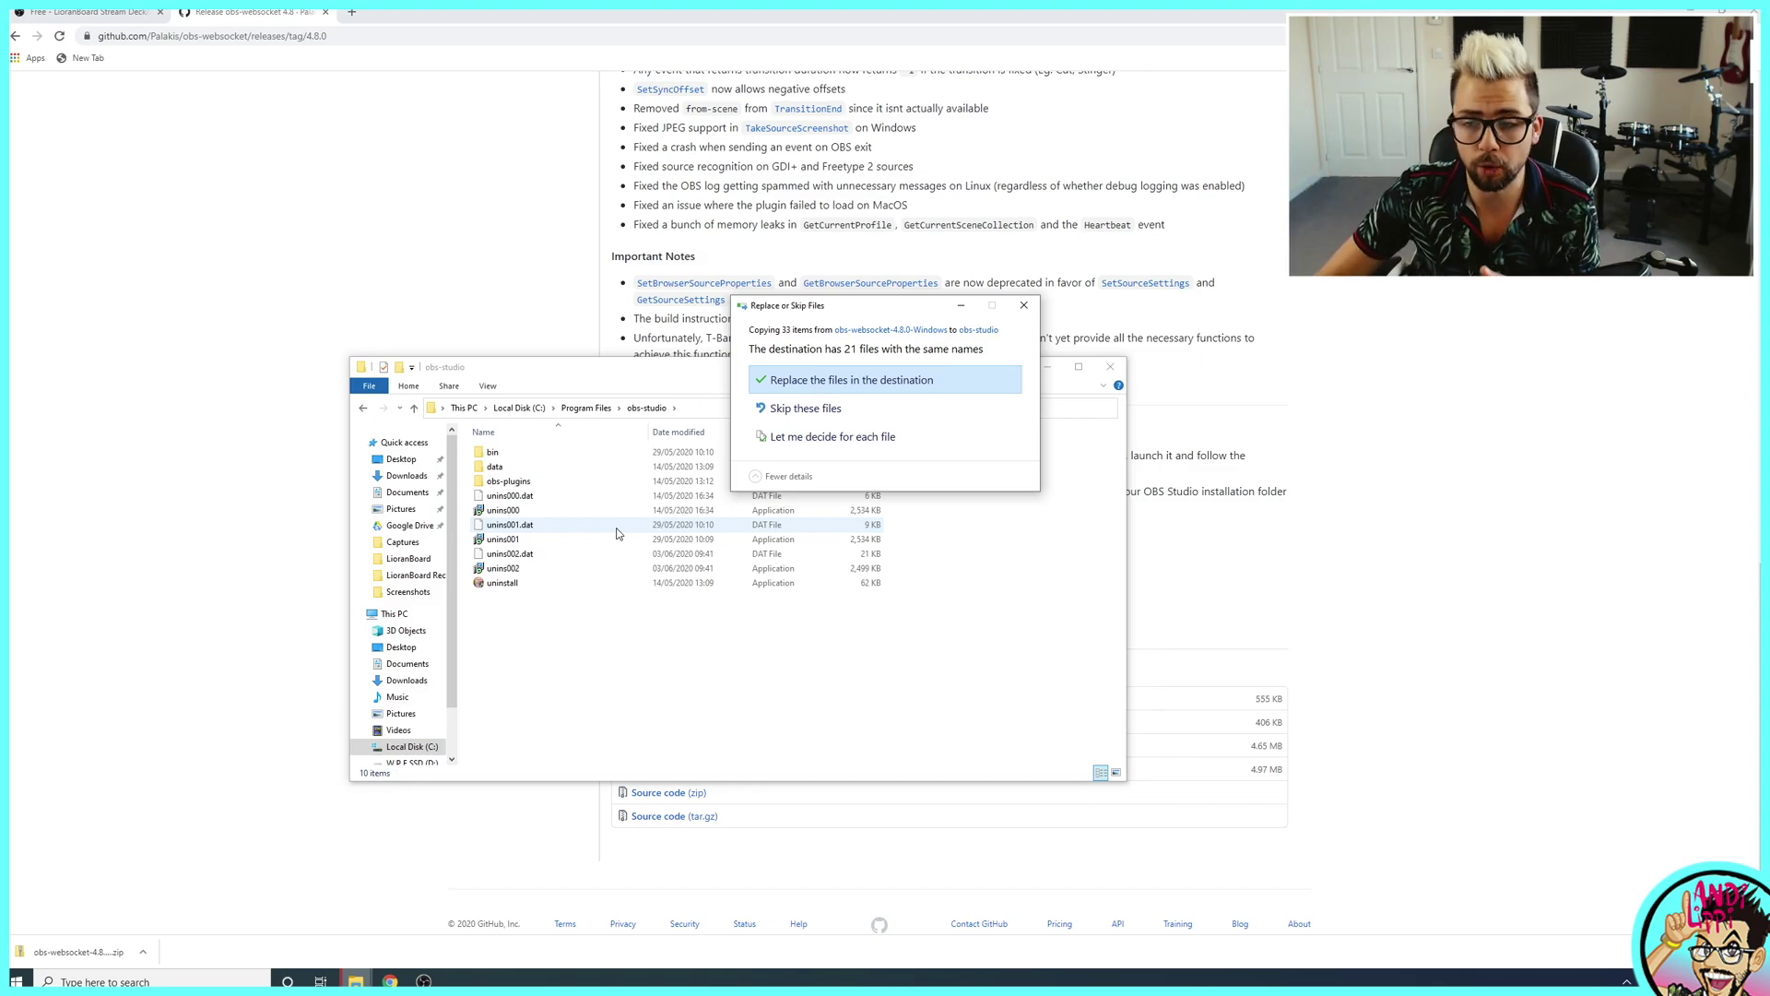
pyautogui.click(1023, 305)
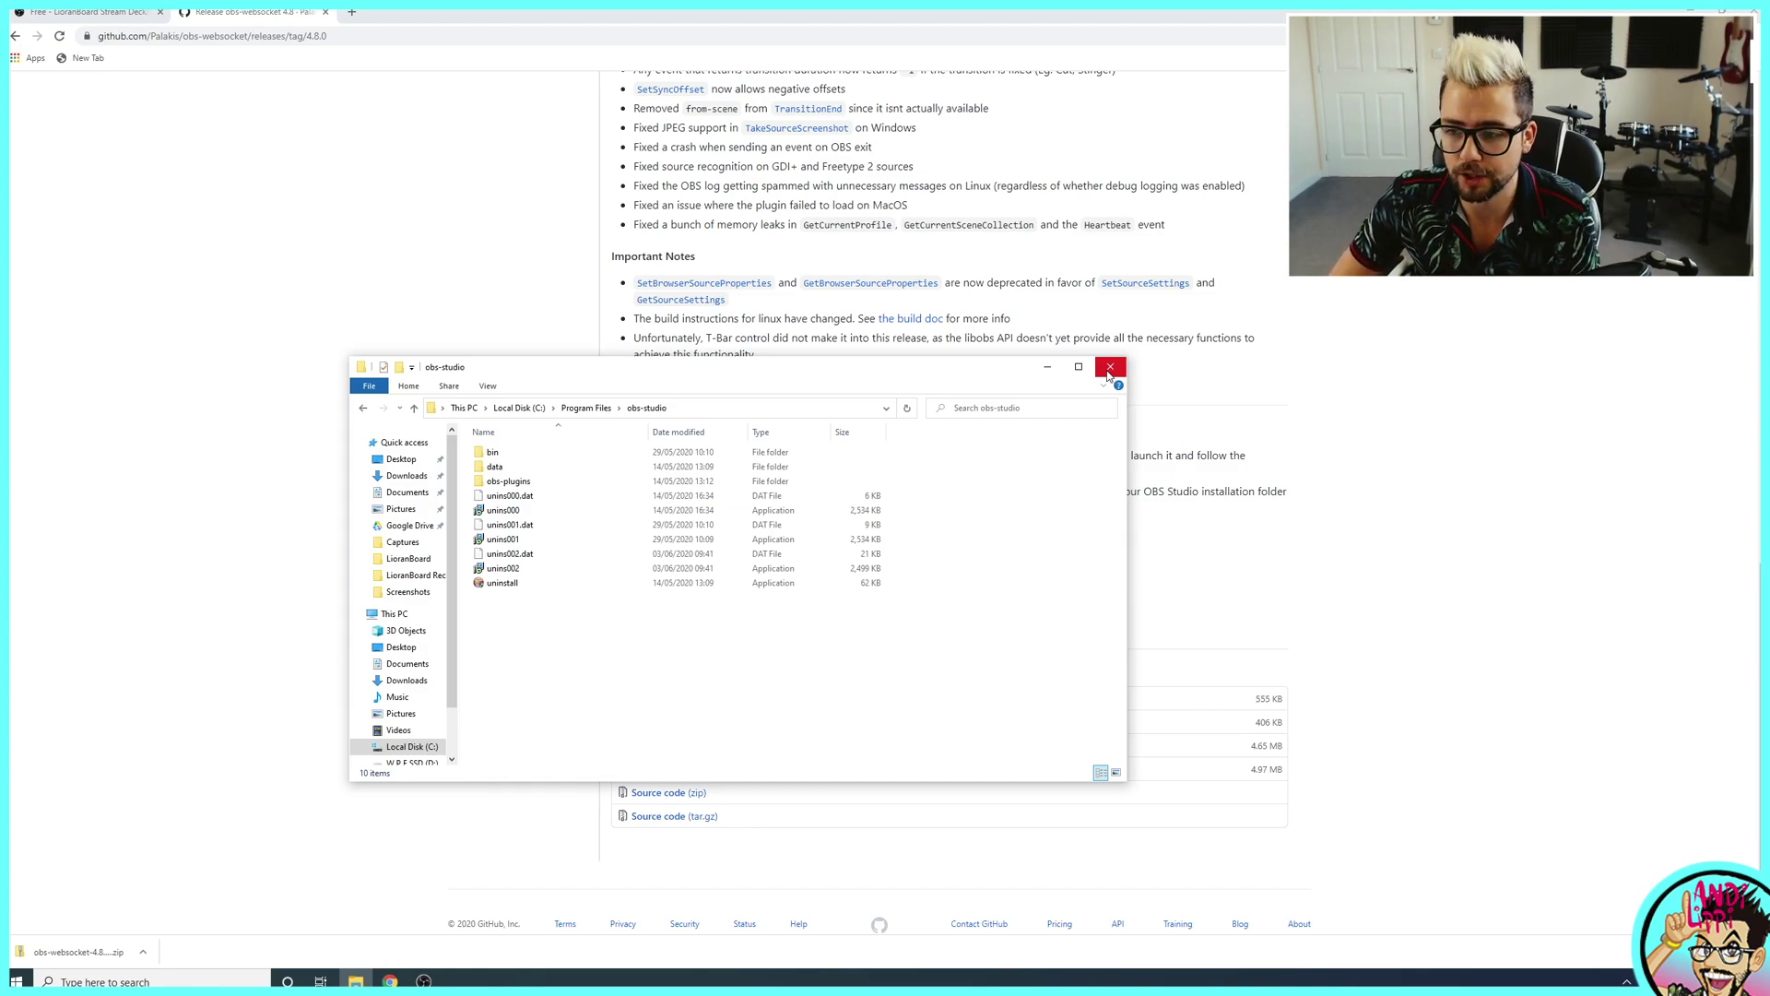
# - Switch to the LioranBoard Stream Deck/Animator 1.38 page on the OBS forum and download lioranboard.zip
pyautogui.click(109, 14)
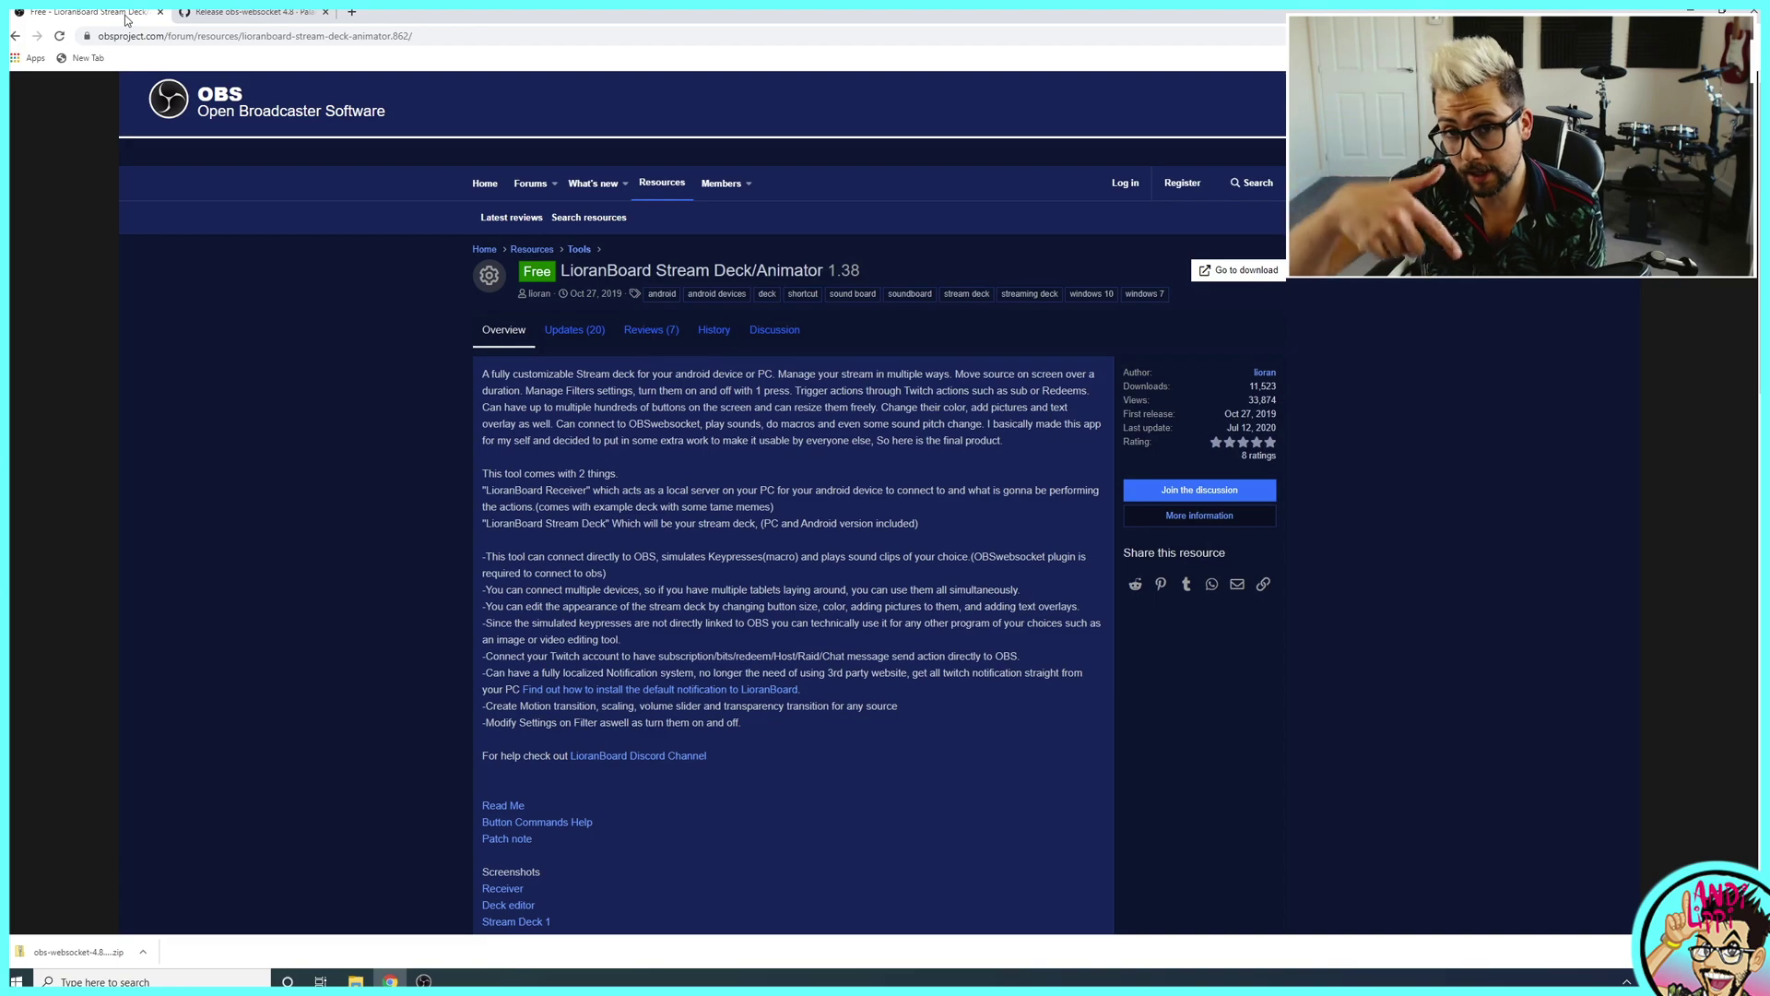
pyautogui.scroll(-2, 664, 486)
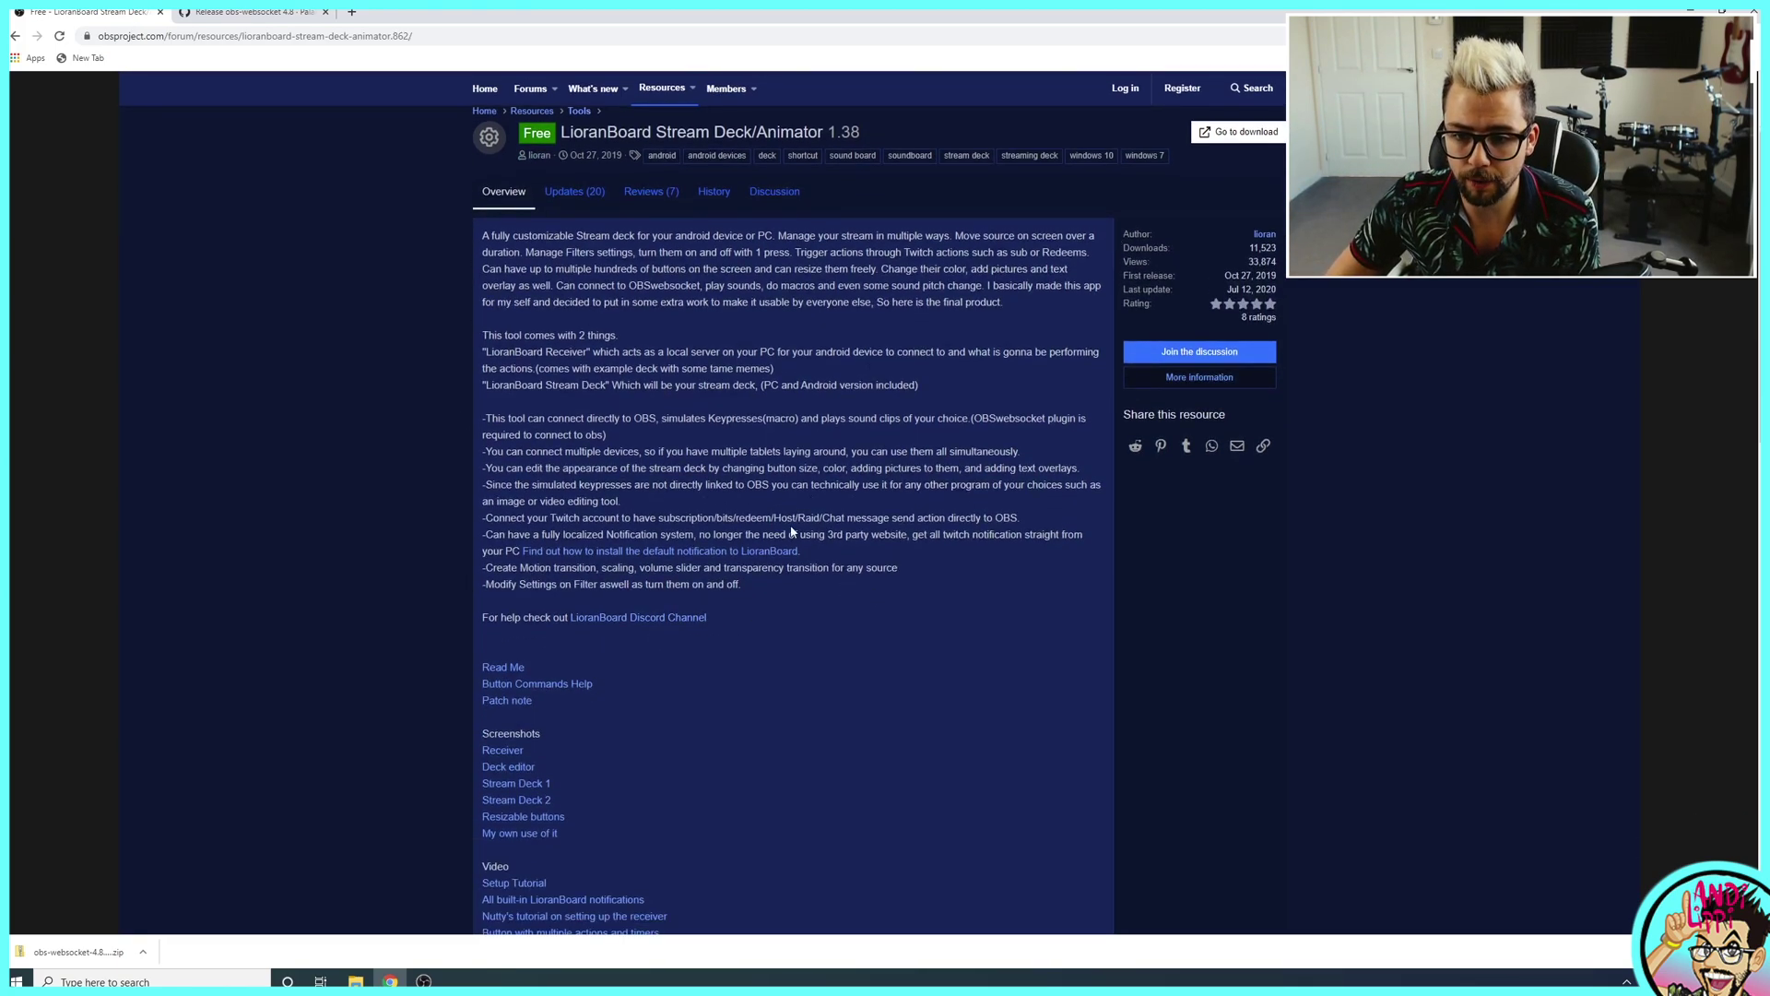
pyautogui.scroll(2, 902, 595)
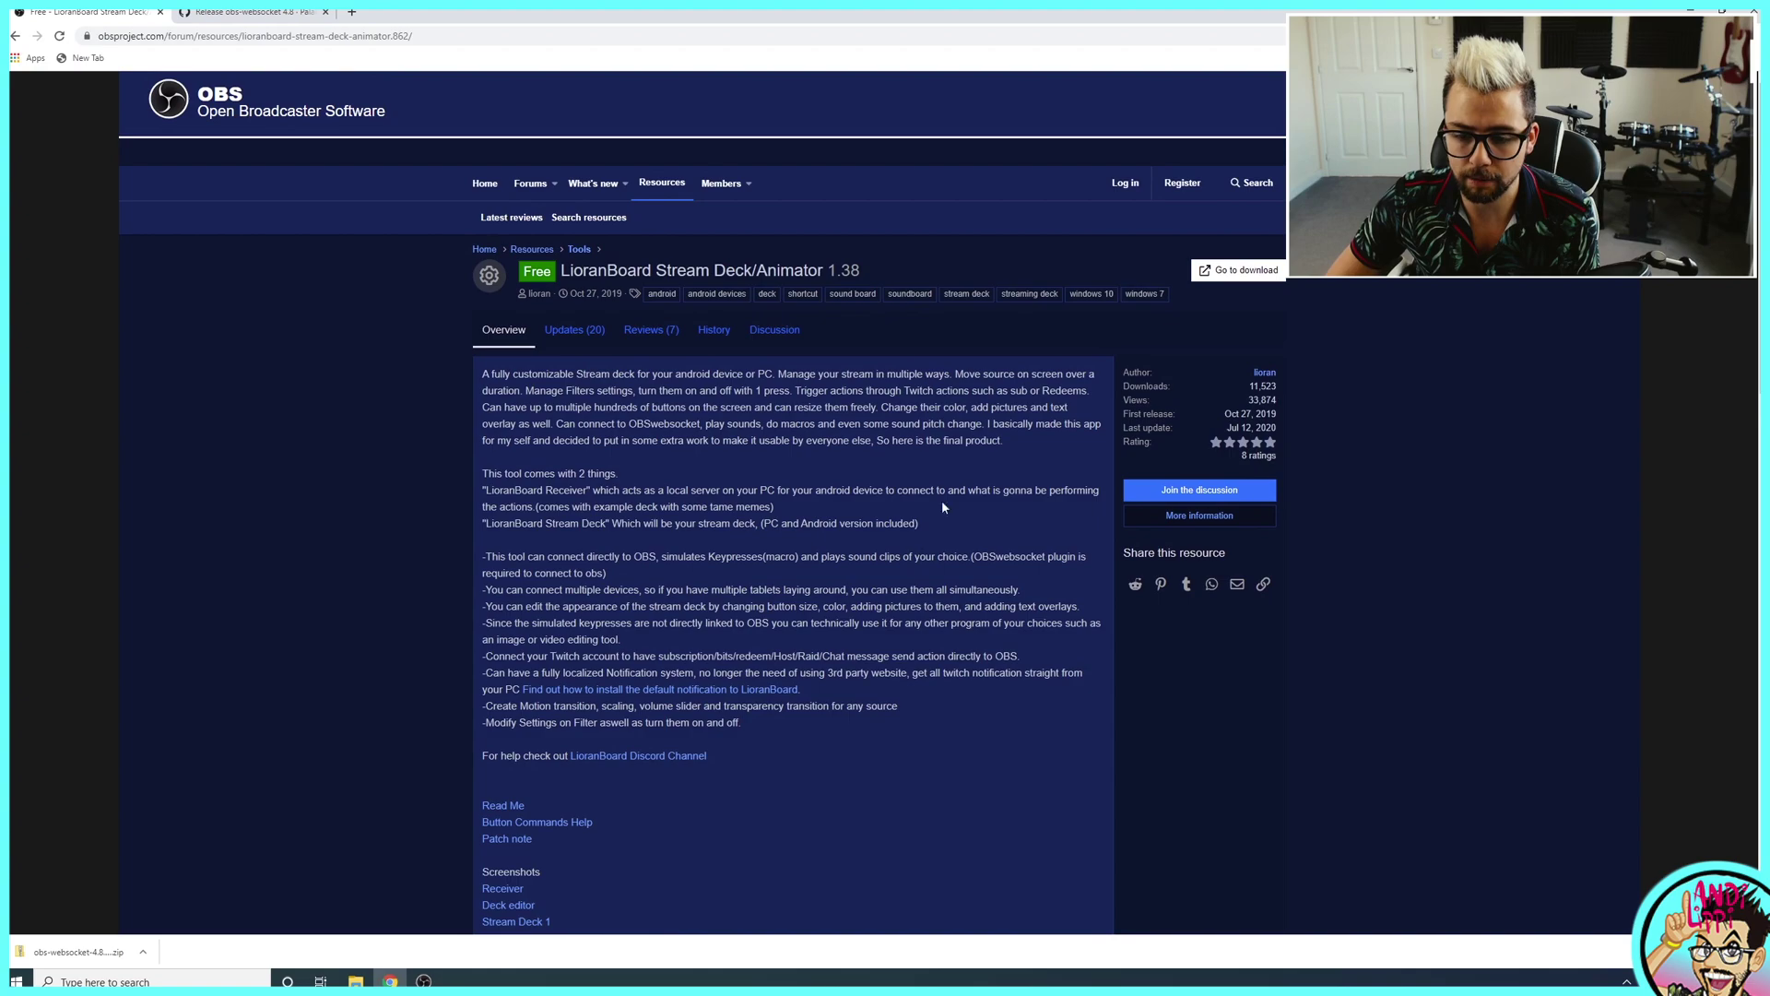
pyautogui.click(1237, 269)
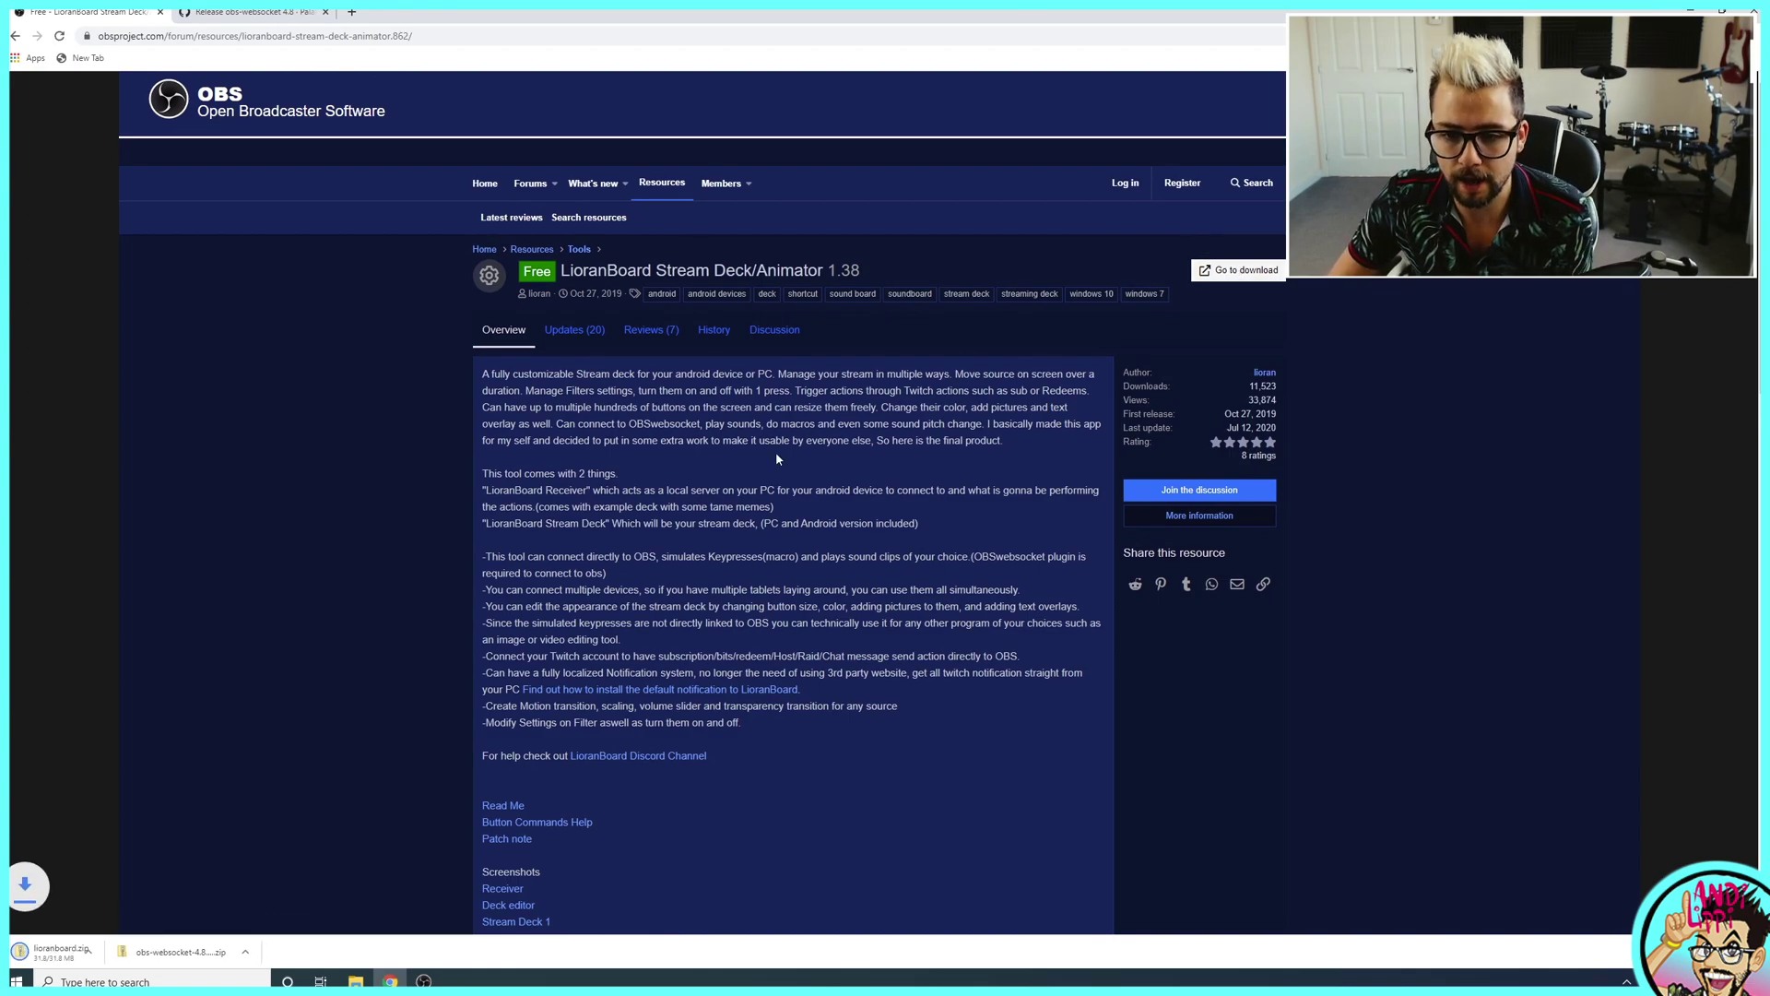
# - Open the Button Commands Help page, look through the LioranBoard command descriptions, and close it
pyautogui.scroll(-4, 776, 451)
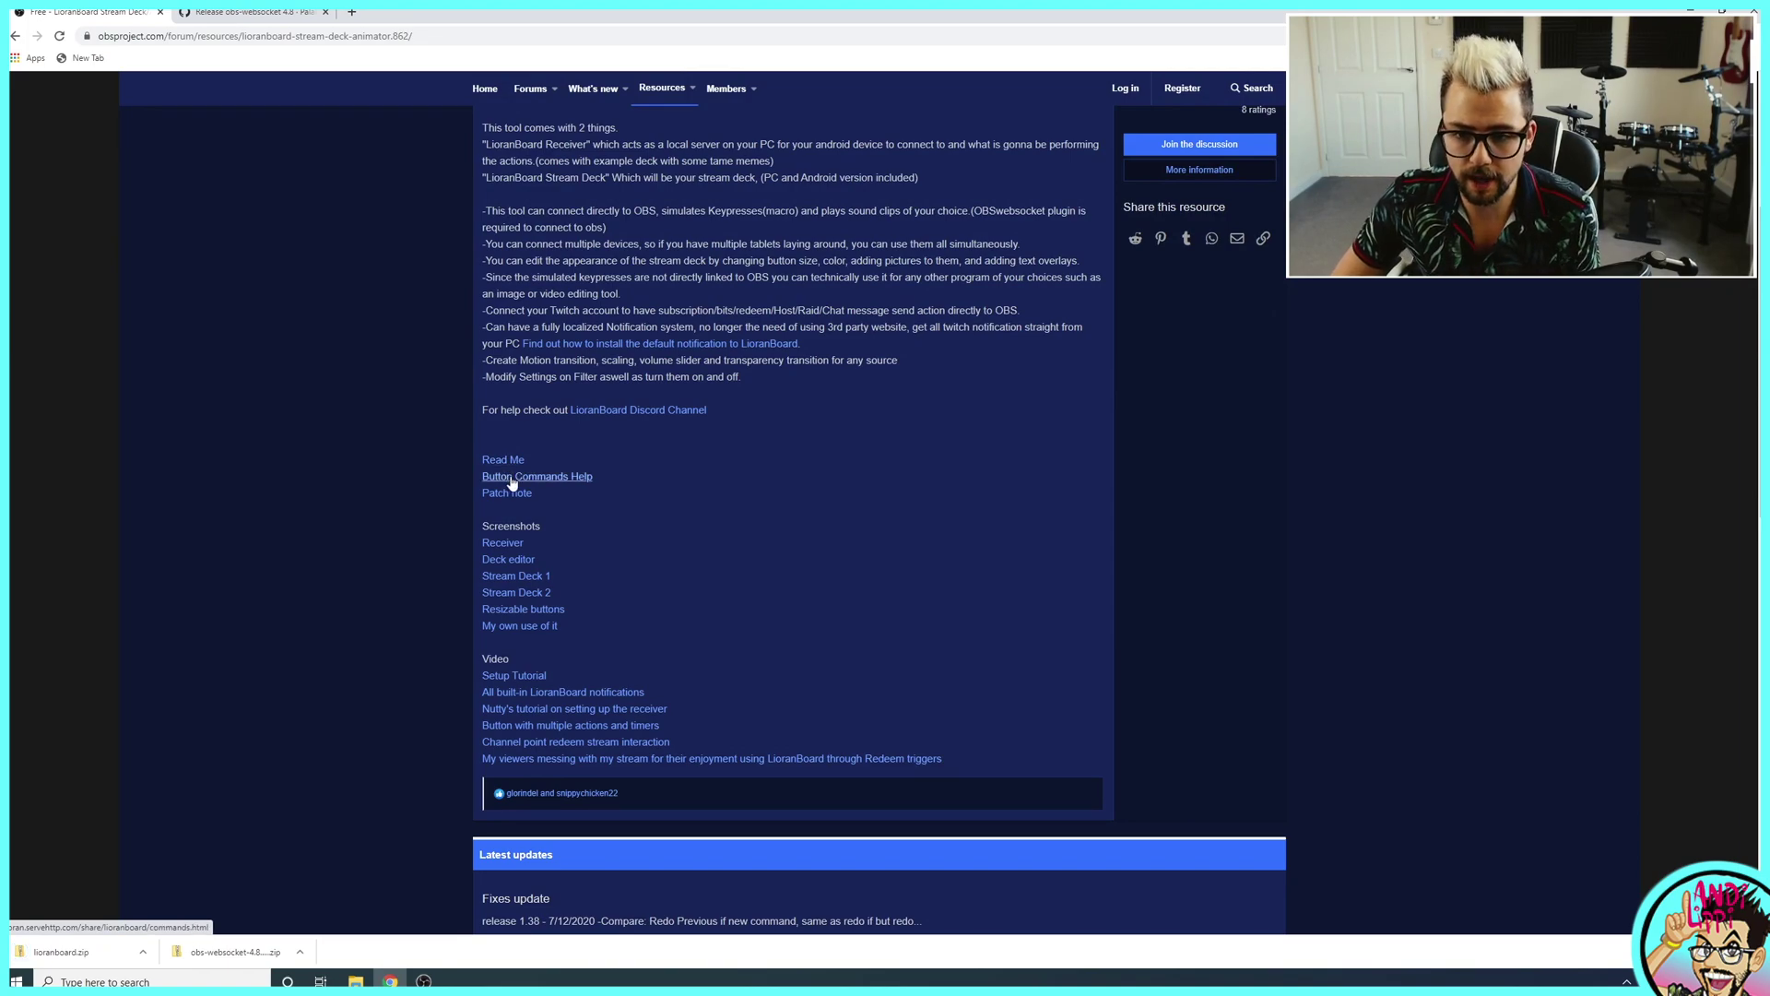
pyautogui.click(513, 477)
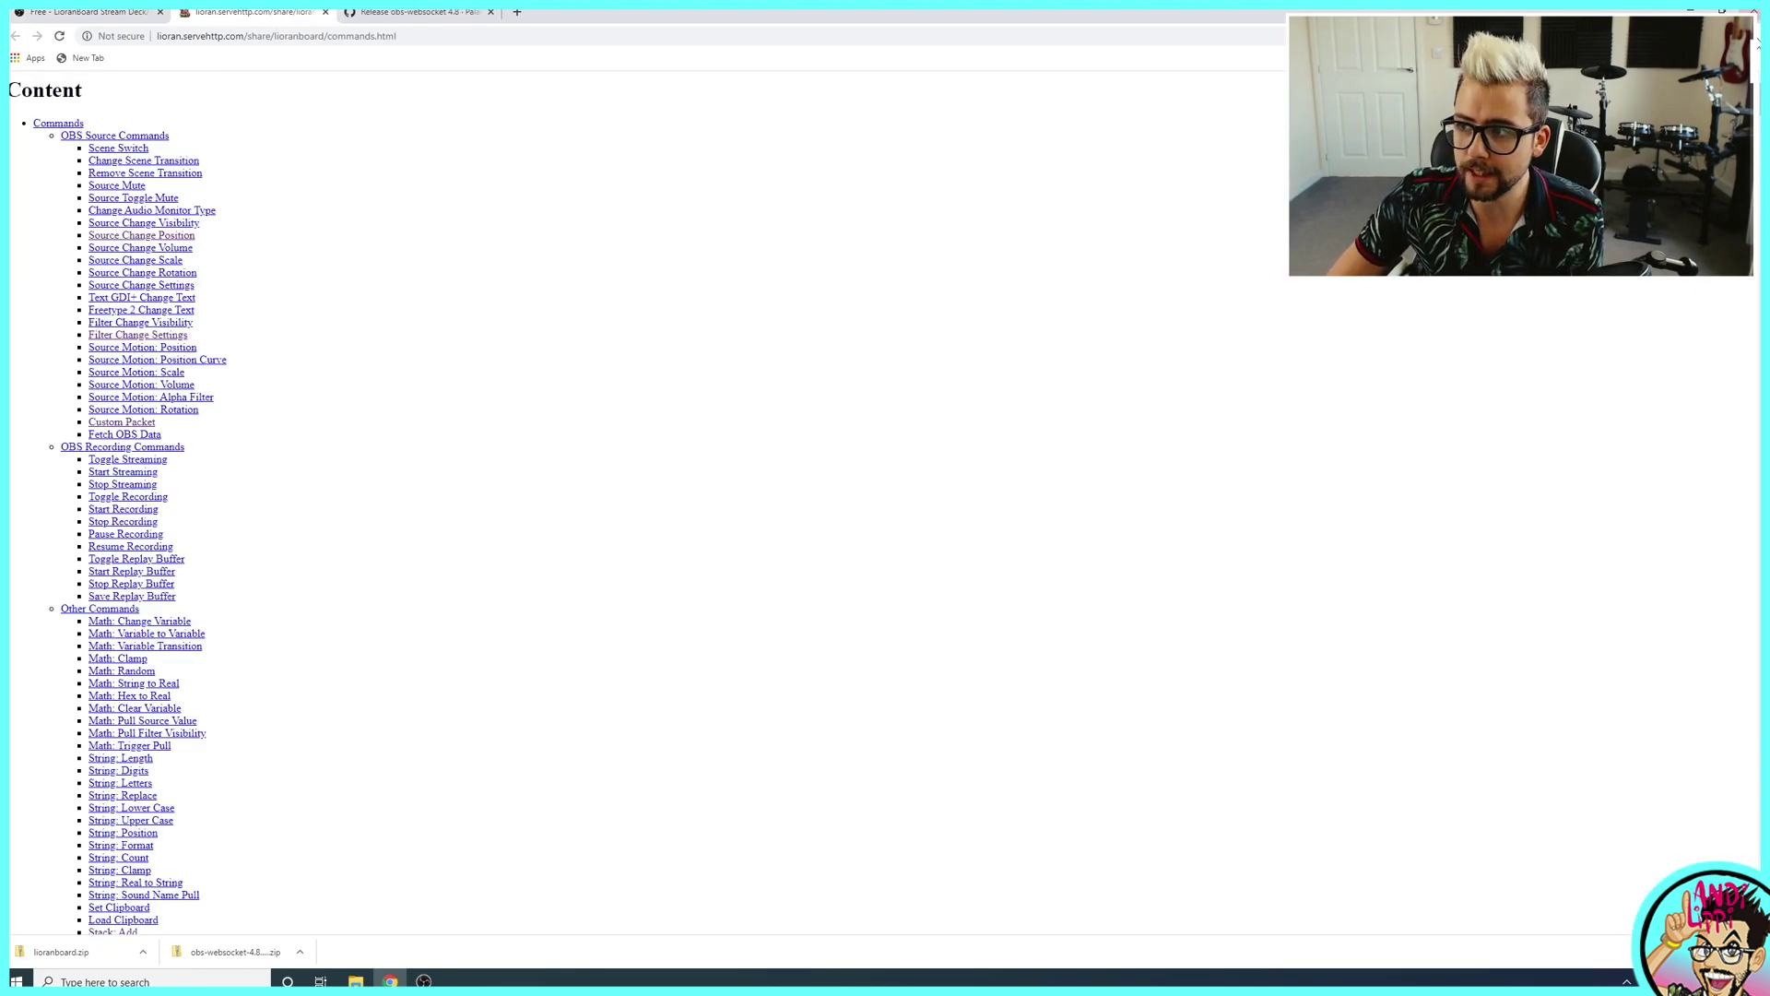
pyautogui.scroll(-15, 63, 318)
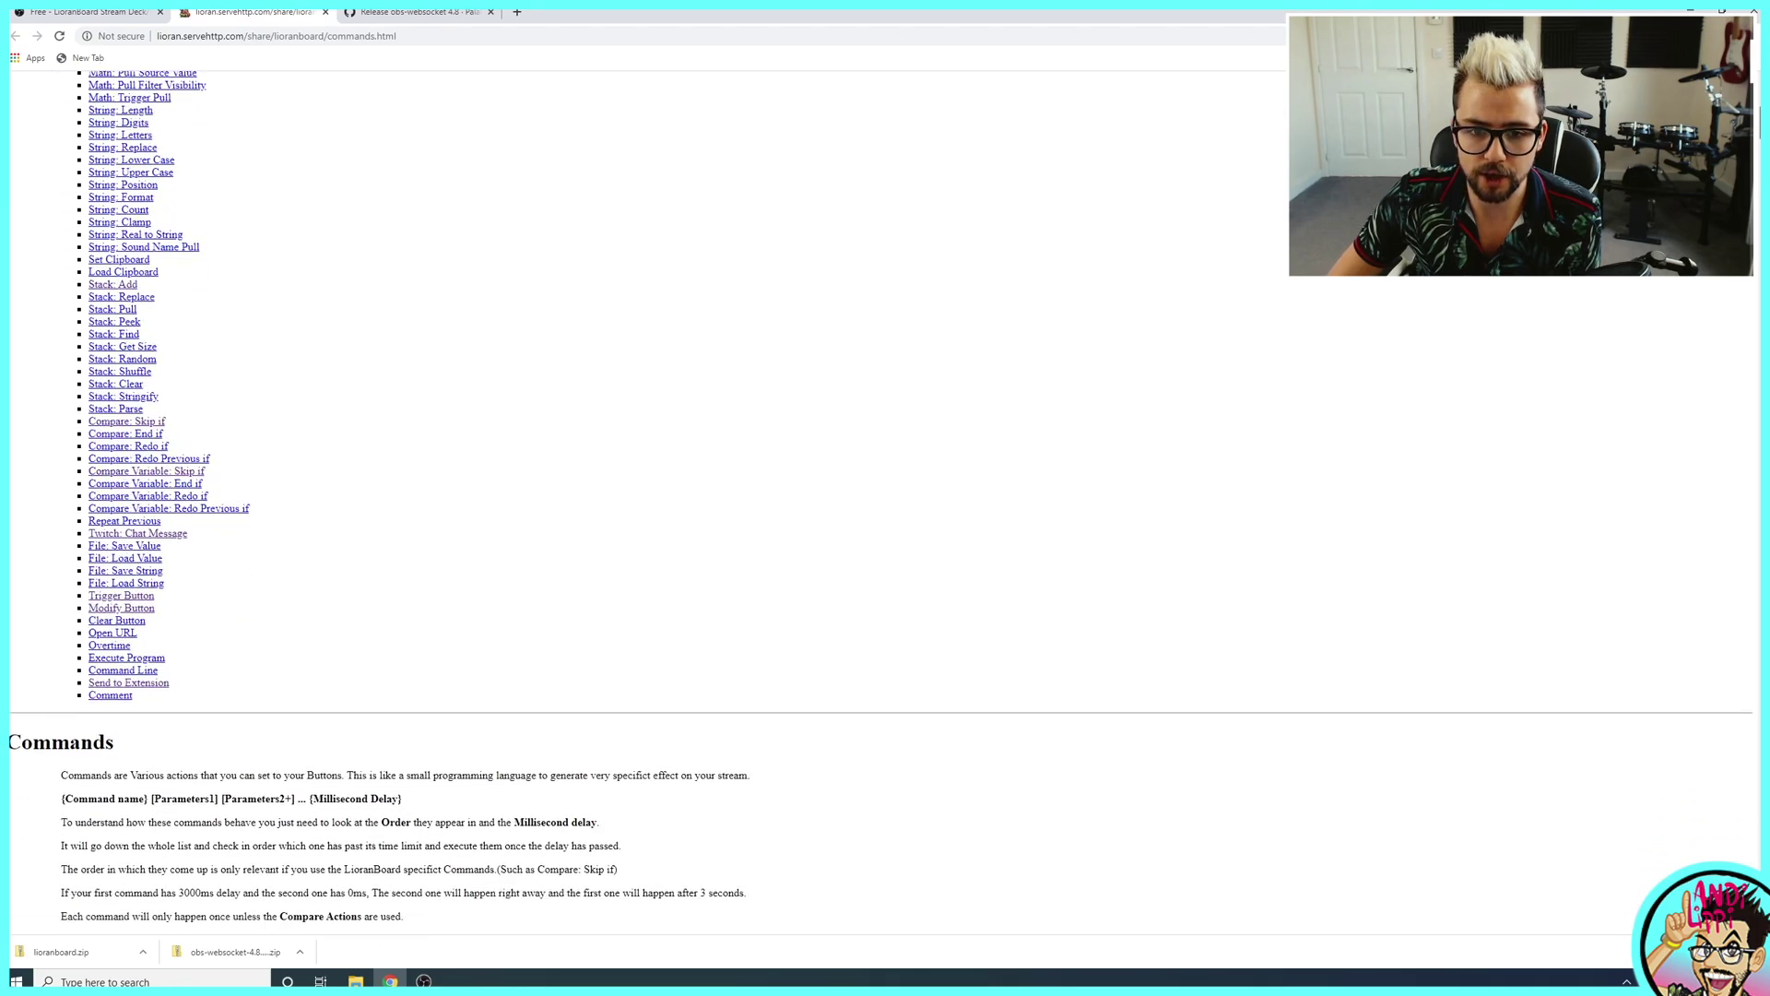
pyautogui.scroll(-20, 63, 318)
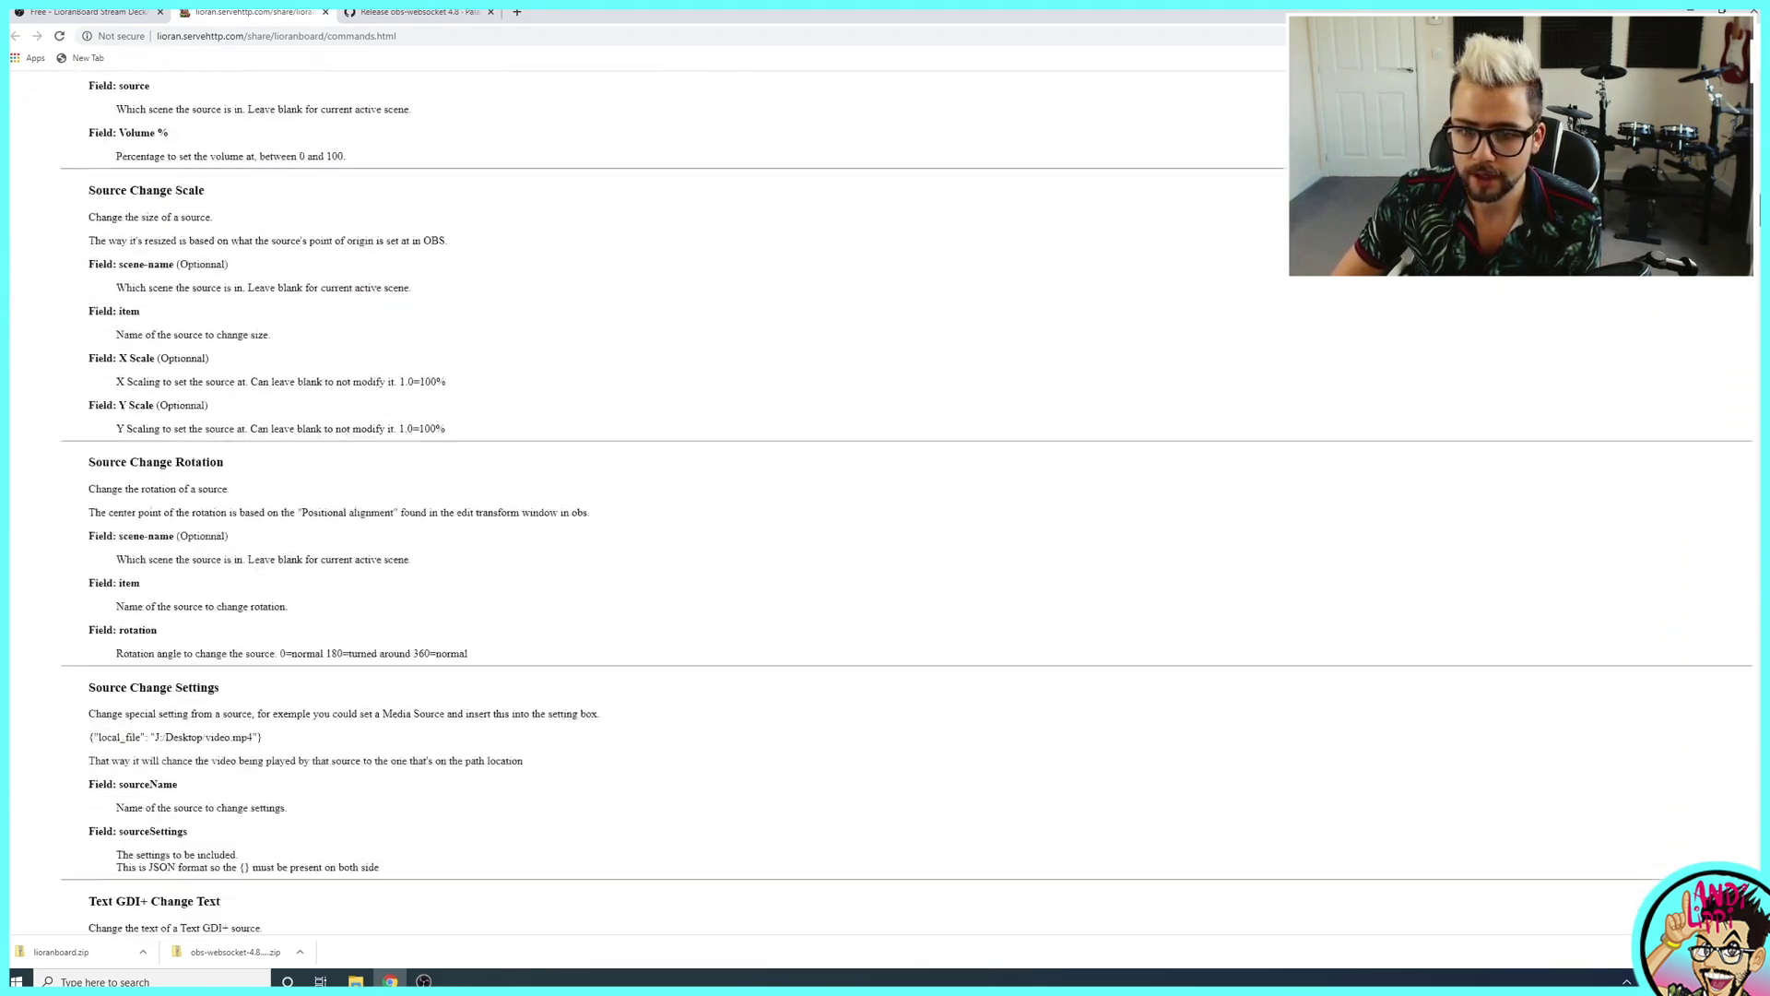
pyautogui.scroll(-20, 646, 498)
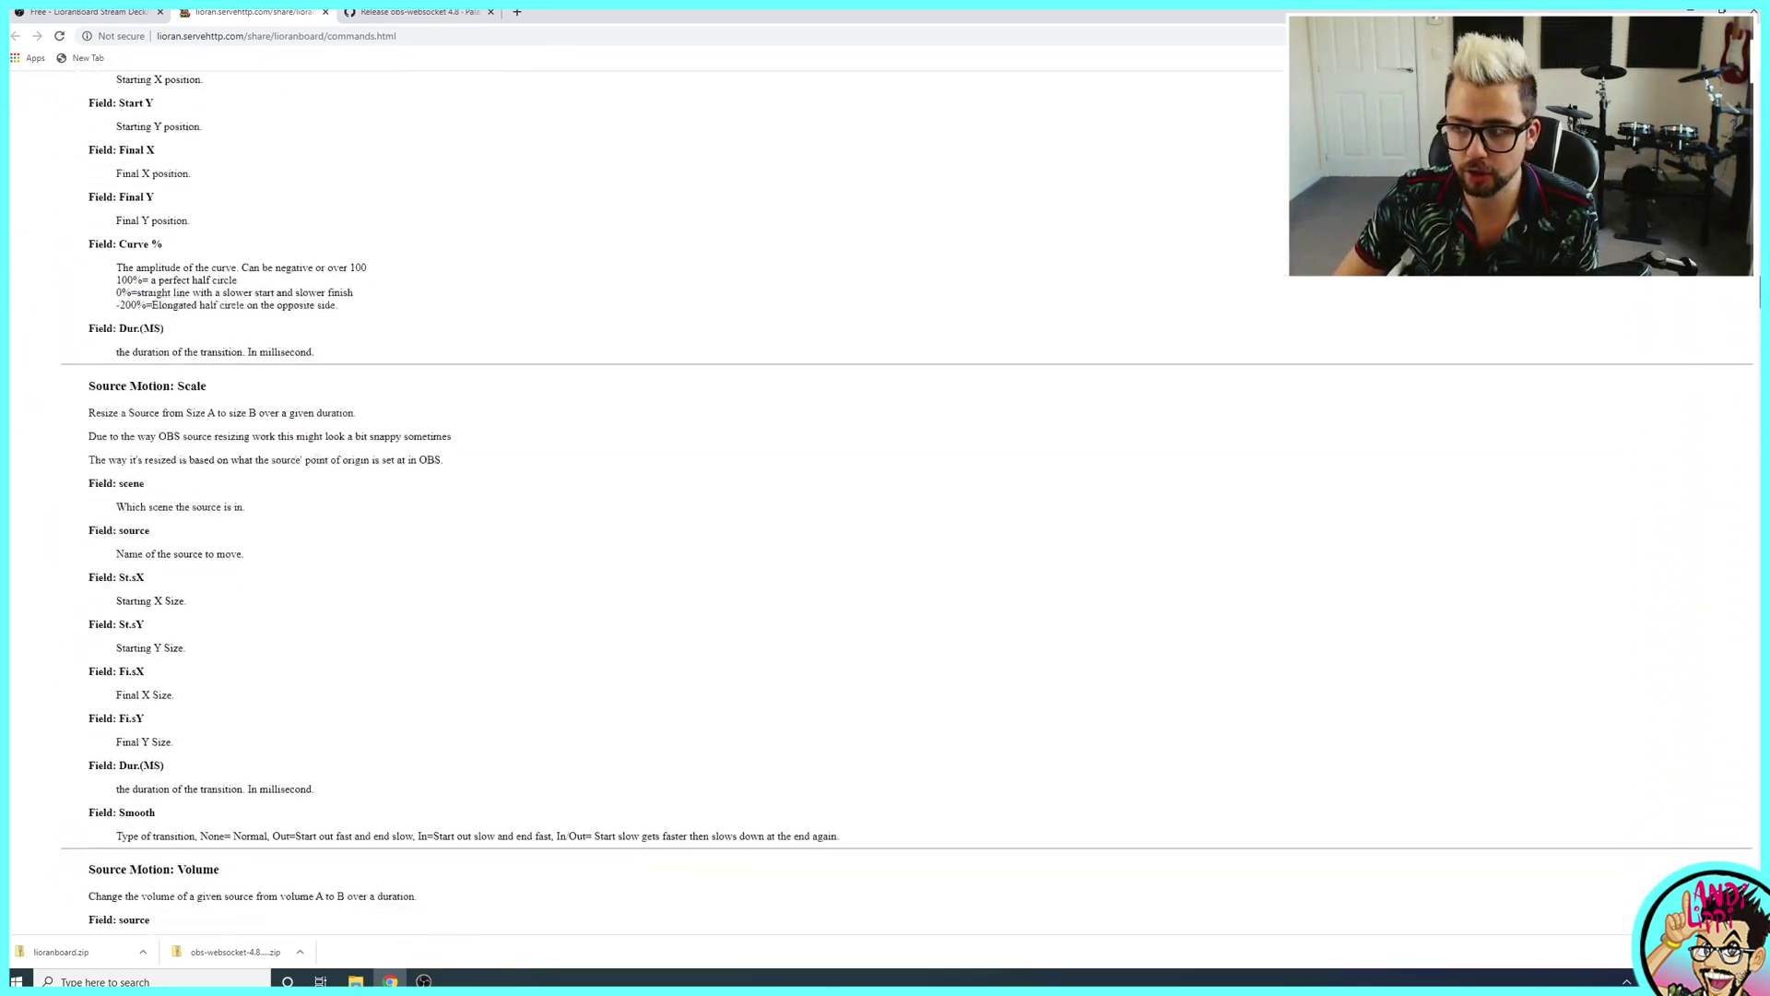
pyautogui.scroll(-20, 646, 498)
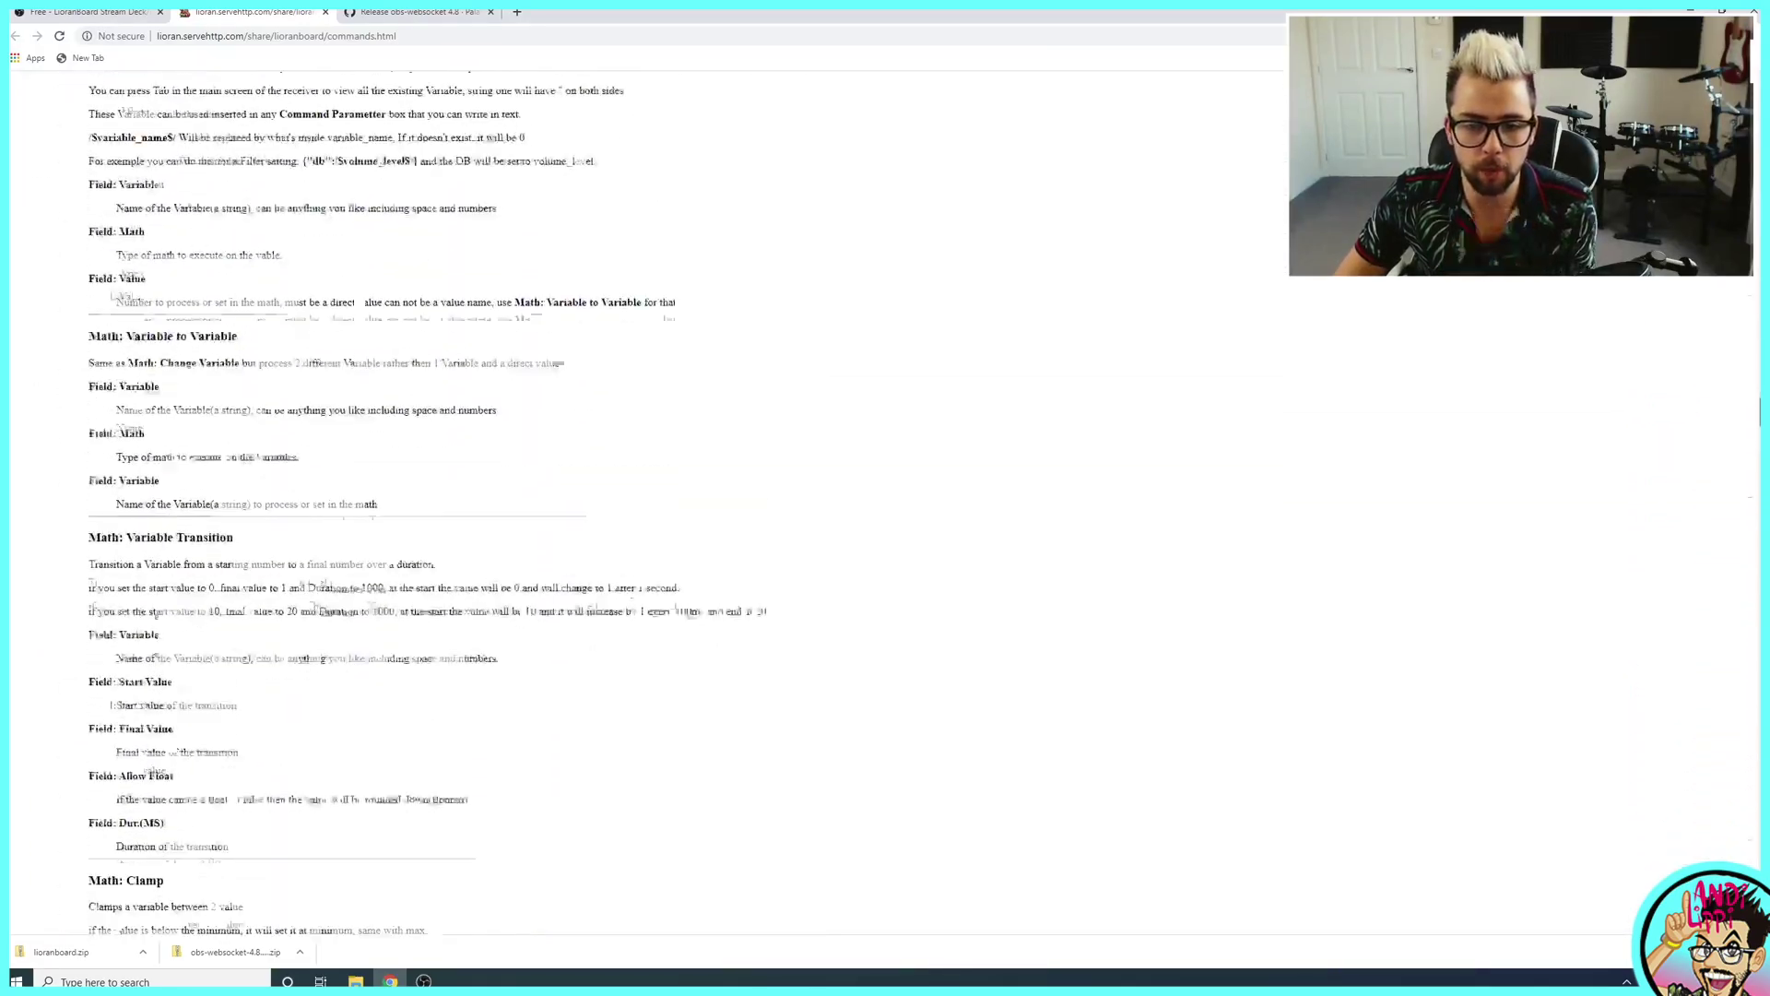
pyautogui.scroll(-20, 646, 497)
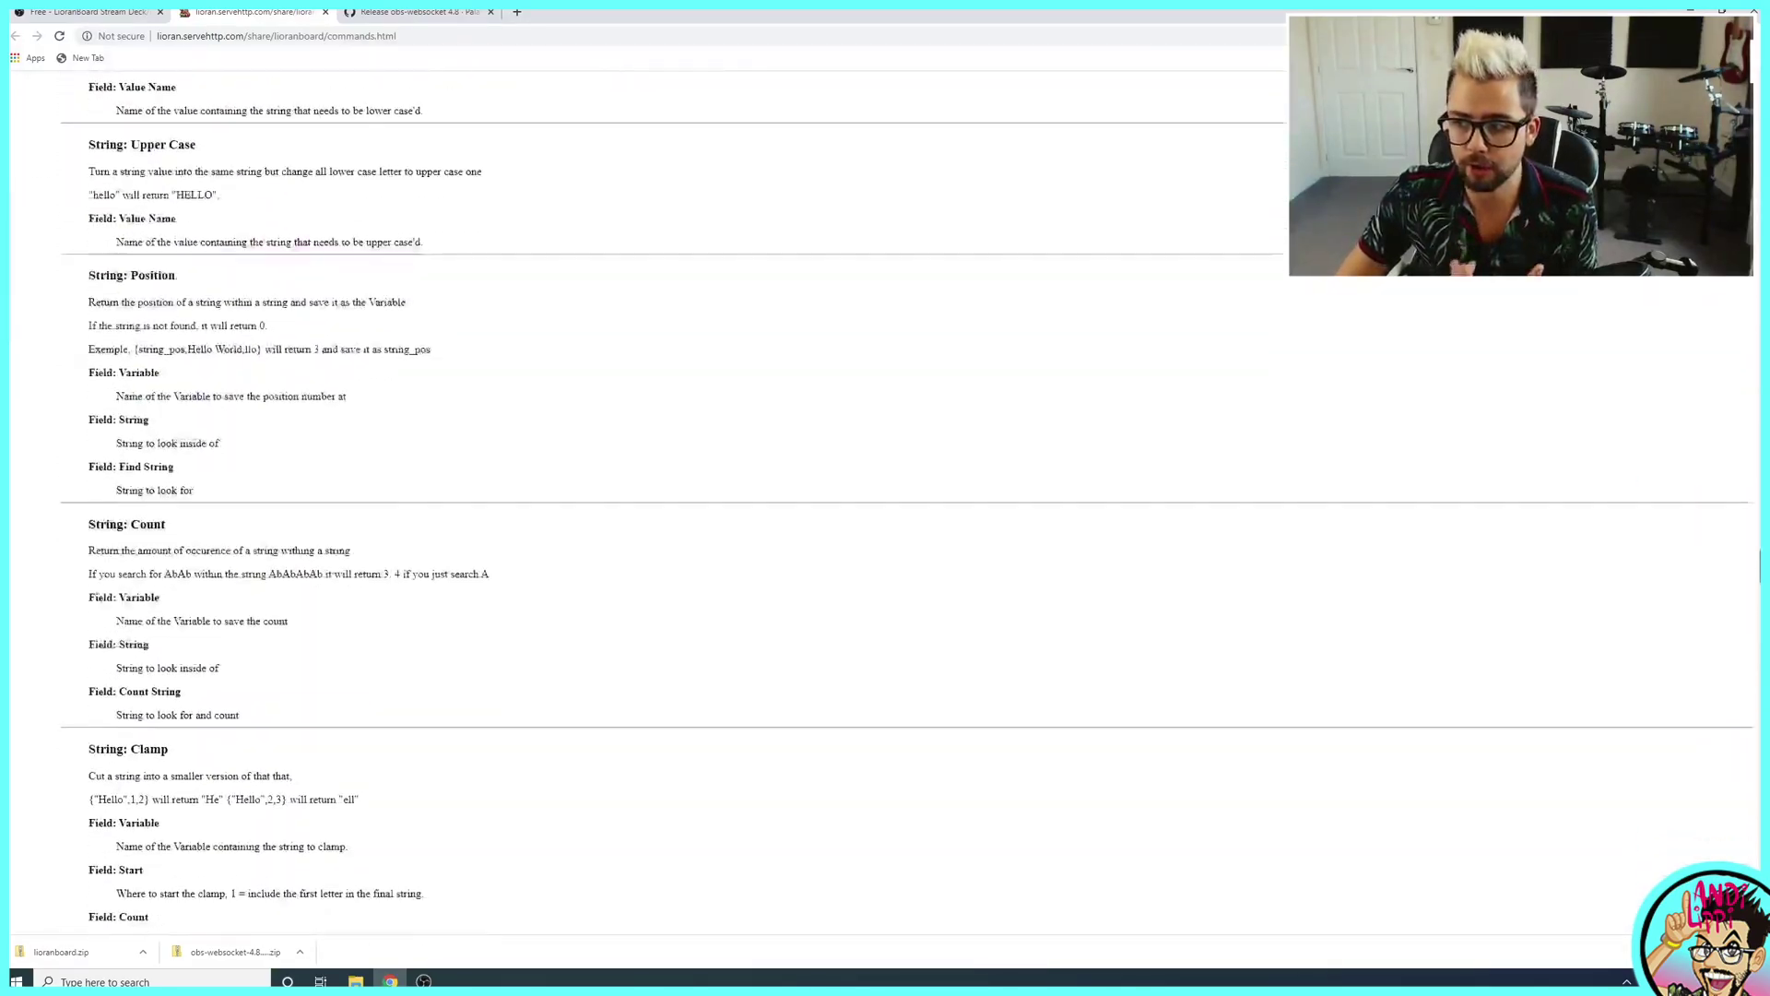
pyautogui.scroll(-3, 645, 498)
pyautogui.scroll(-1, 645, 497)
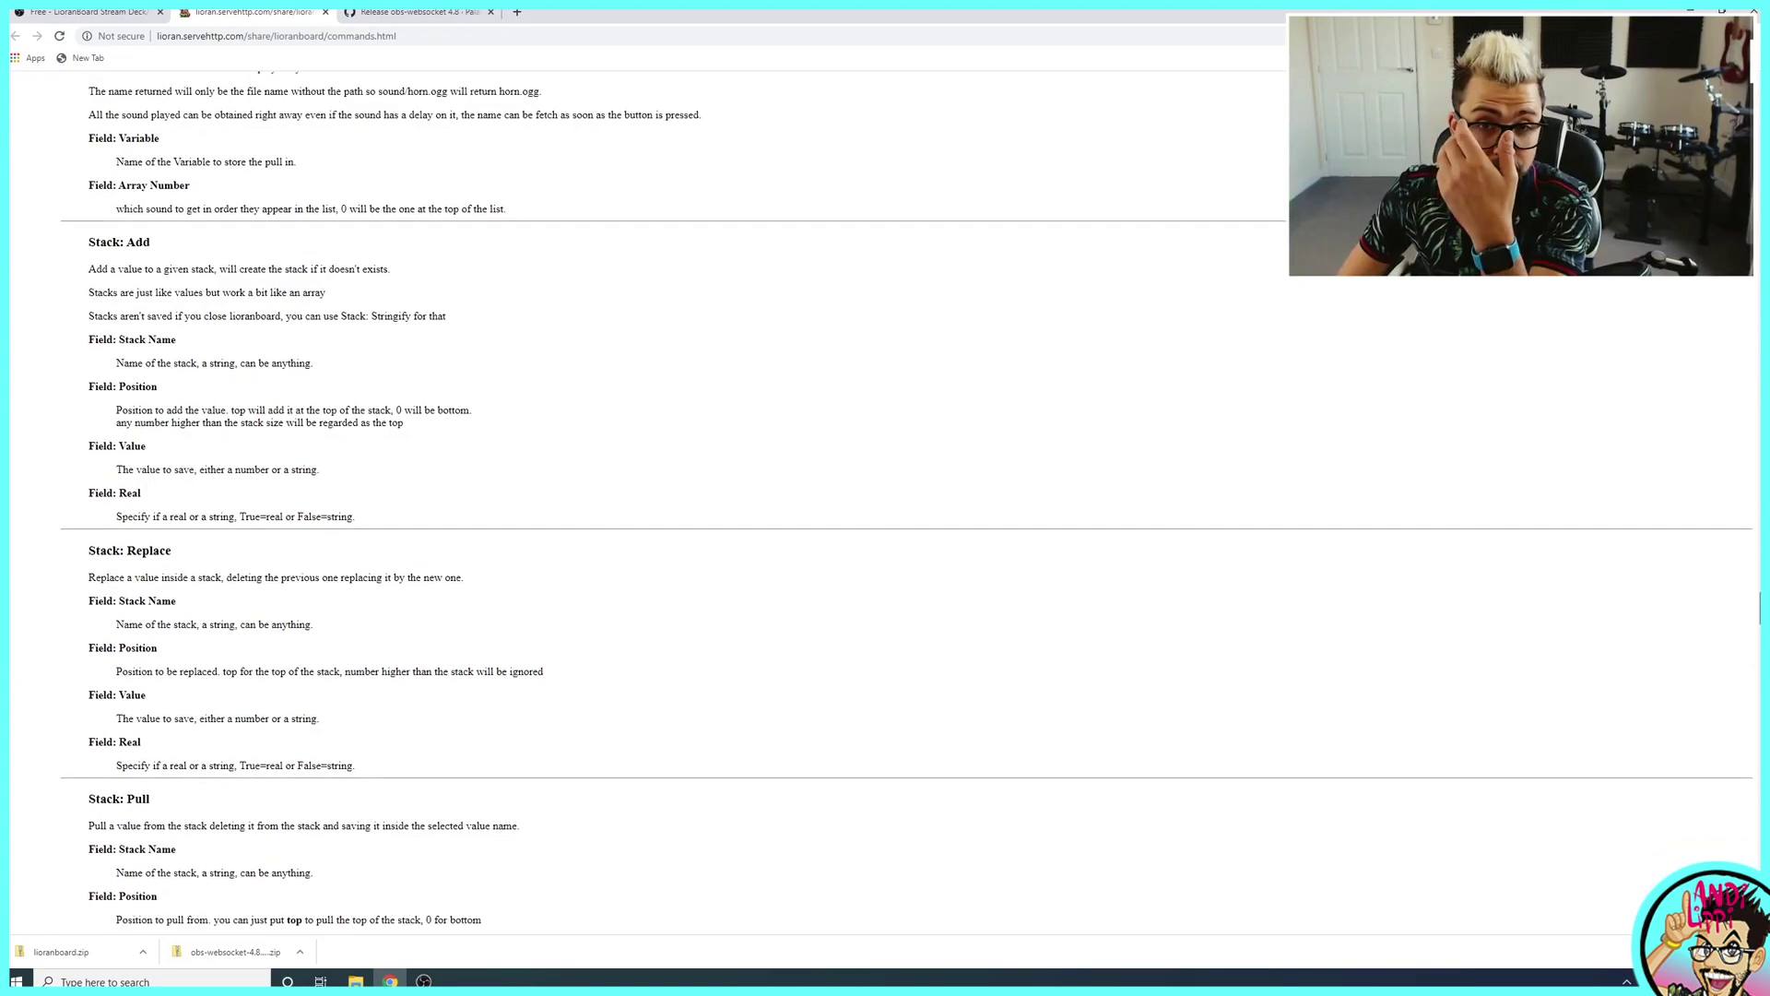
pyautogui.scroll(-20, 645, 498)
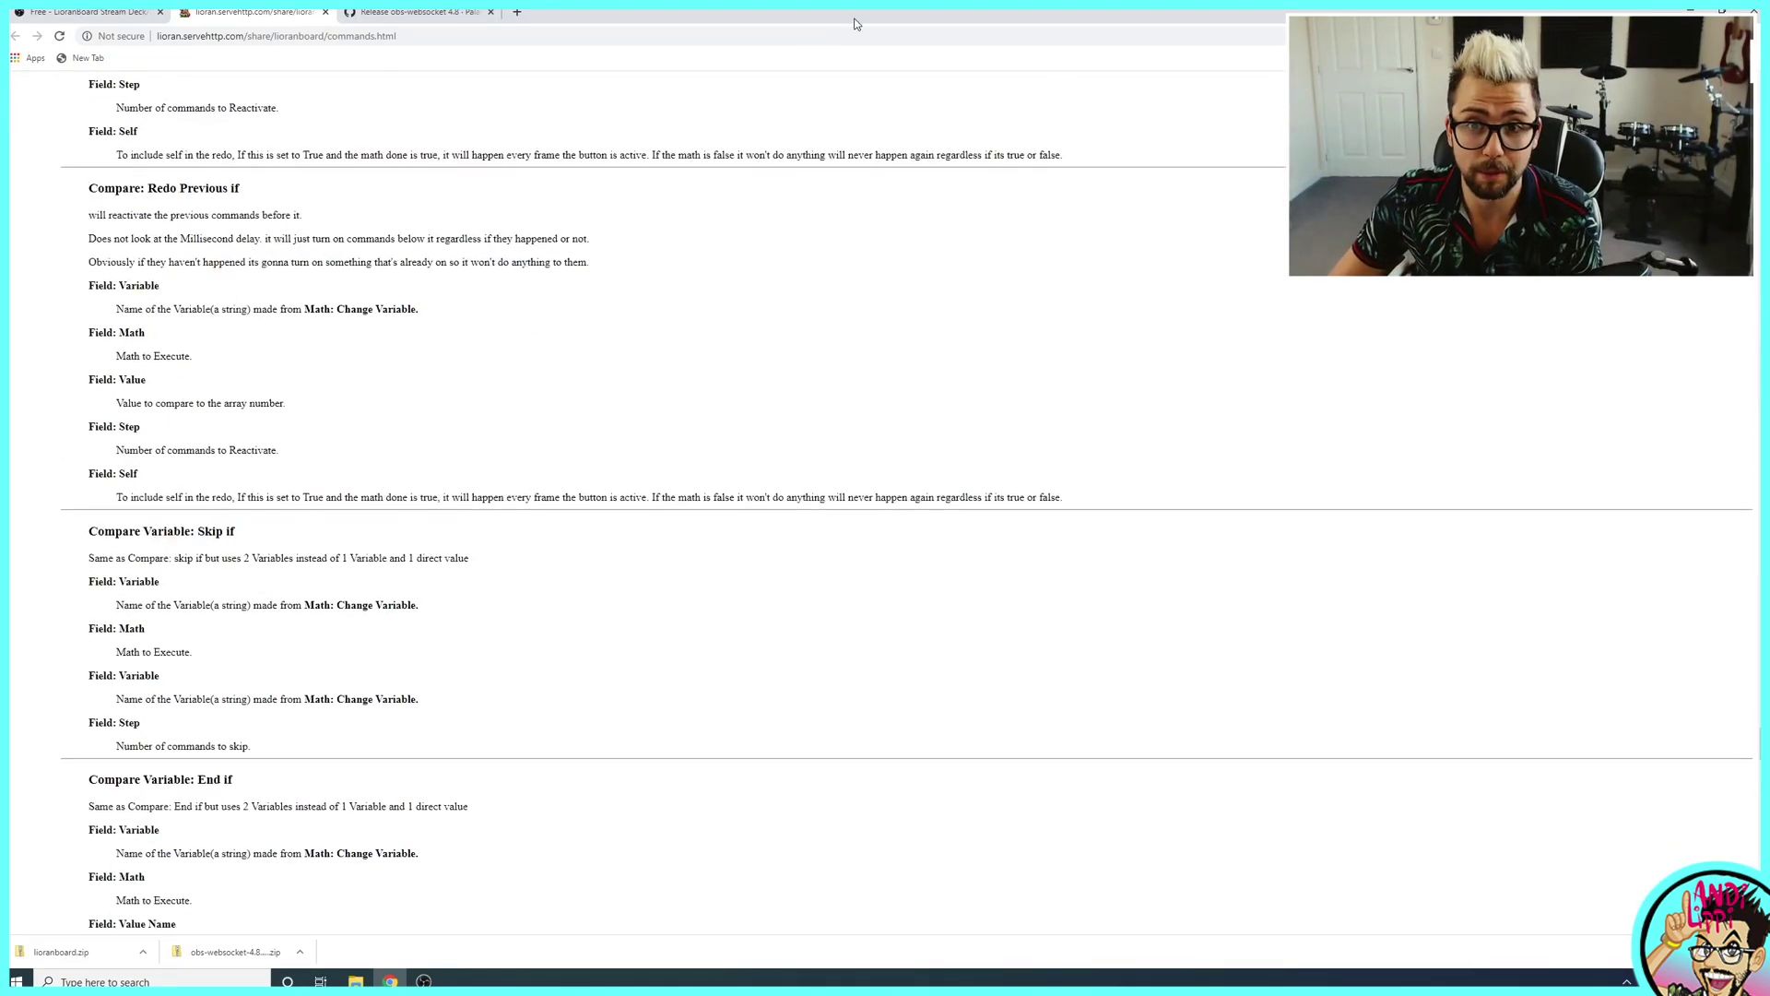
pyautogui.click(324, 12)
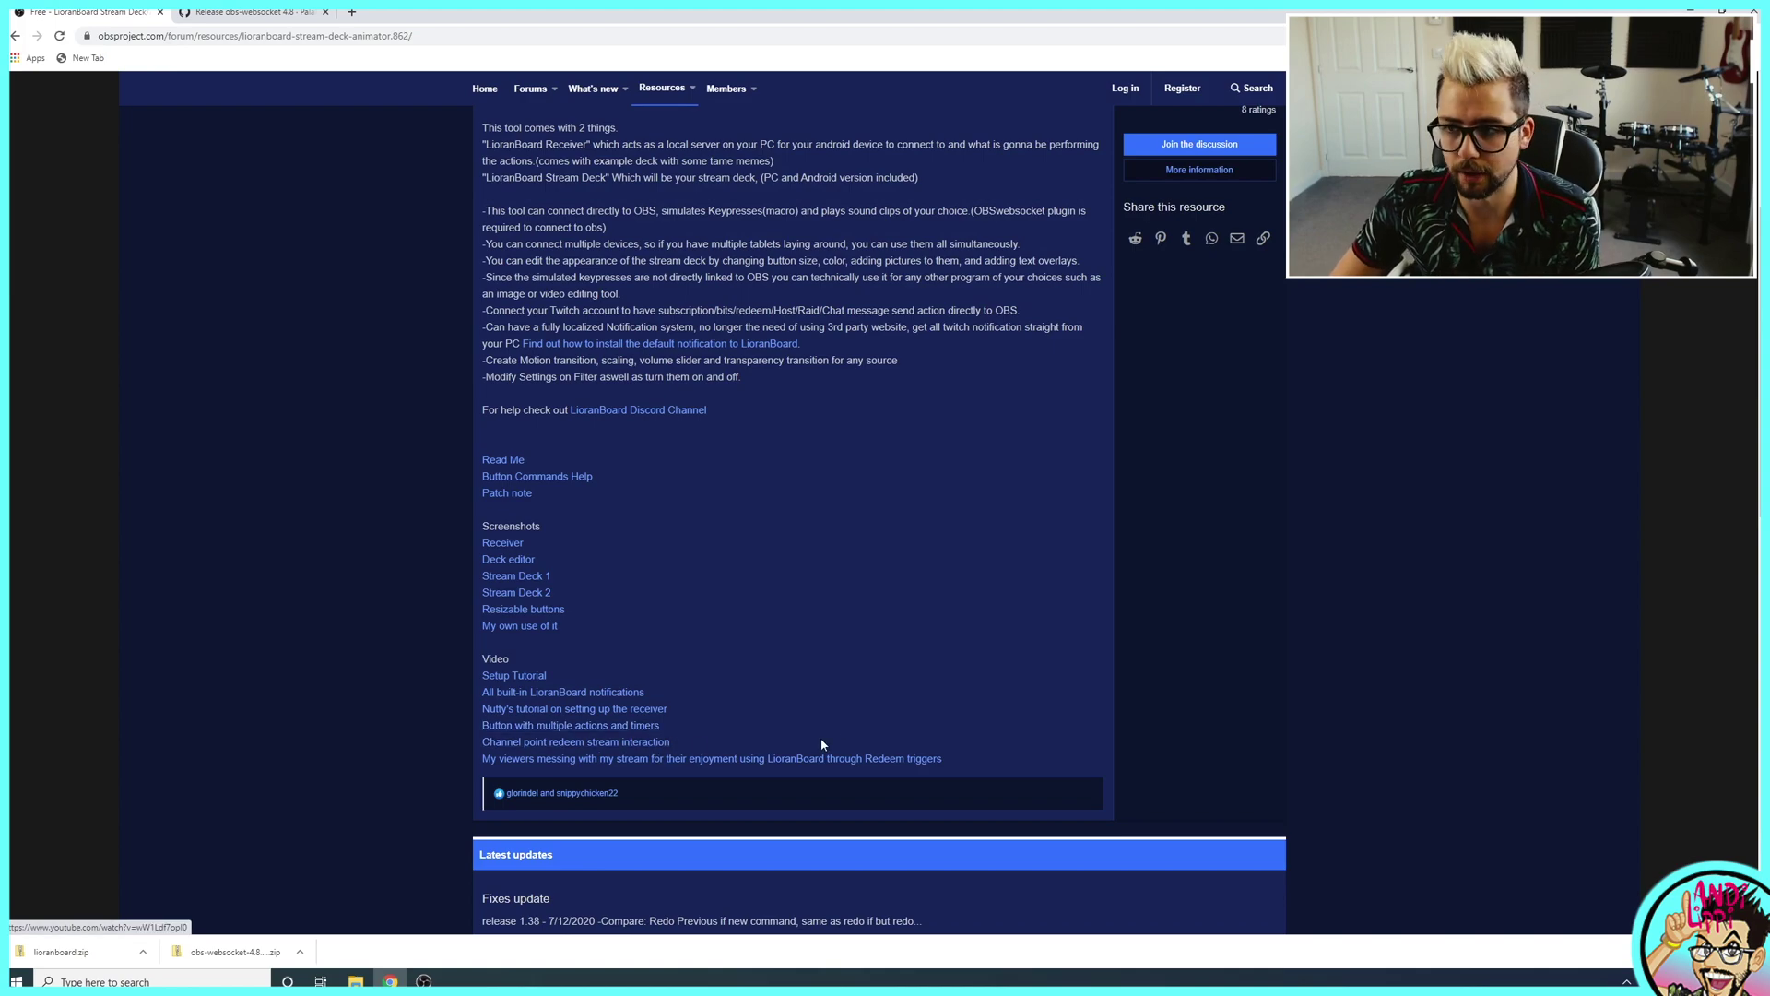
# - Extract the lioranboard archive into its own folder in Downloads and close the original Downloads window
pyautogui.scroll(4, 839, 743)
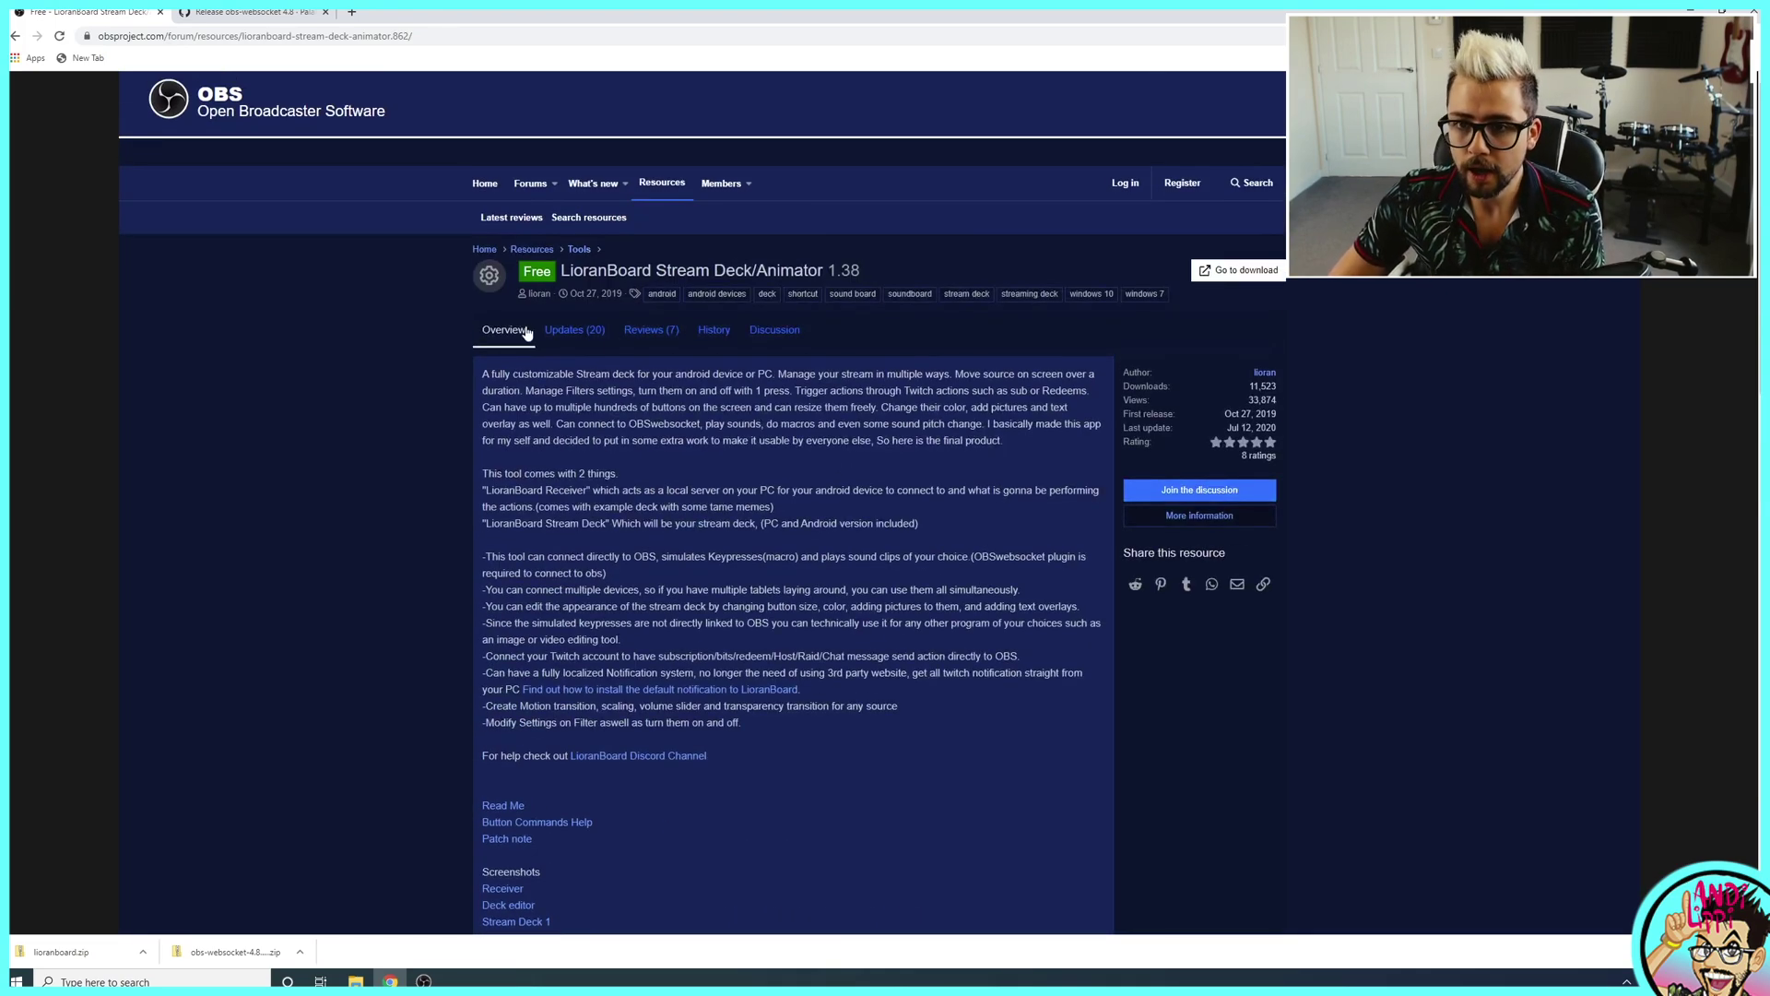
pyautogui.click(355, 981)
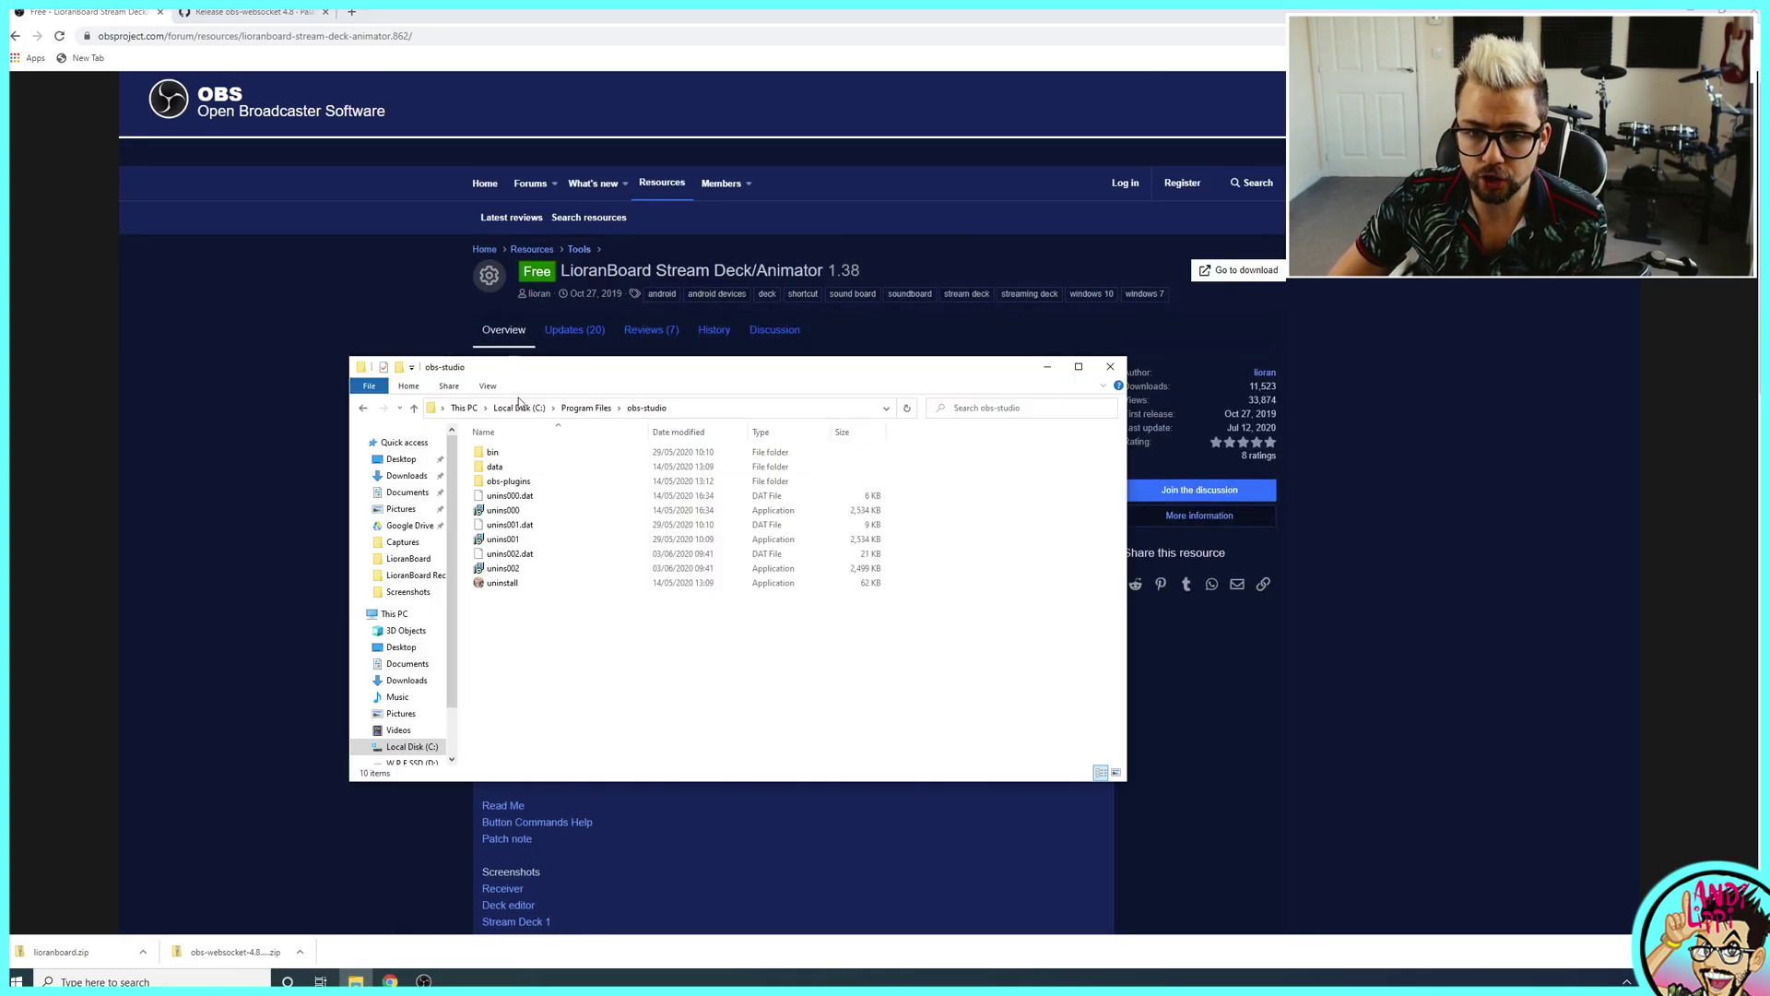
pyautogui.click(407, 475)
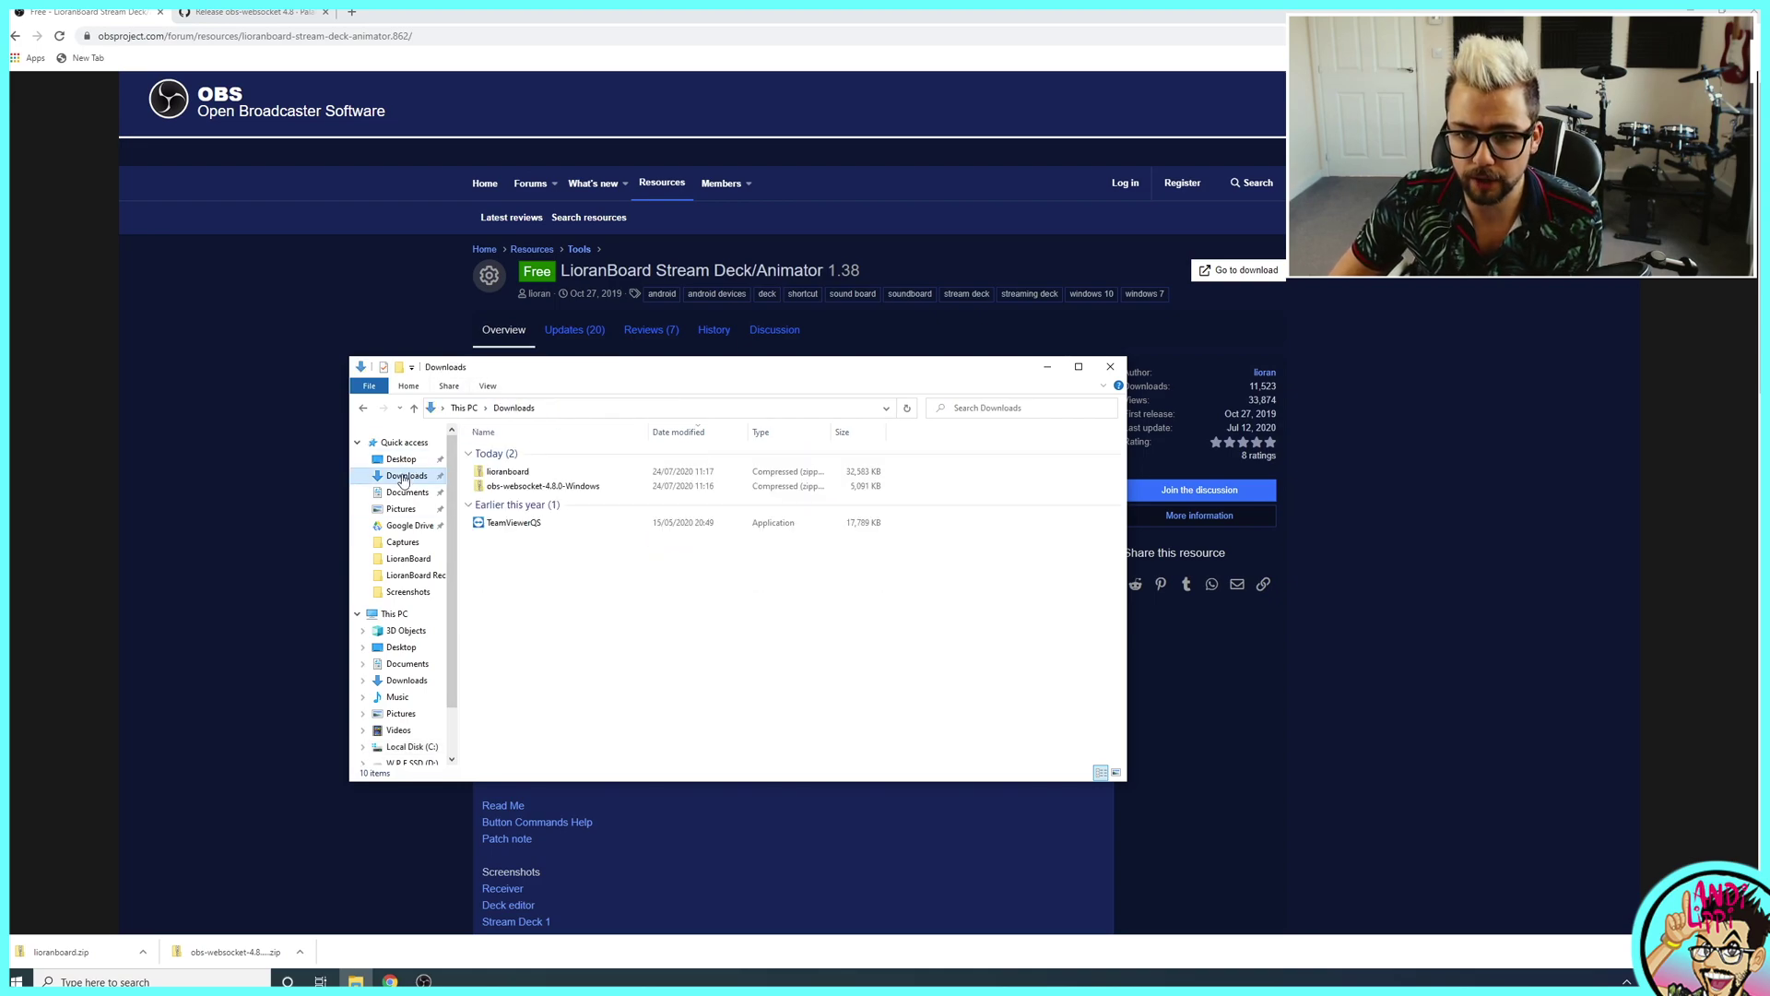
pyautogui.click(496, 476)
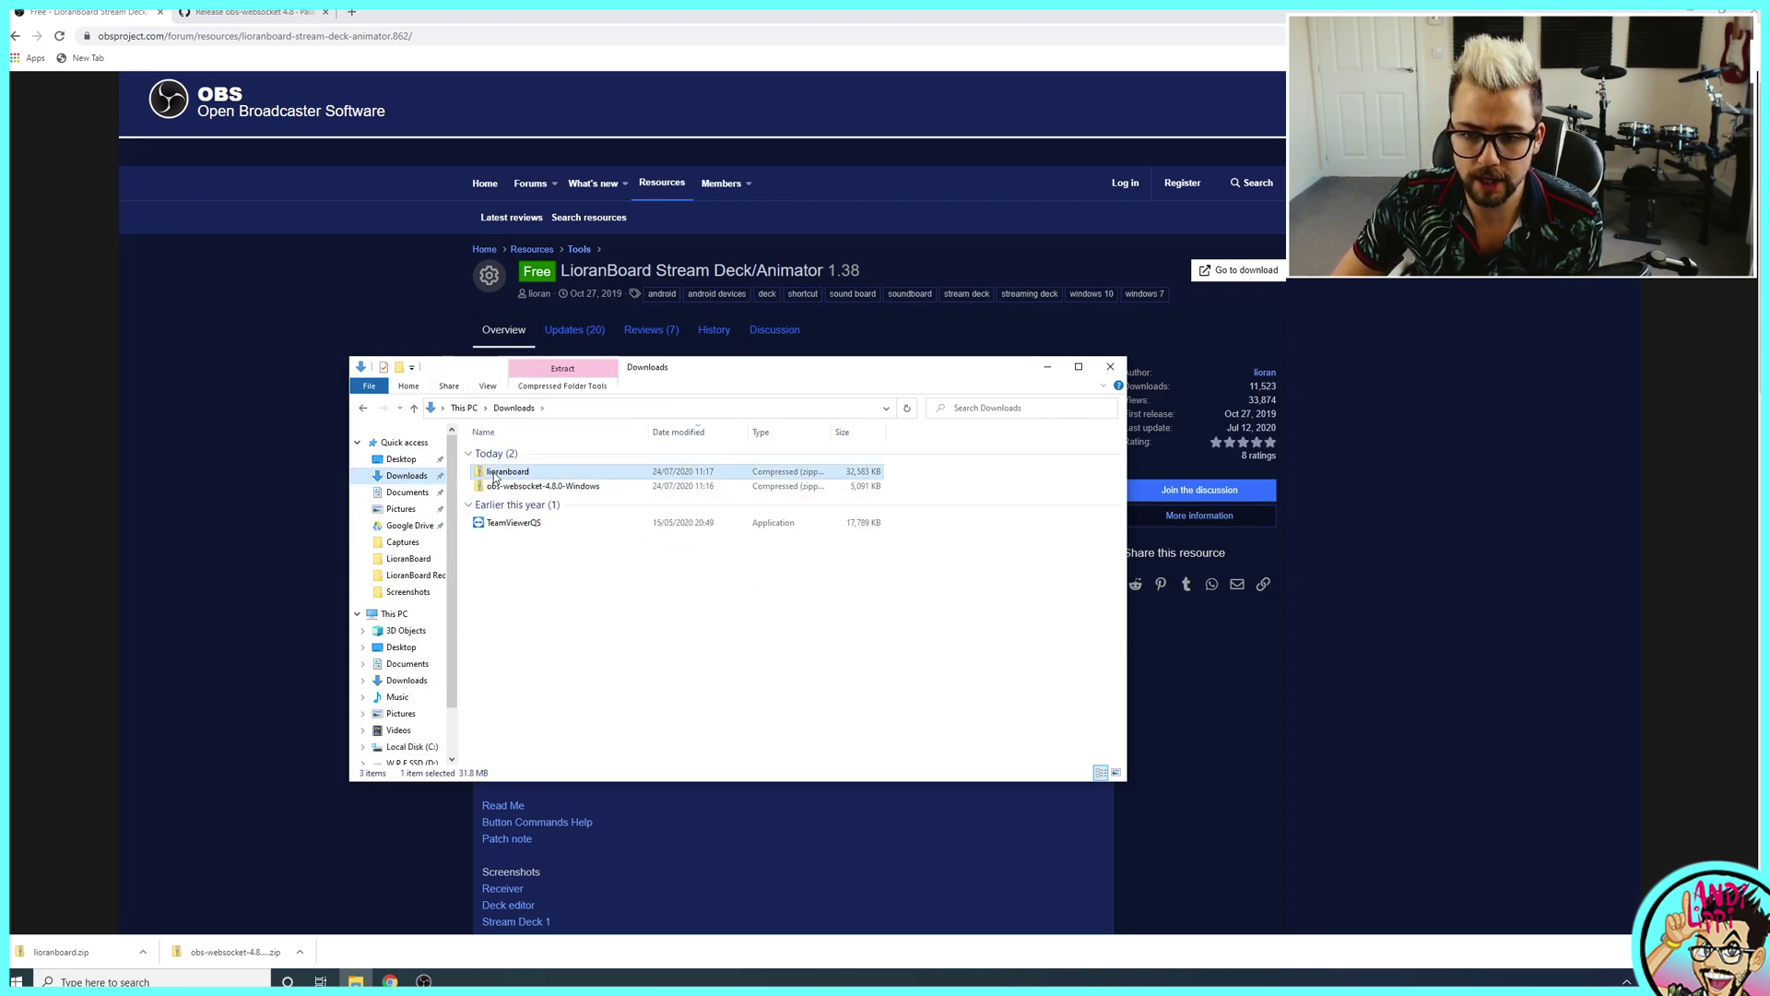
pyautogui.rightClick(496, 476)
pyautogui.click(539, 518)
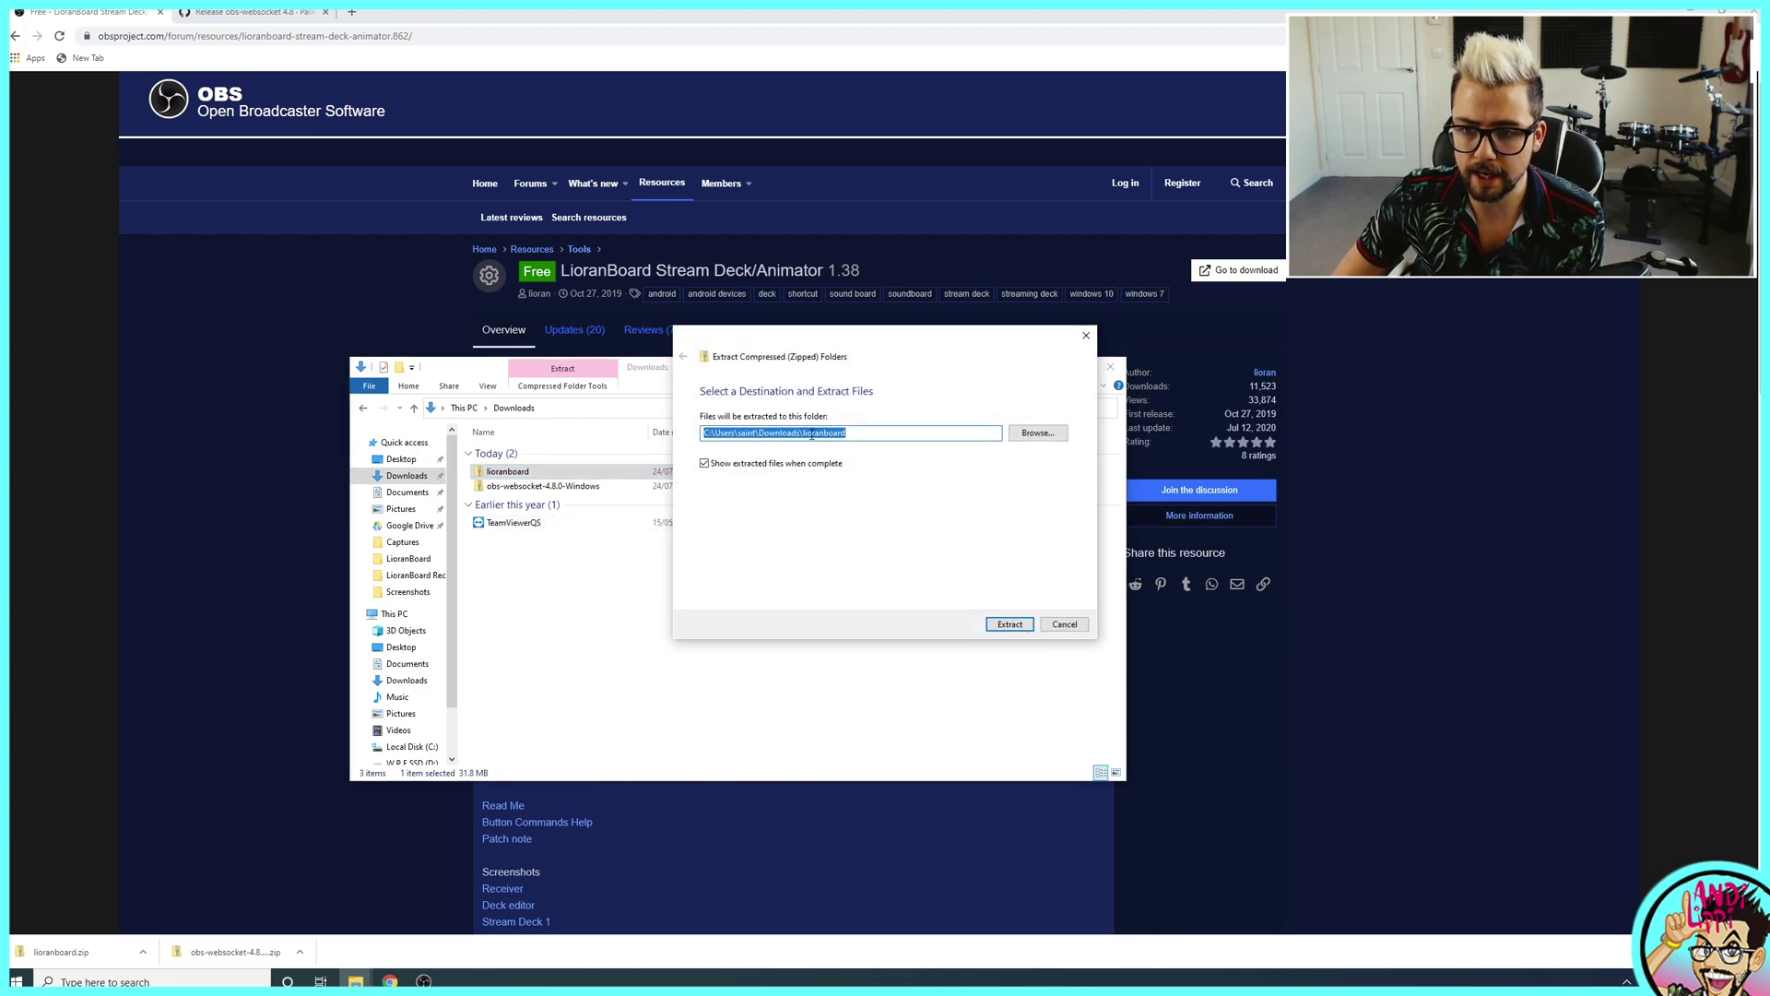
pyautogui.click(1008, 625)
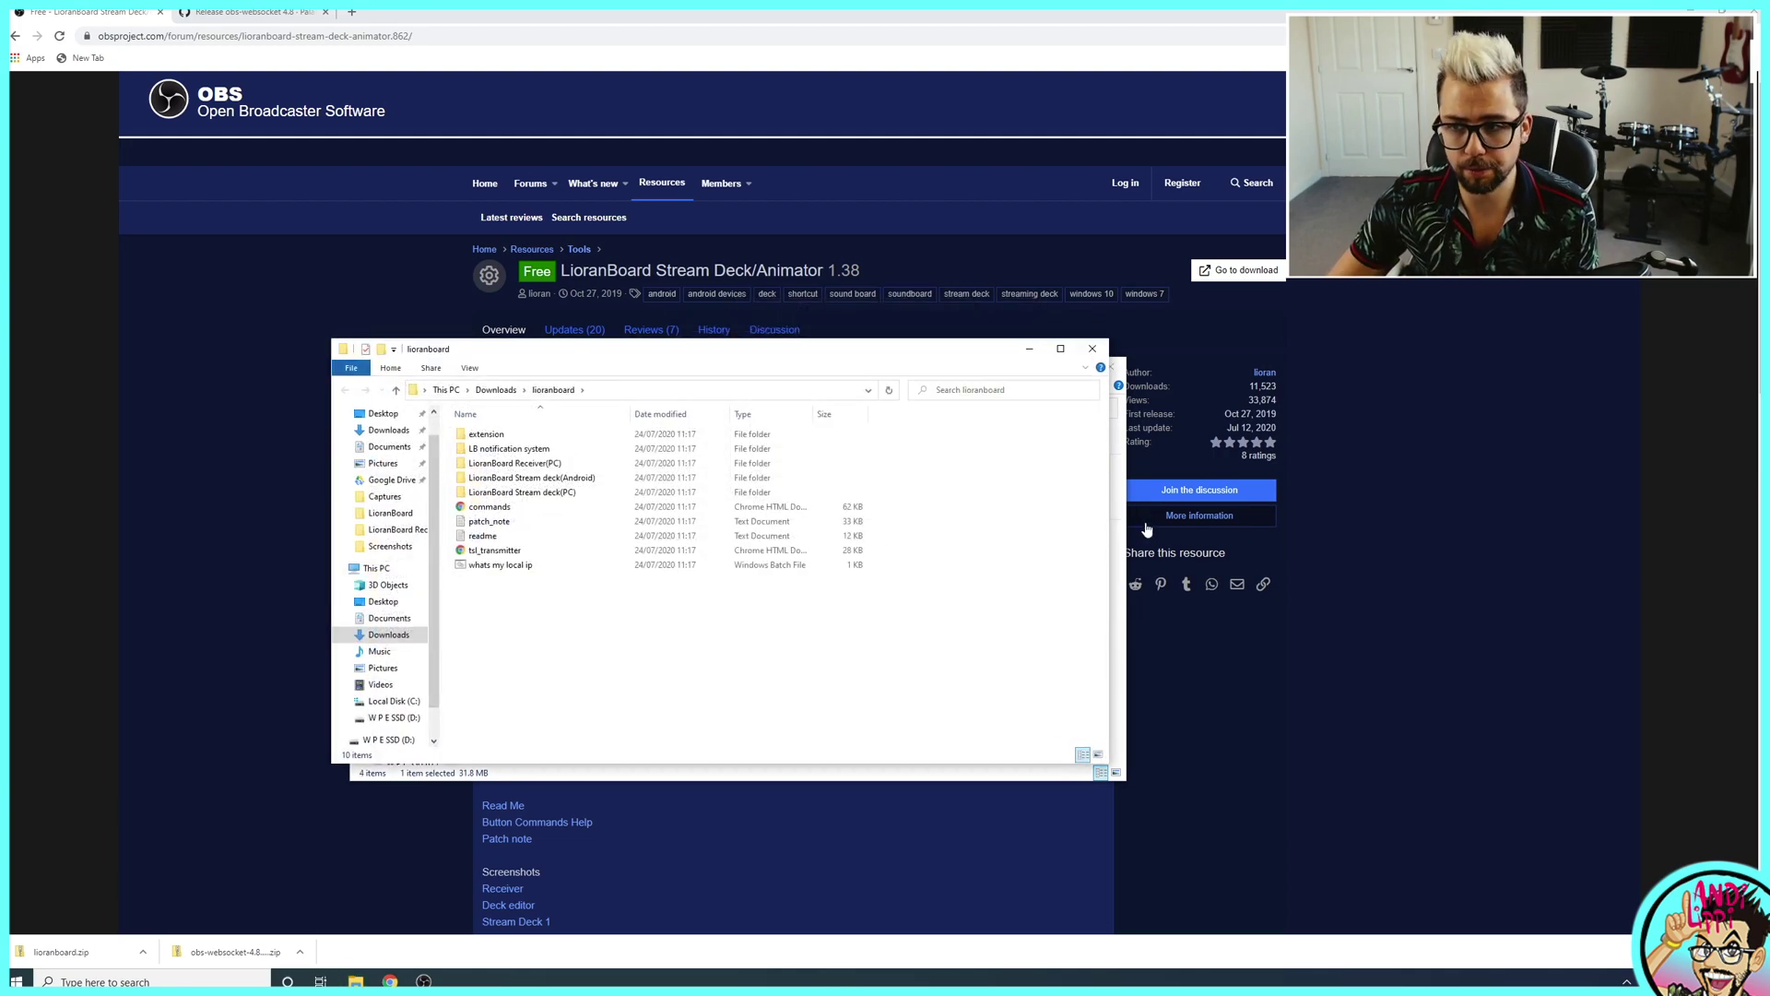
pyautogui.click(1113, 367)
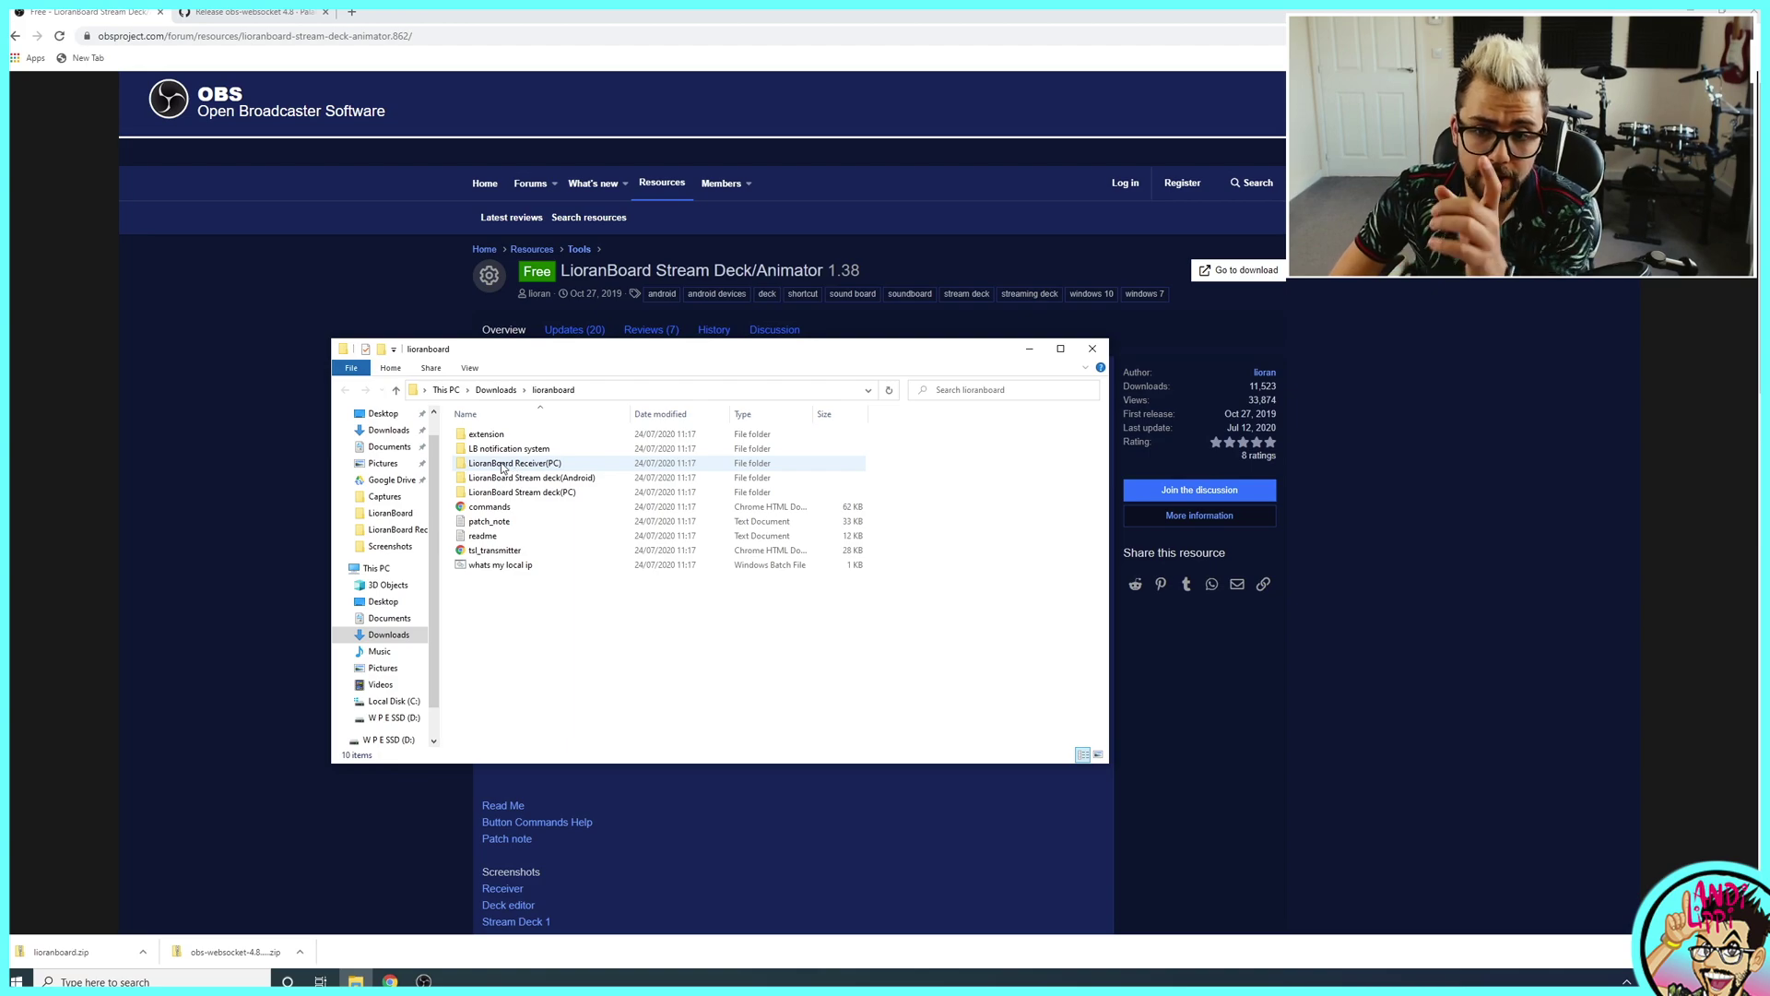
# - Launch LioranBoard Receiver from the LioranBoard Receiver(PC) folder, allowing it to run despite the SmartScreen warning
pyautogui.doubleClick(502, 464)
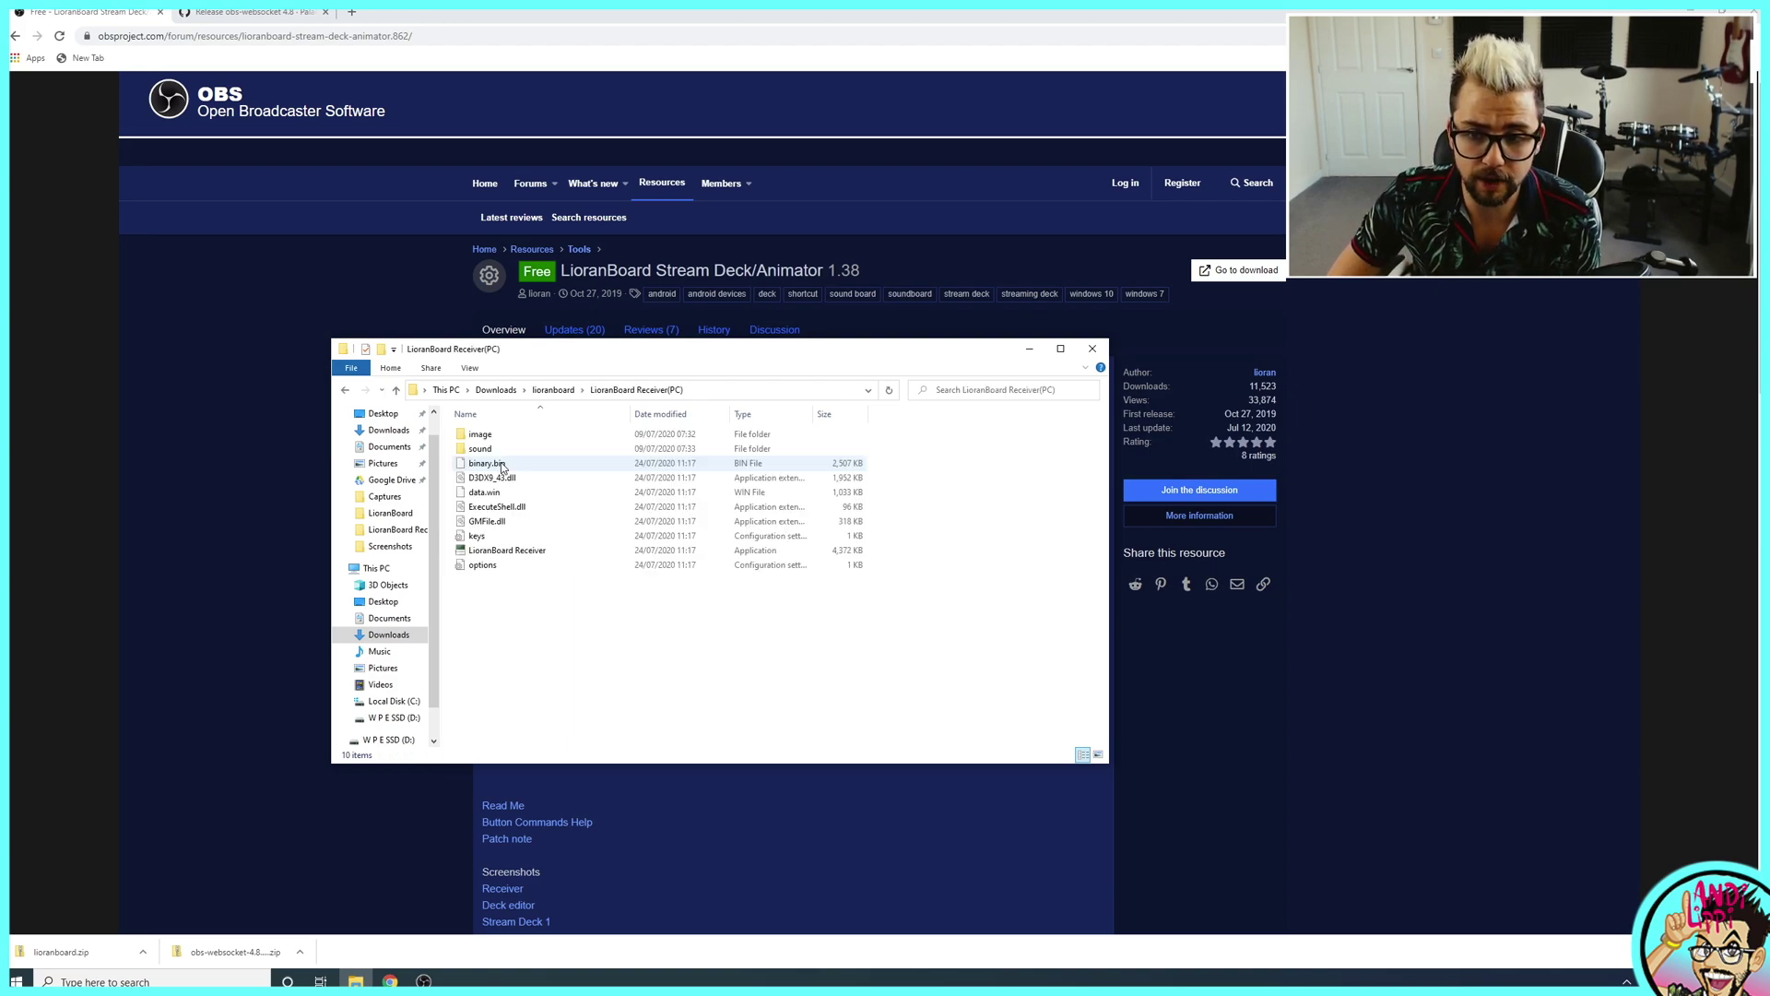
pyautogui.doubleClick(503, 551)
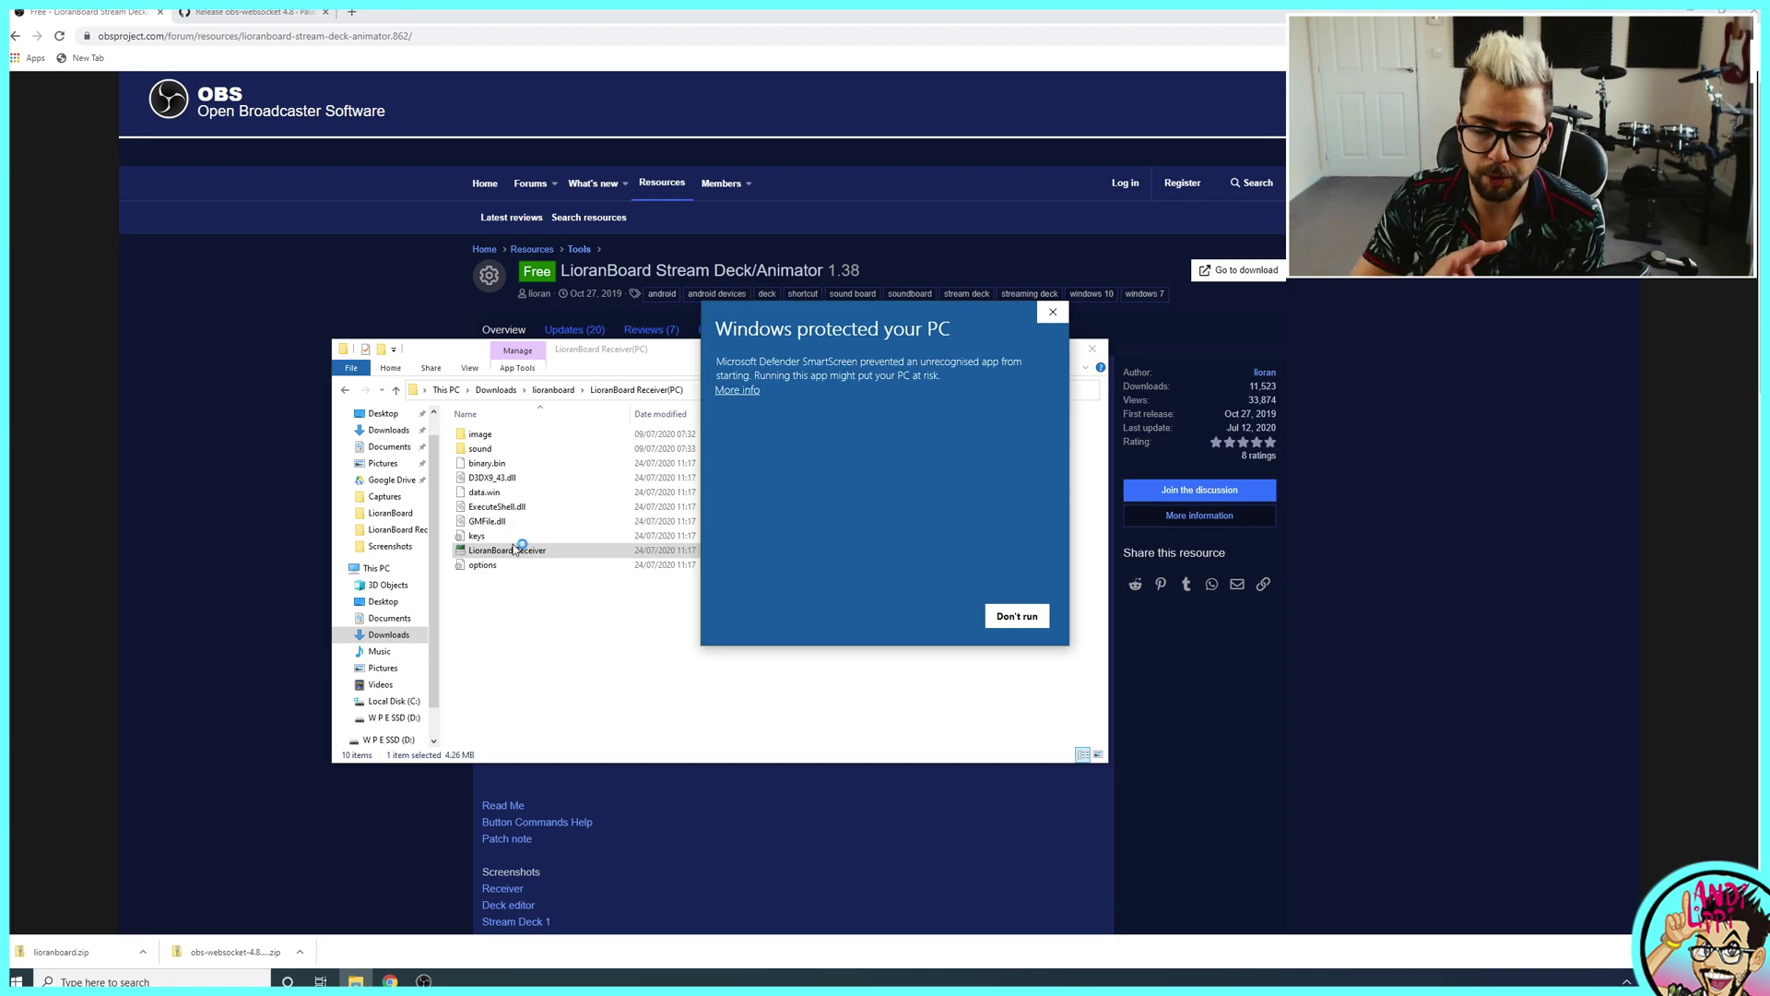
pyautogui.click(752, 392)
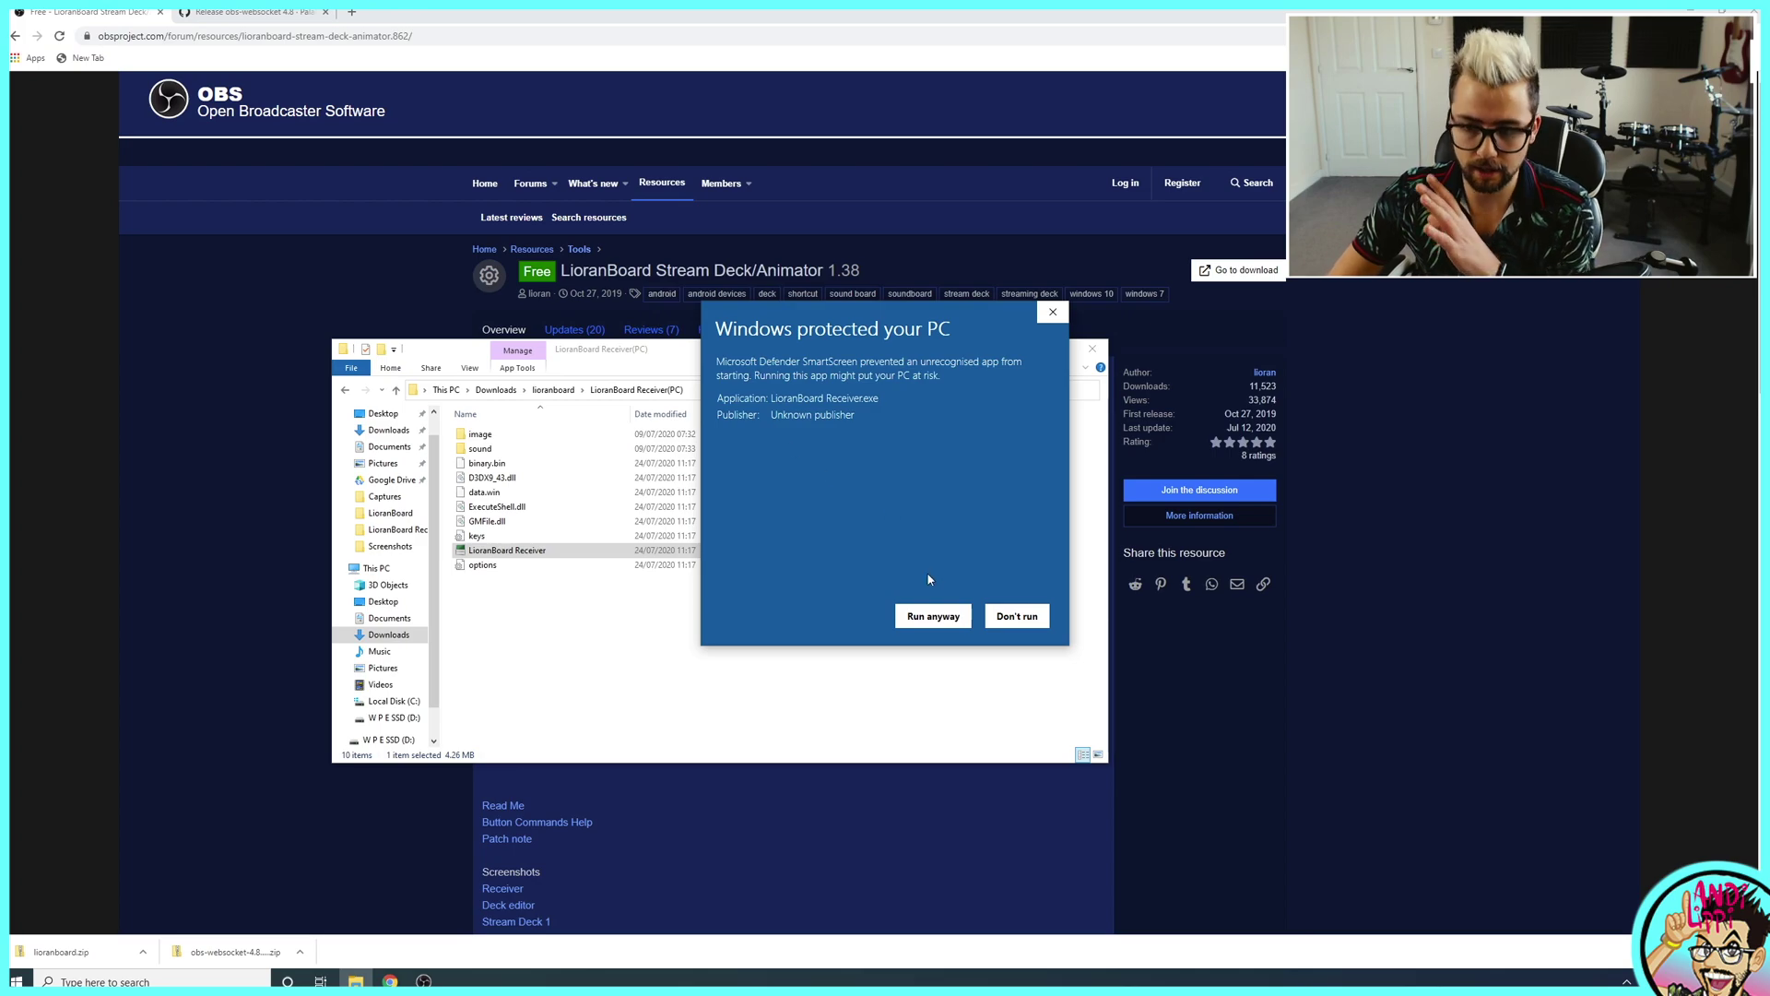
pyautogui.click(939, 617)
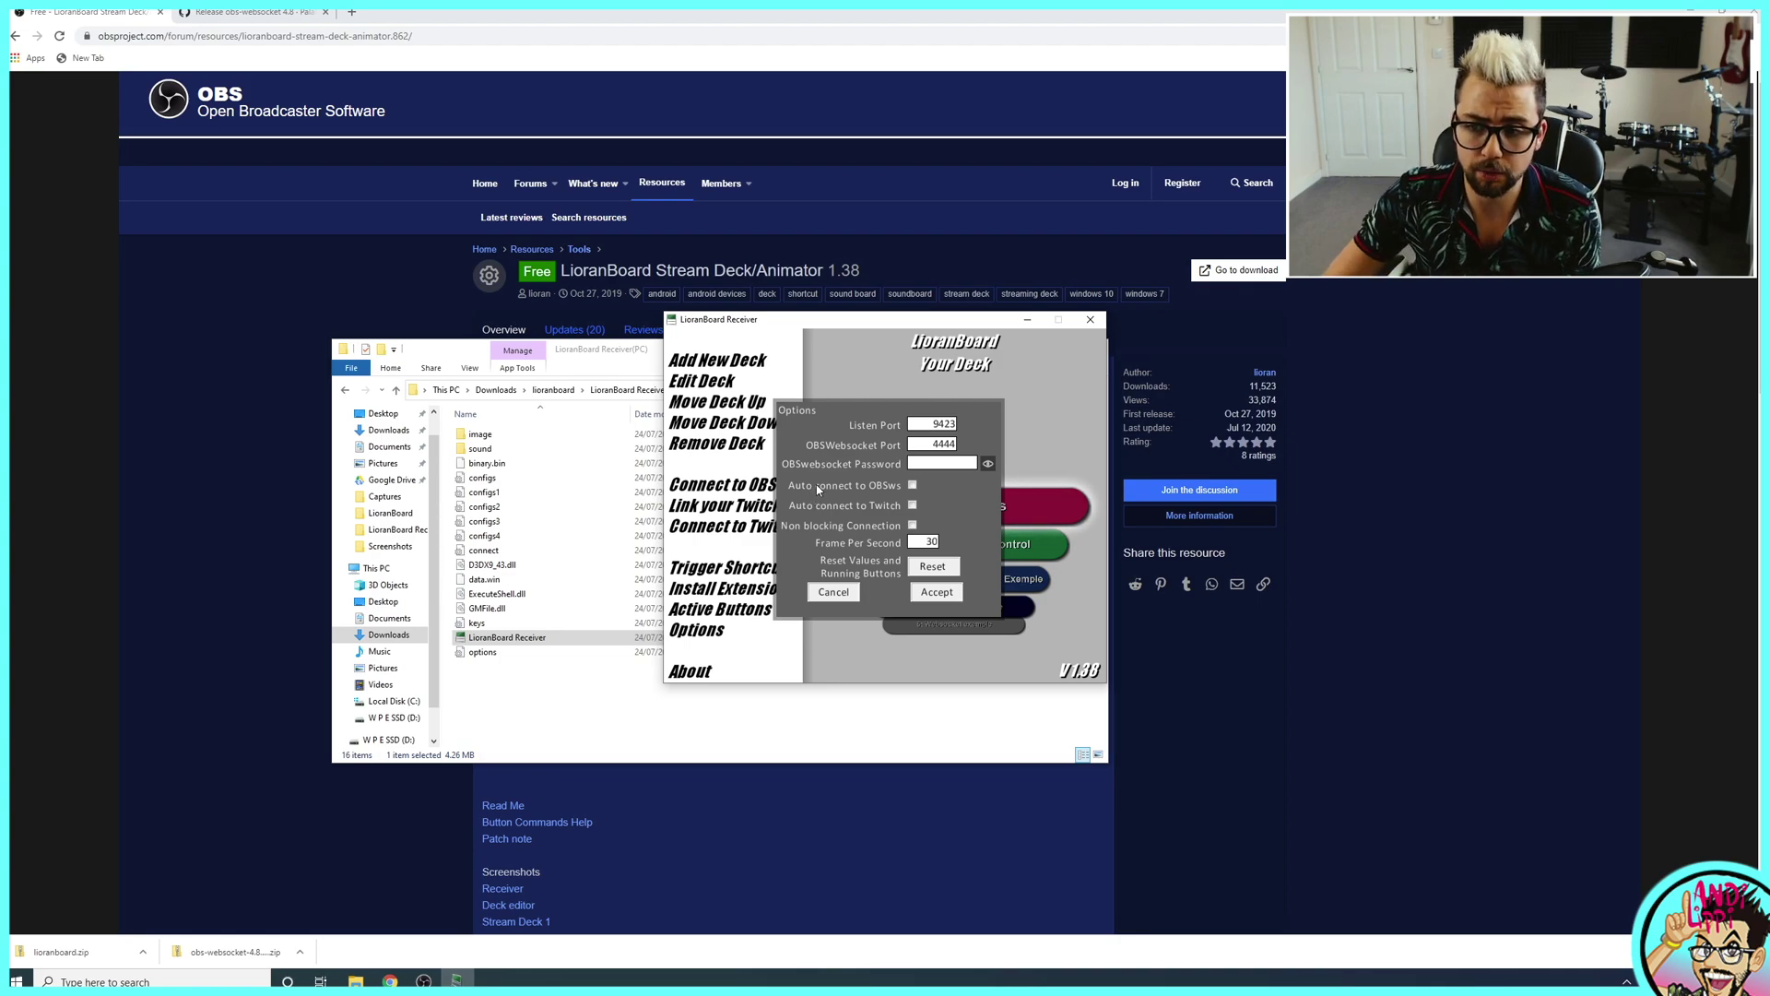
# - Set the LioranBoard Receiver's Frame Per Second option to 60 and accept the options
pyautogui.click(923, 543)
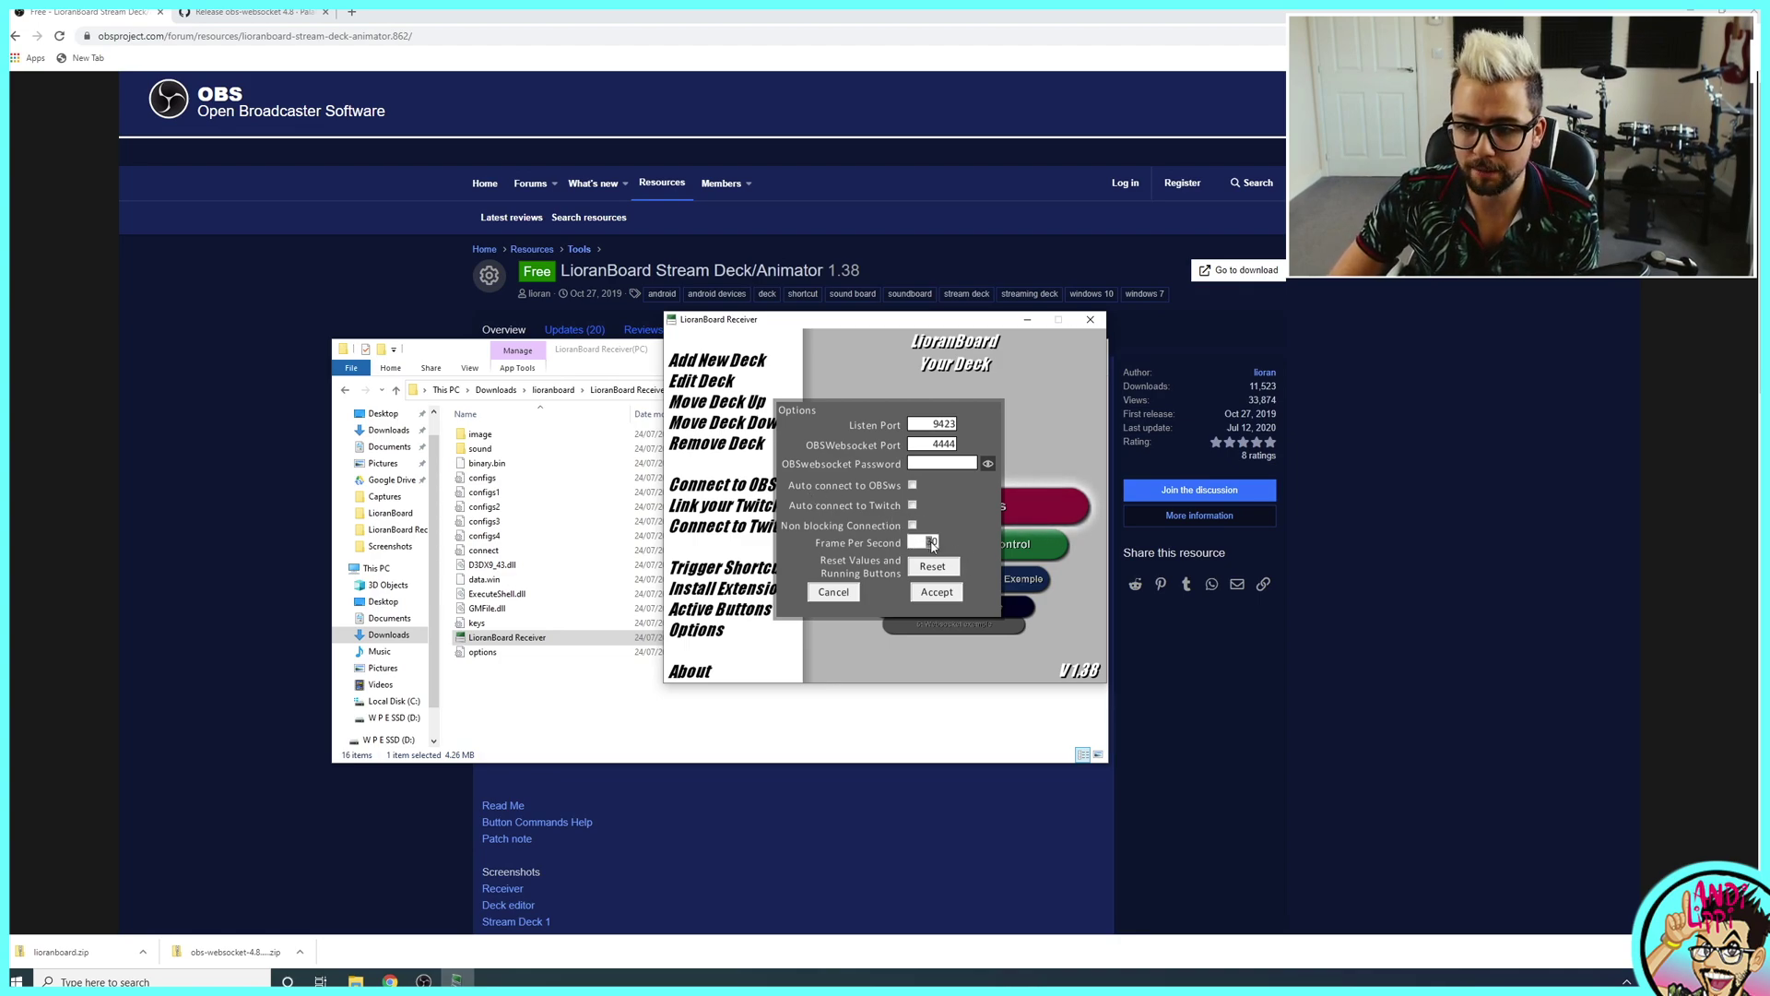
pyautogui.write('6')
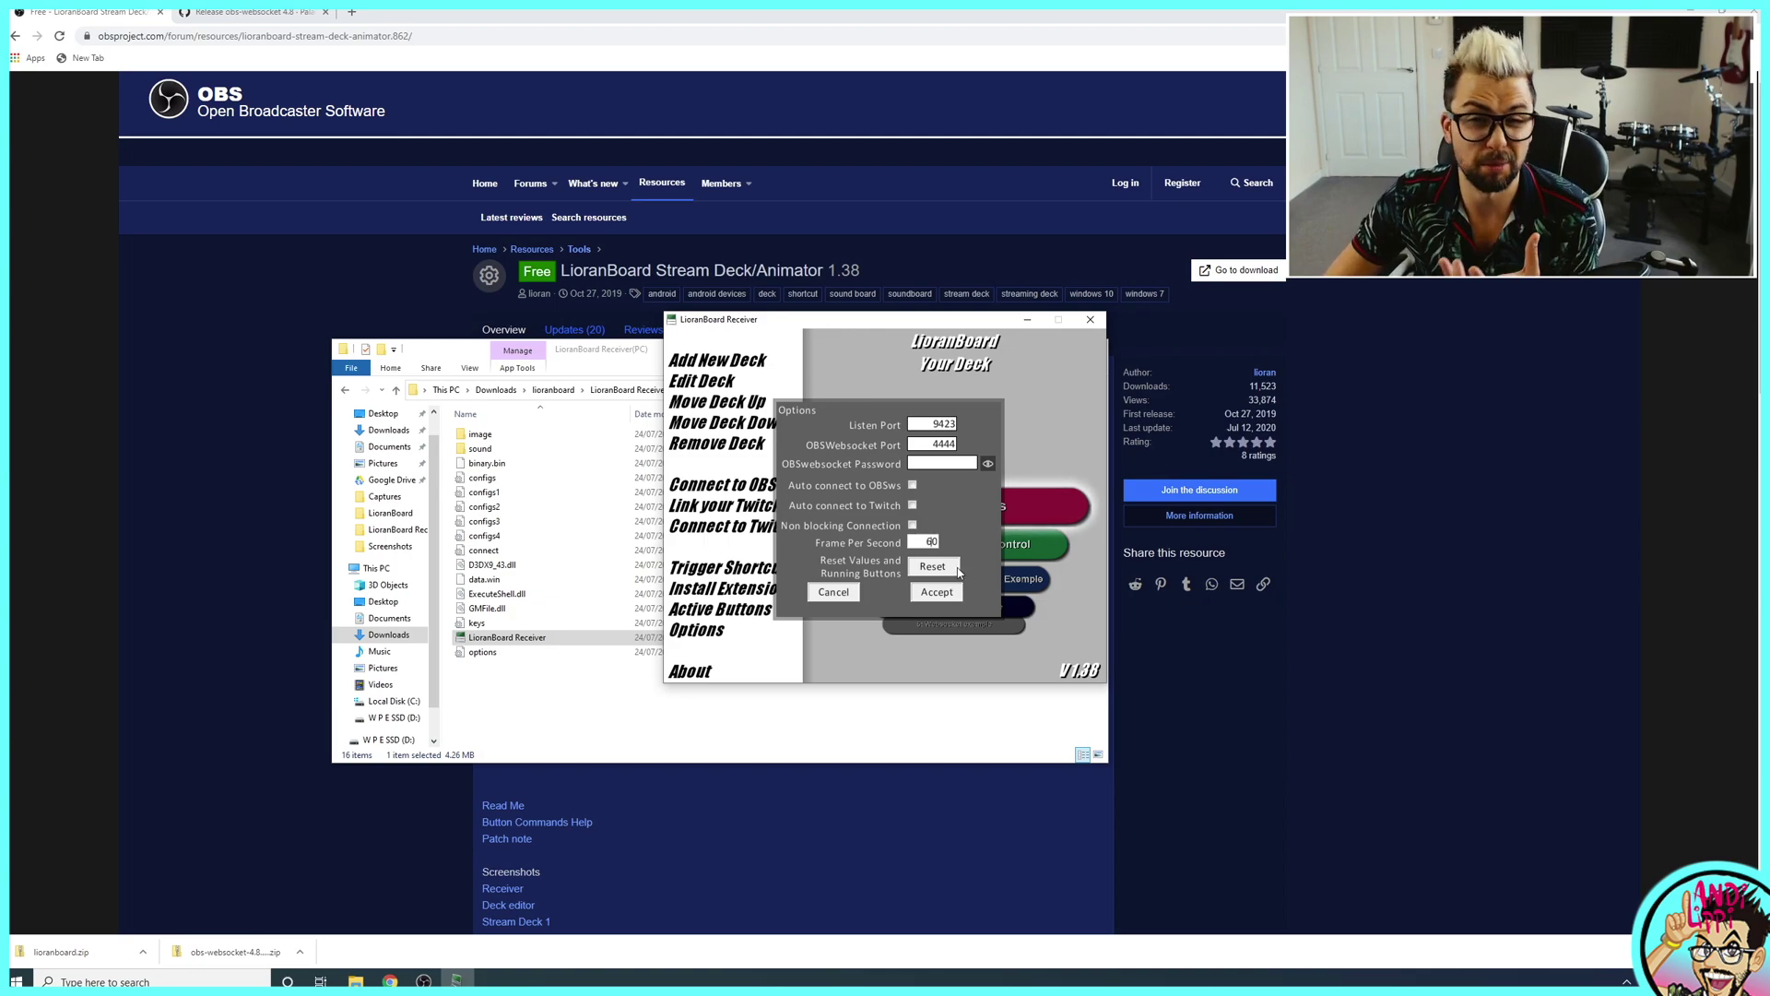
pyautogui.click(936, 592)
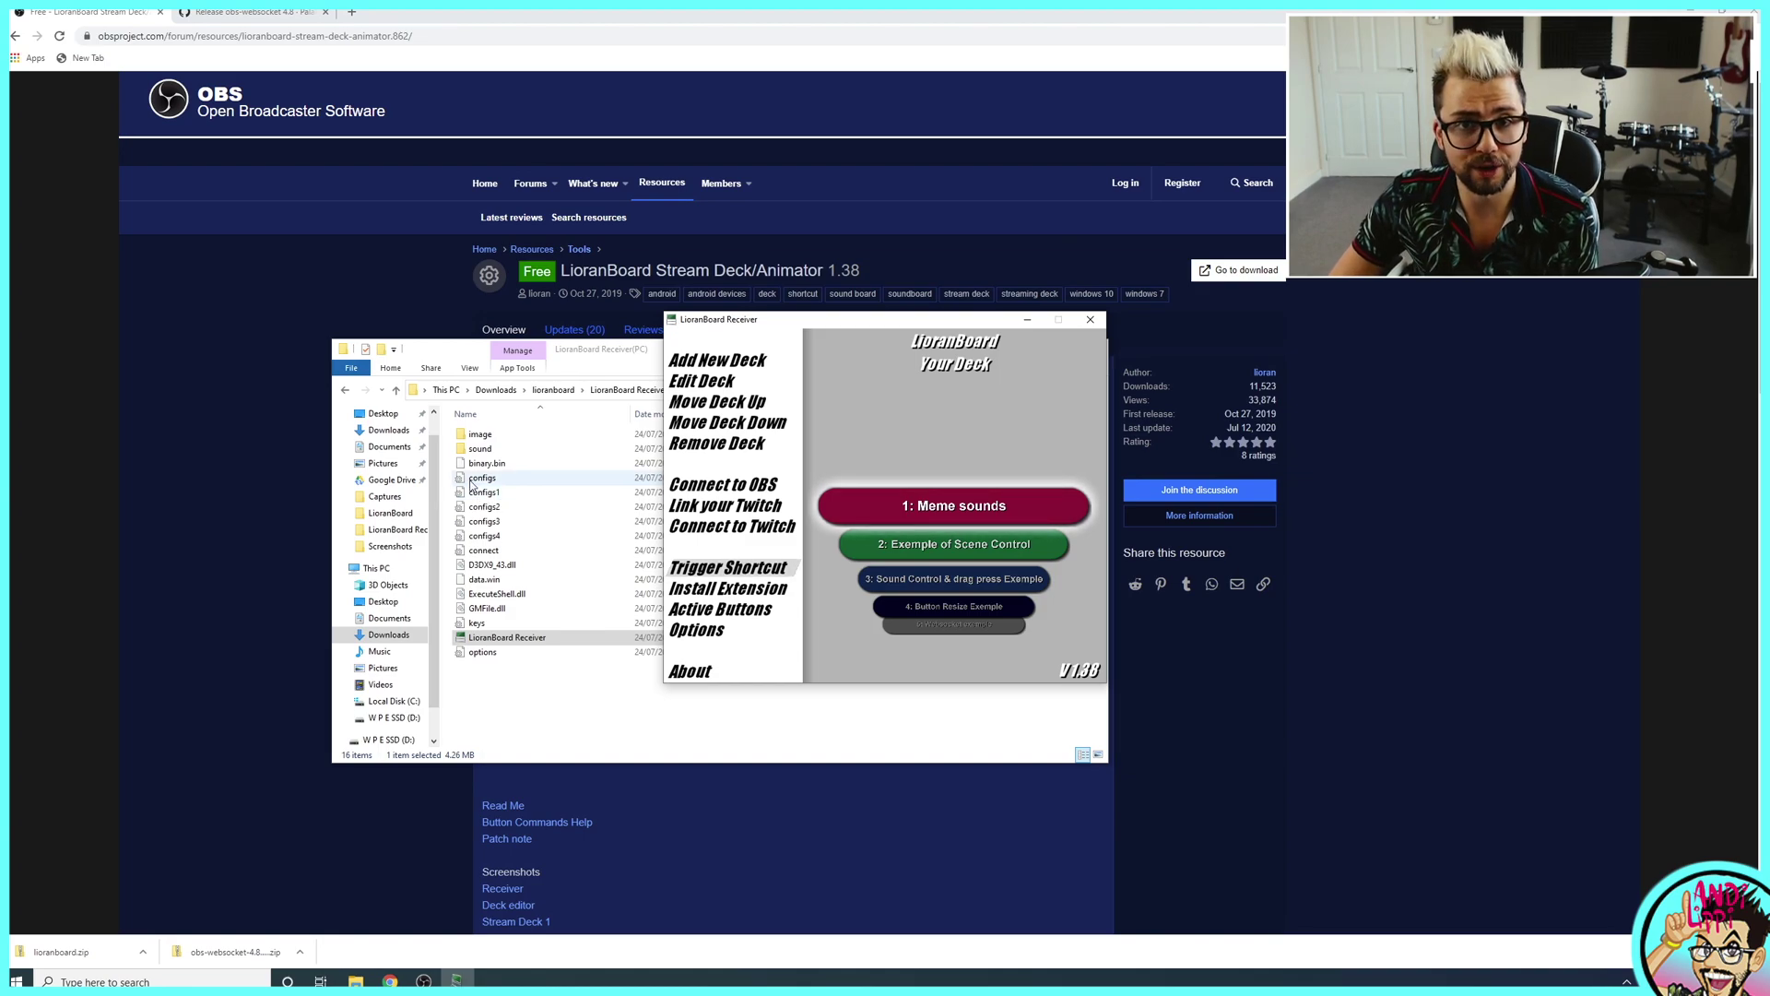
# - Switch to OBS and check the server port in the WebSockets Server Settings, accepting the dialog
pyautogui.click(423, 981)
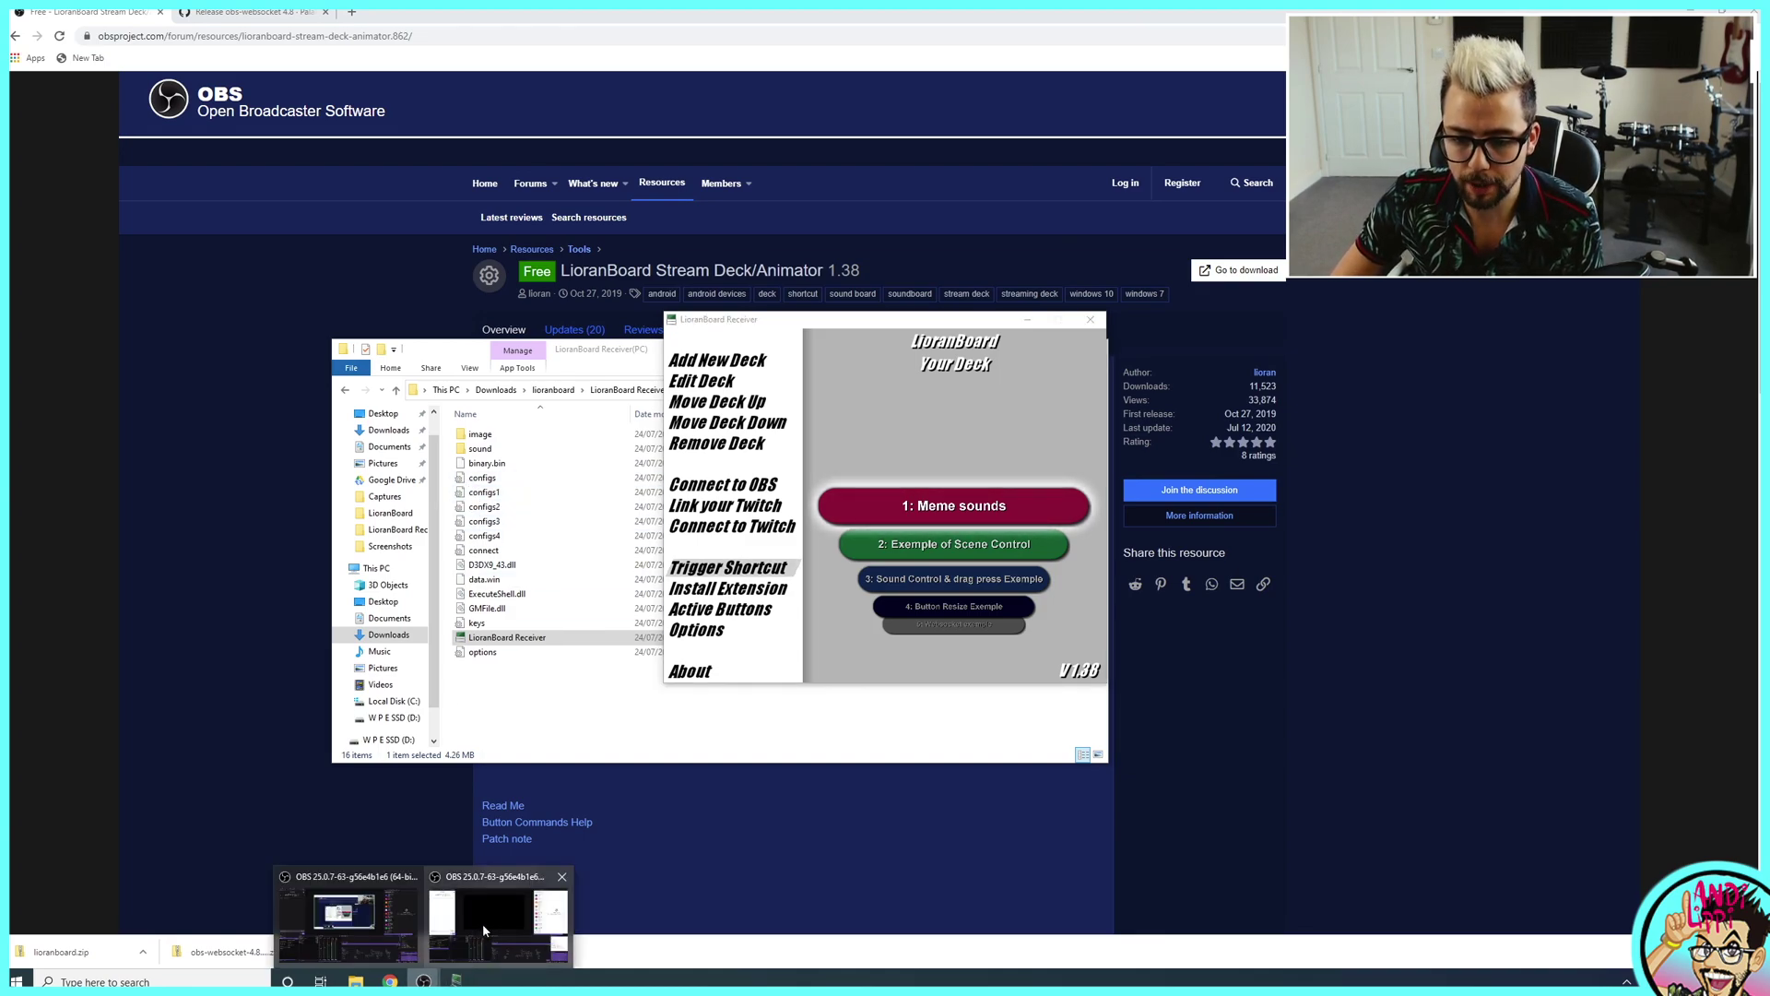
pyautogui.click(483, 922)
pyautogui.click(224, 25)
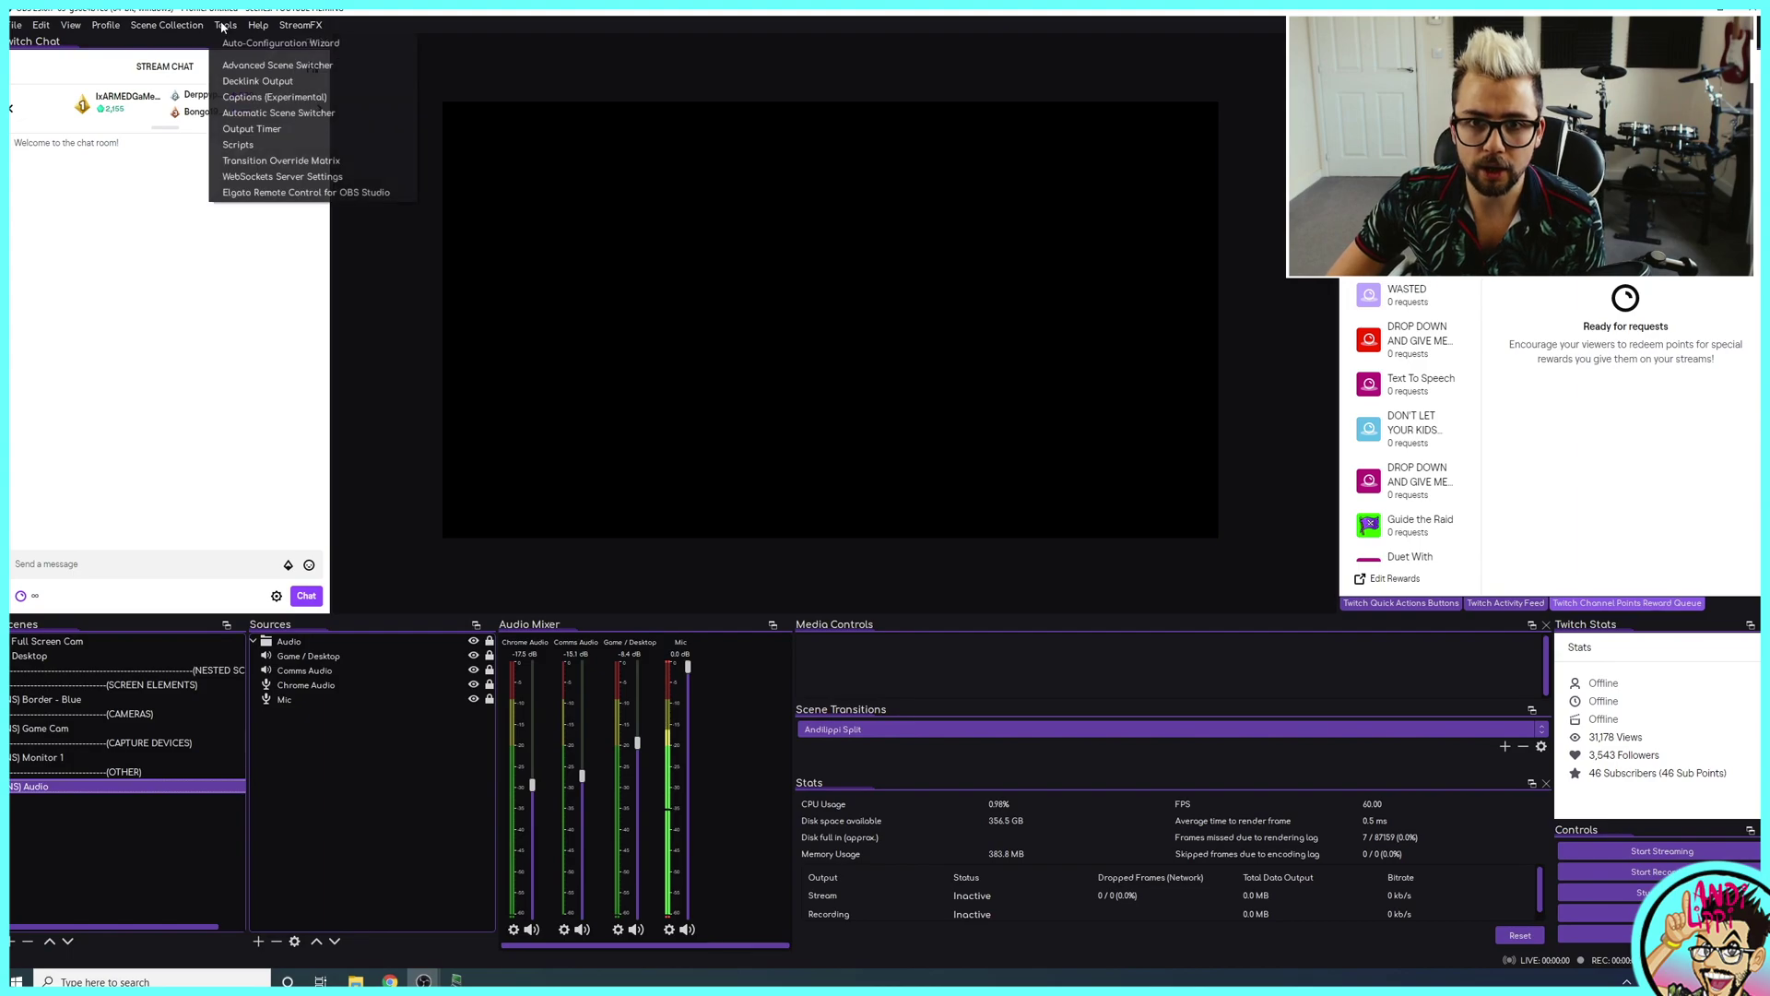
pyautogui.click(249, 179)
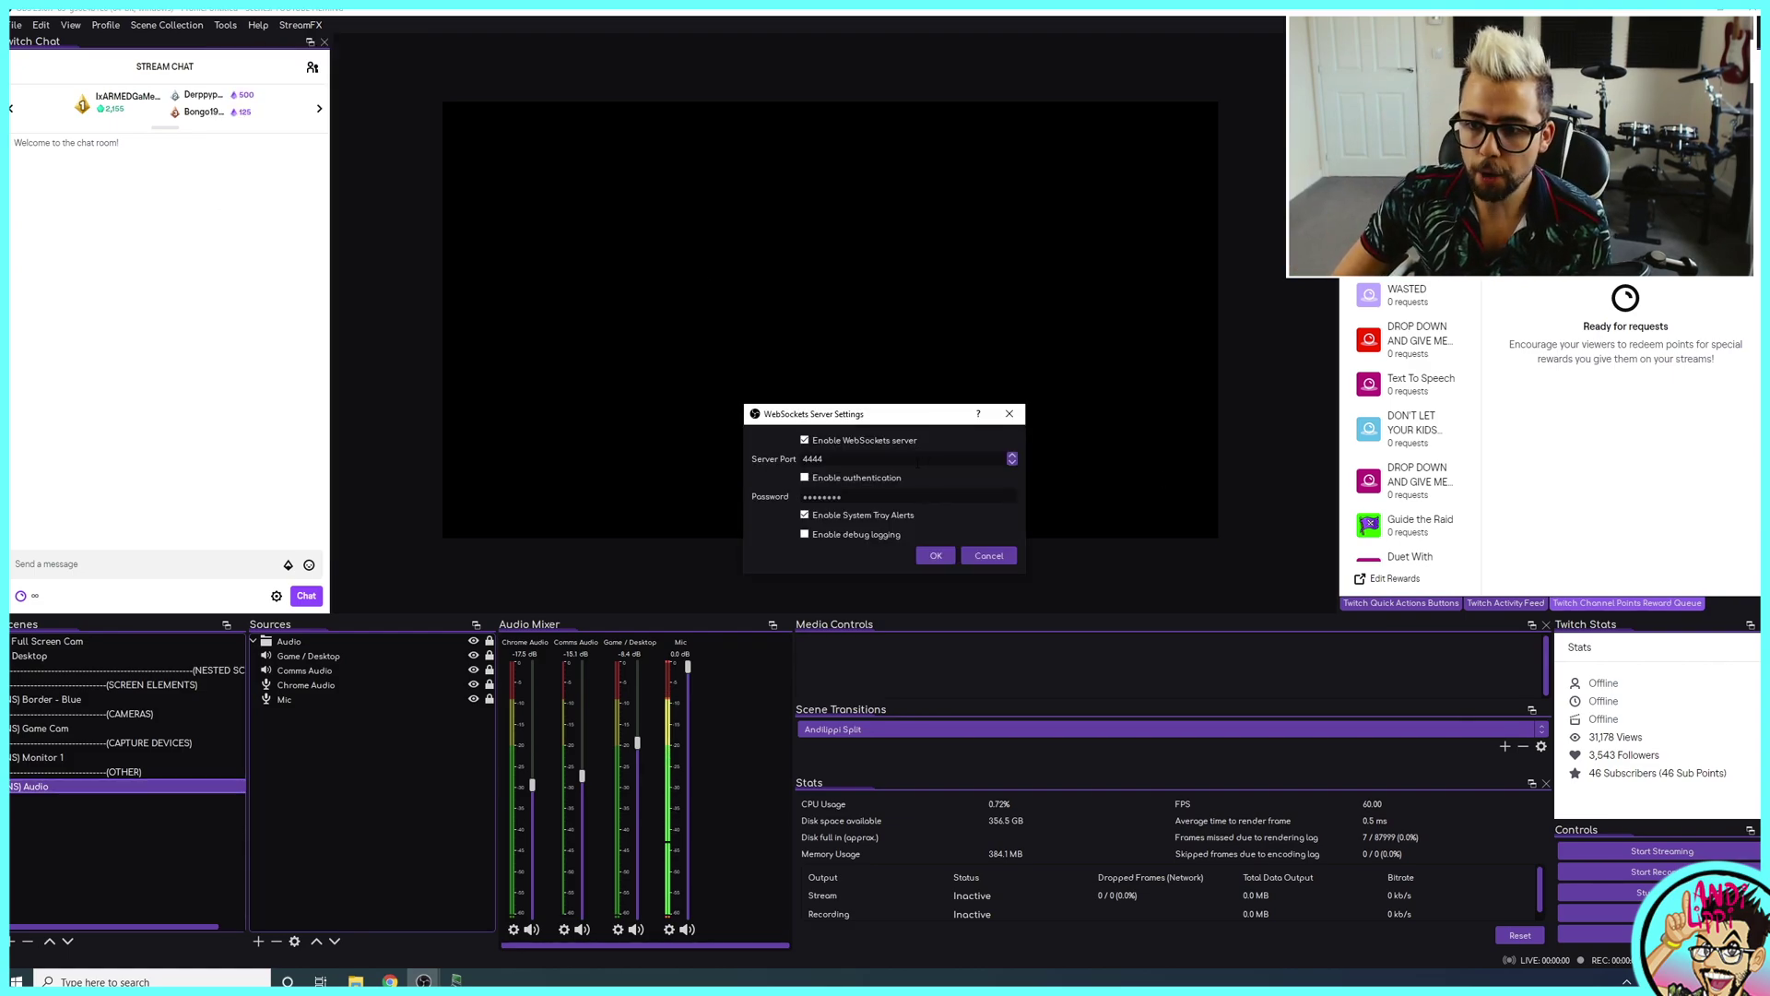
pyautogui.doubleClick(813, 458)
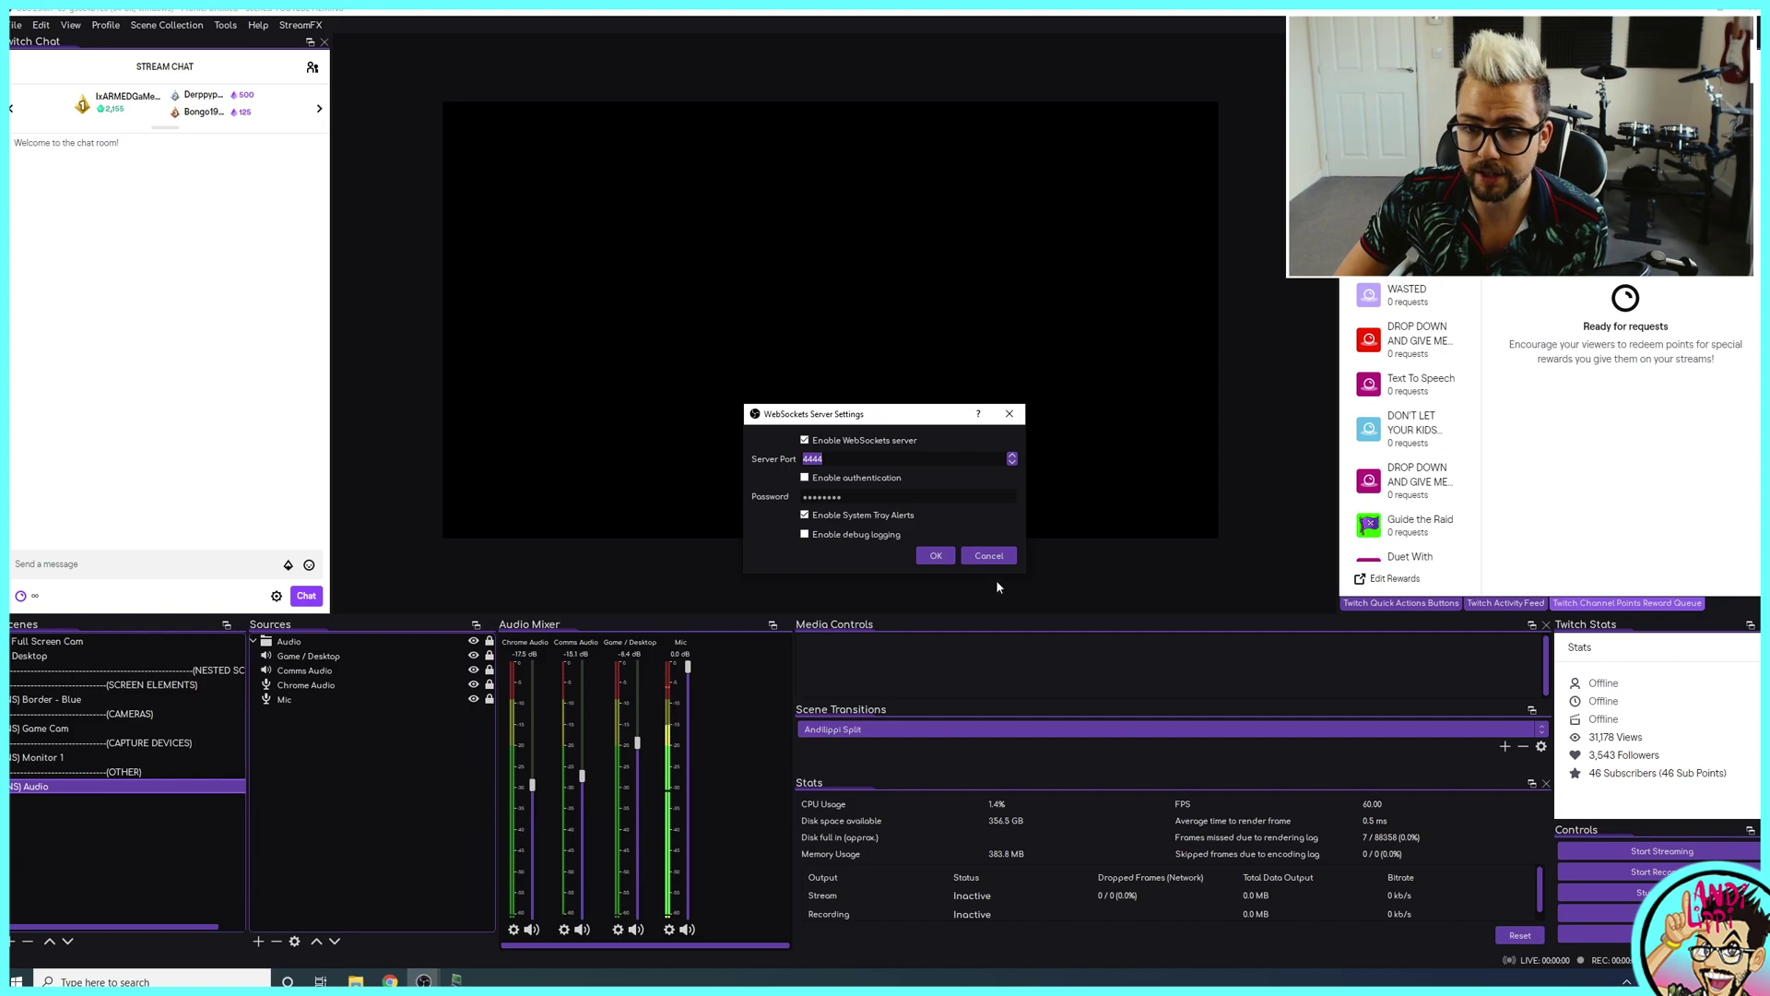
pyautogui.click(935, 556)
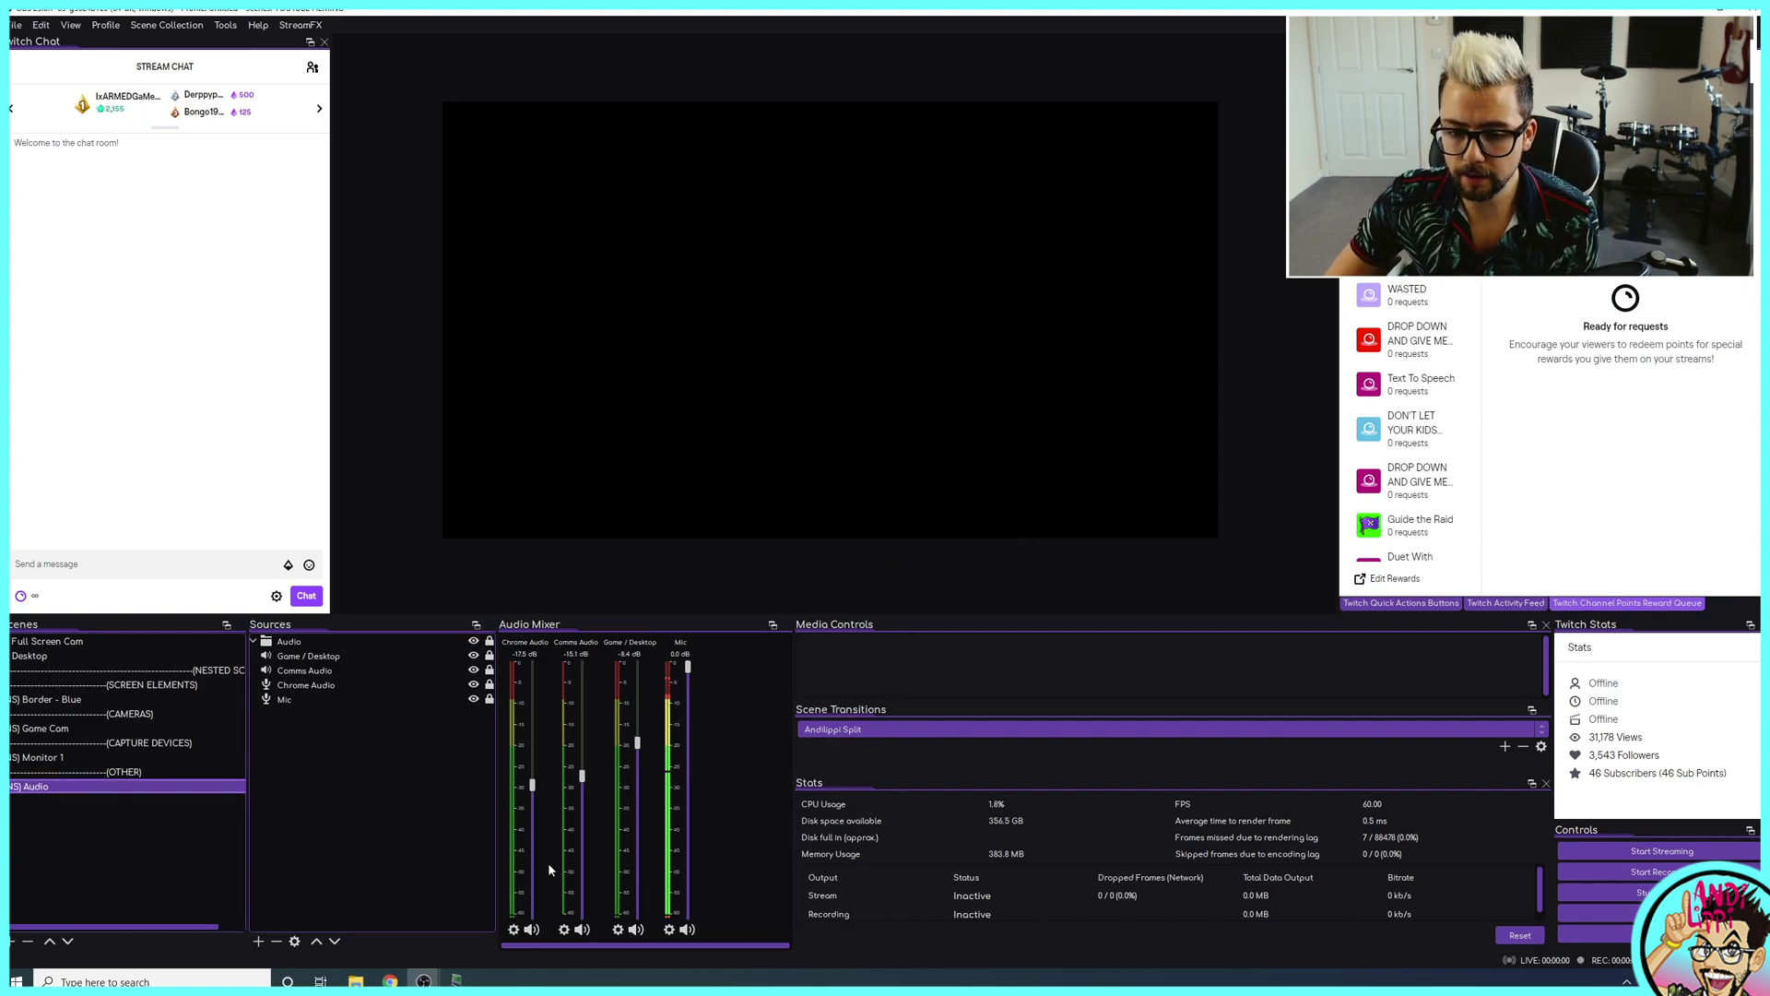
# - Switch to LioranBoard Receiver, connect it to OBS, and link the Twitch account through the authorization URL in the browser
pyautogui.click(456, 980)
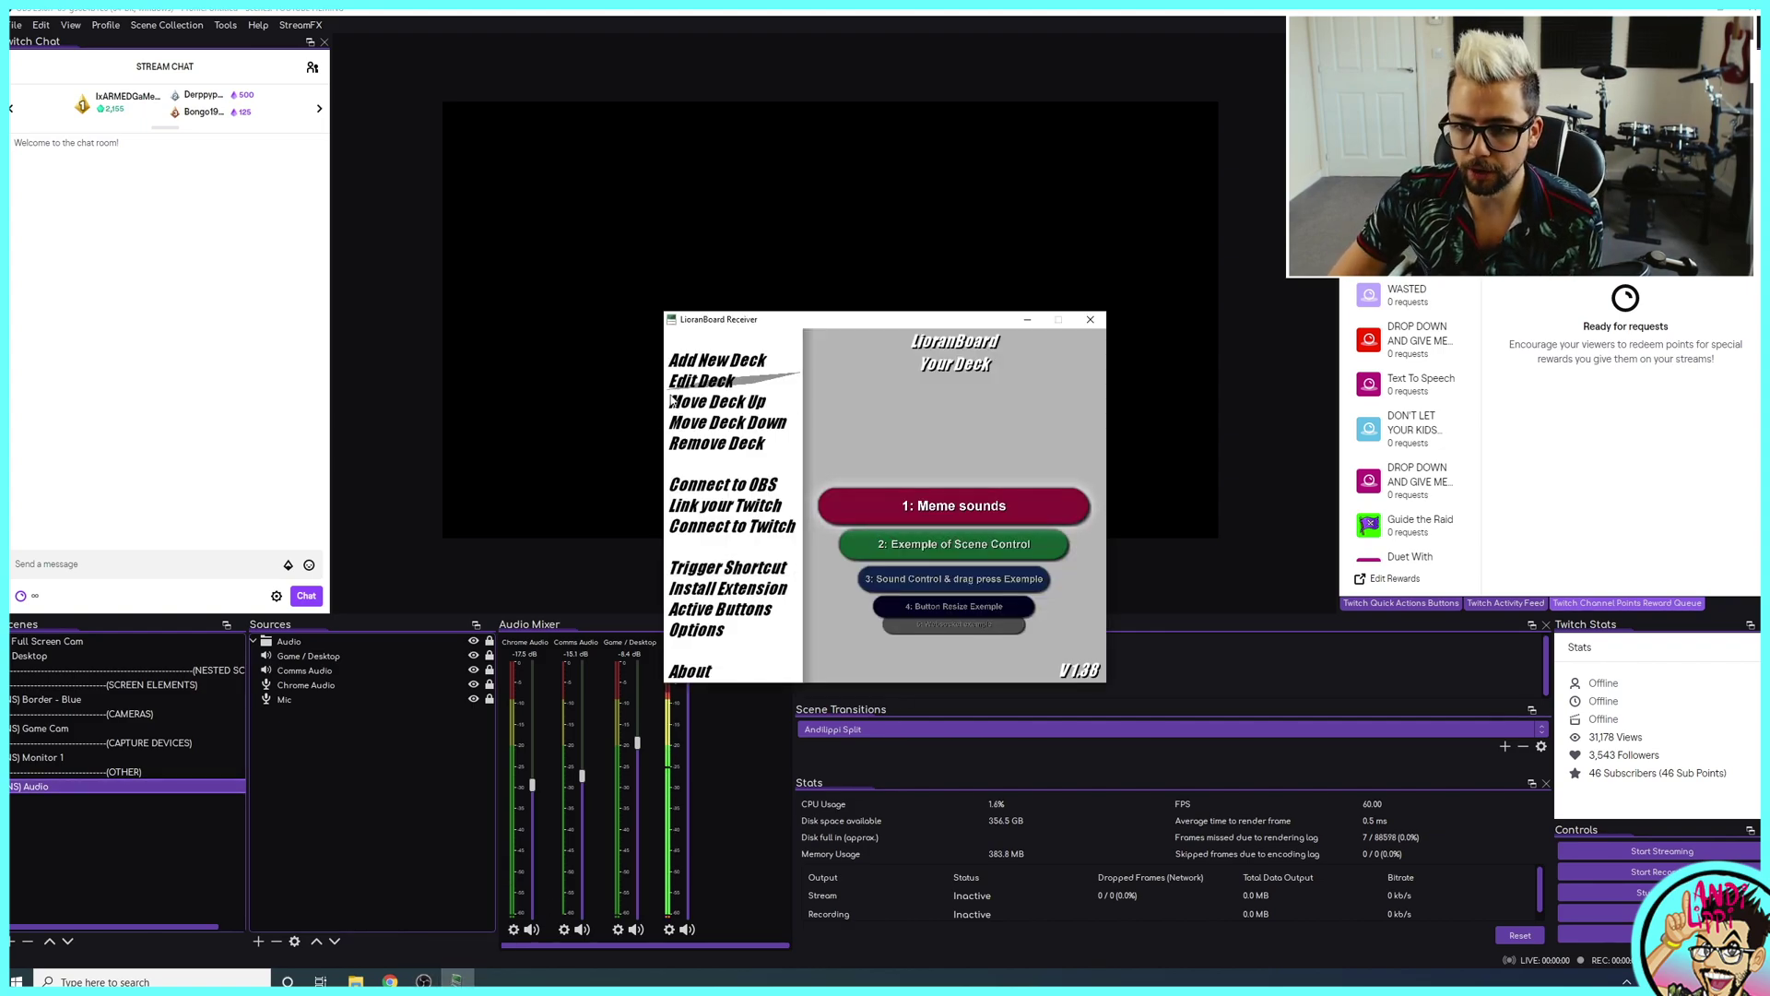
pyautogui.click(728, 486)
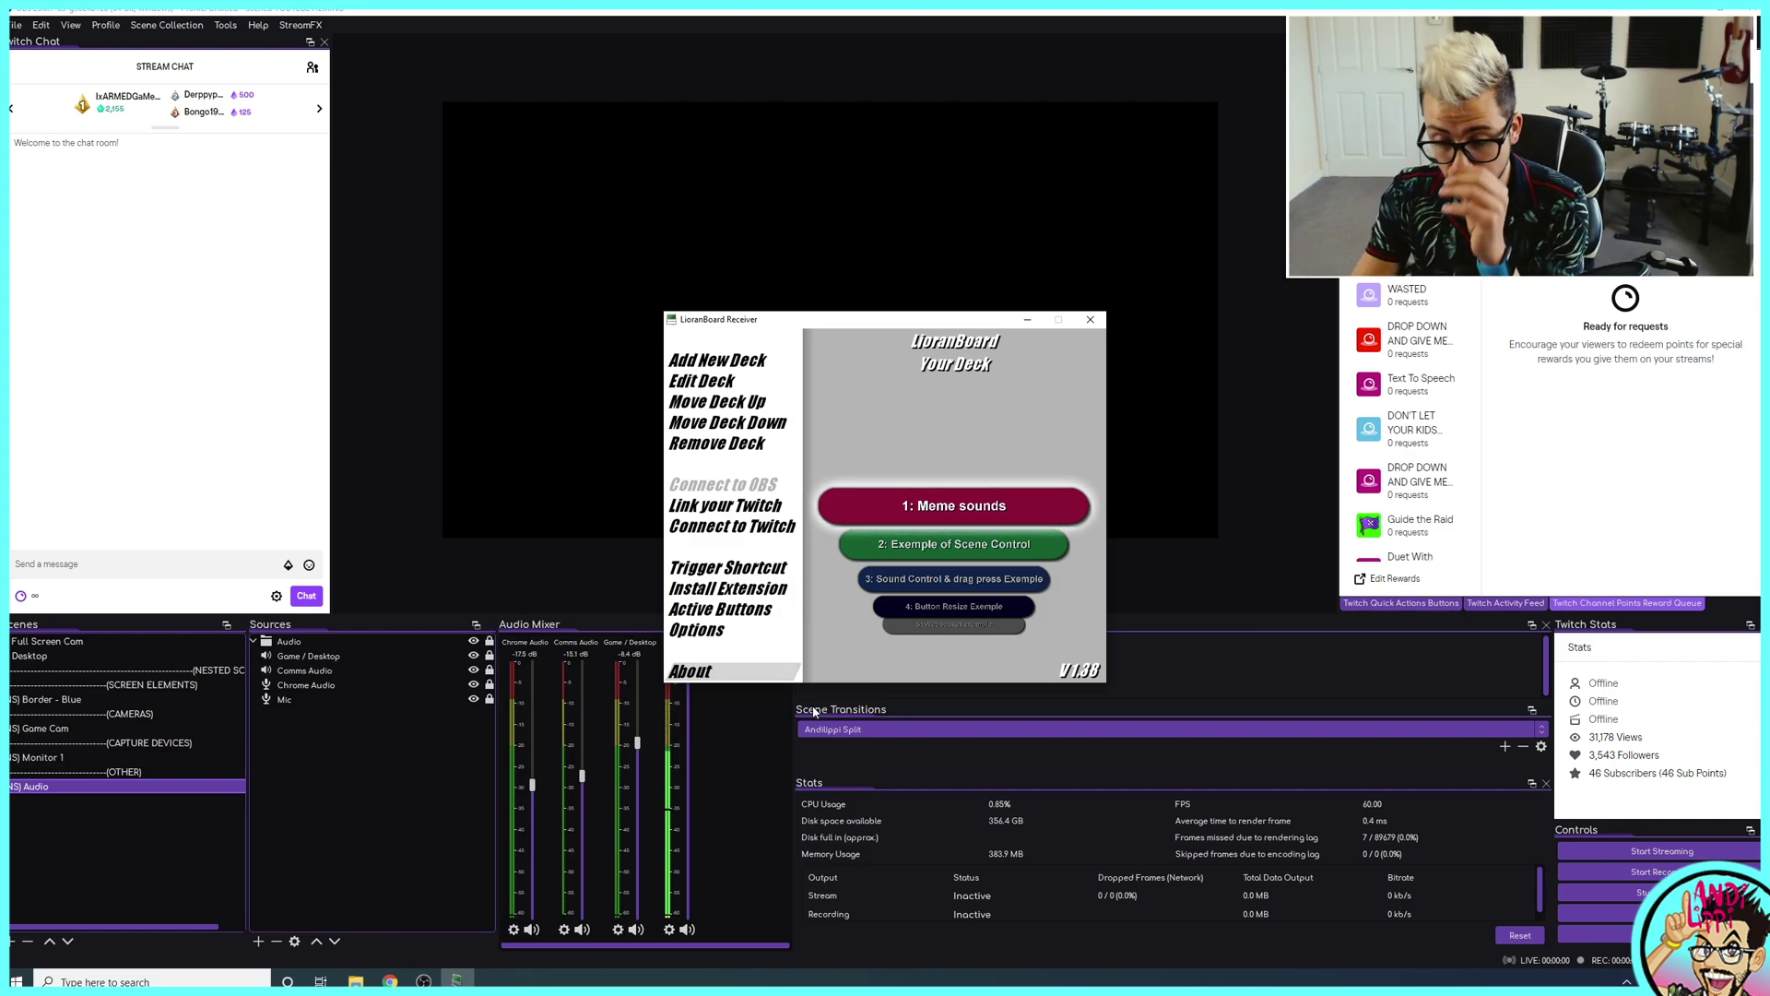
pyautogui.click(768, 518)
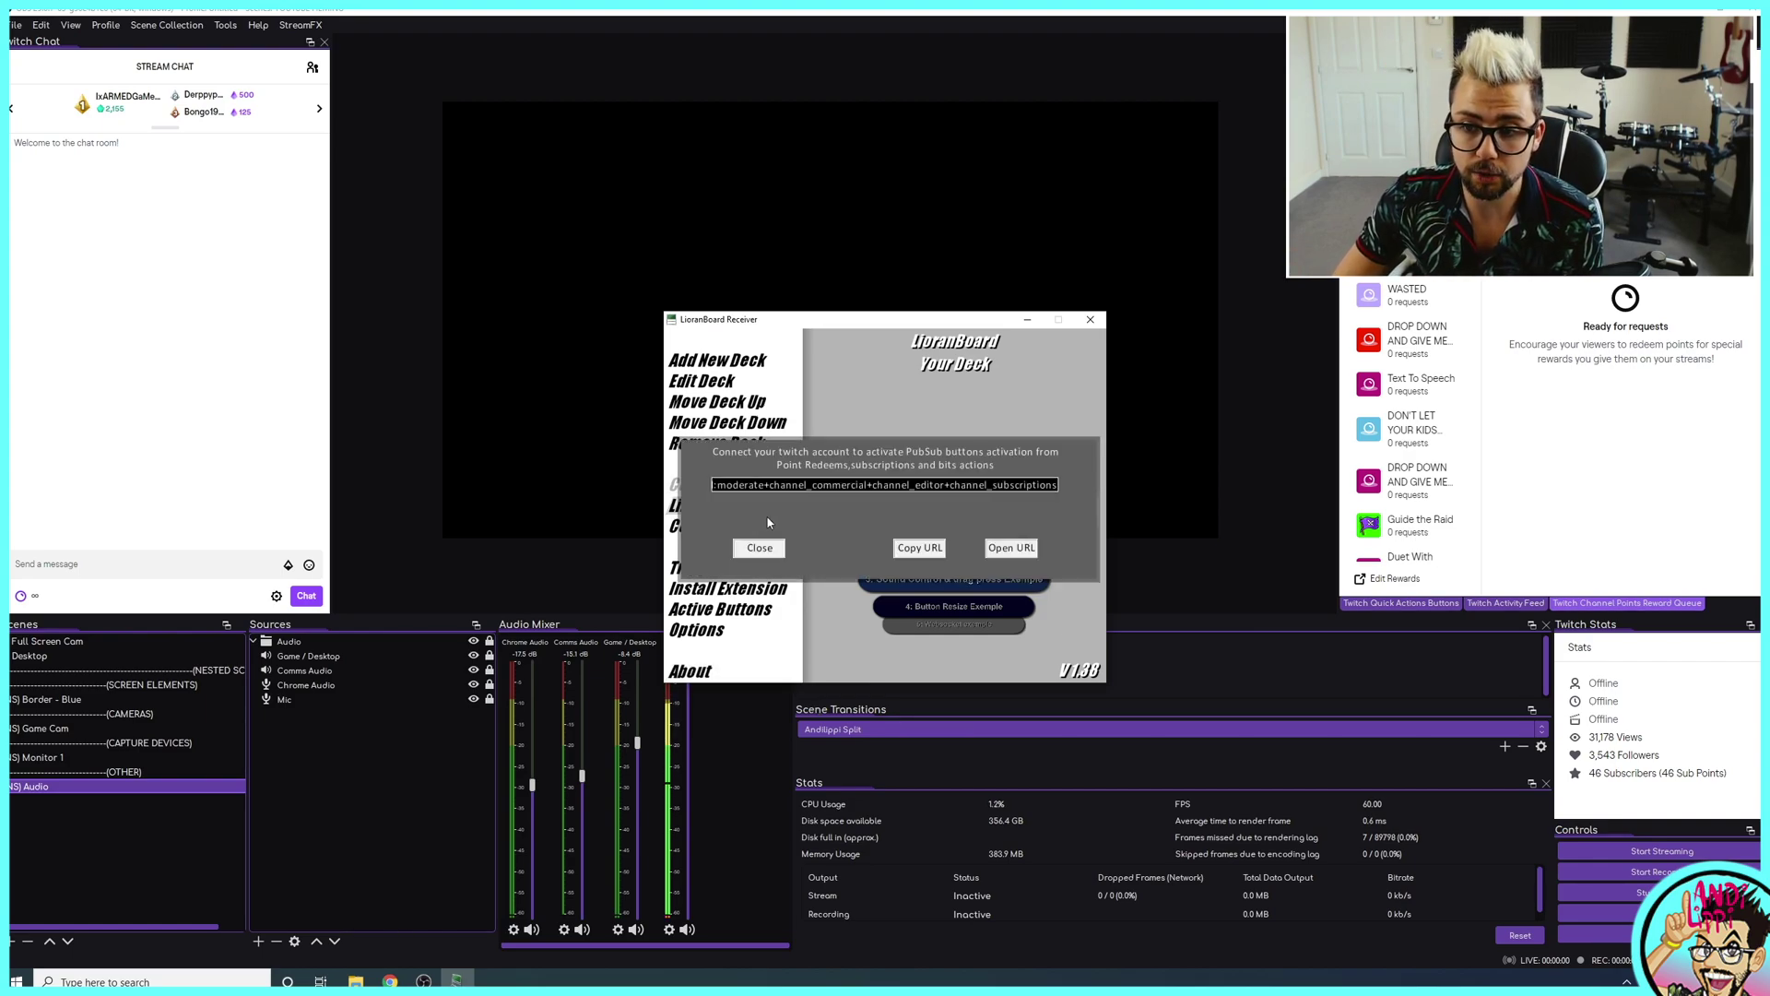
pyautogui.click(1008, 548)
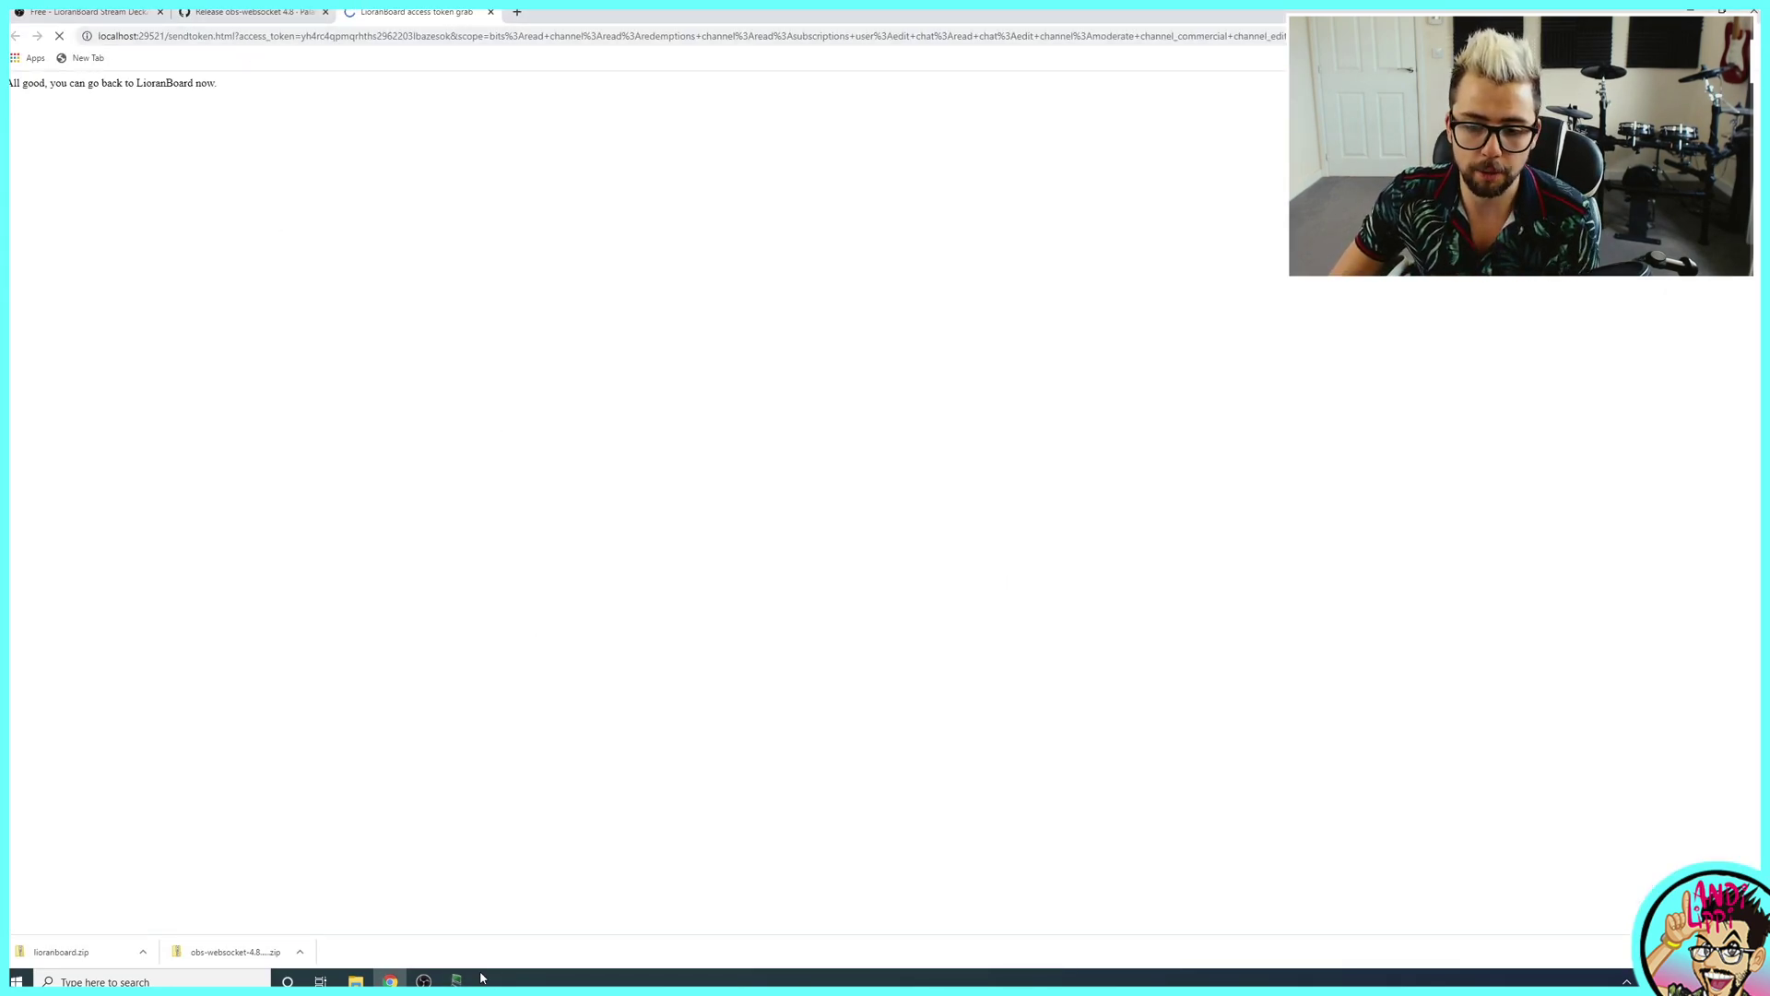
pyautogui.click(423, 980)
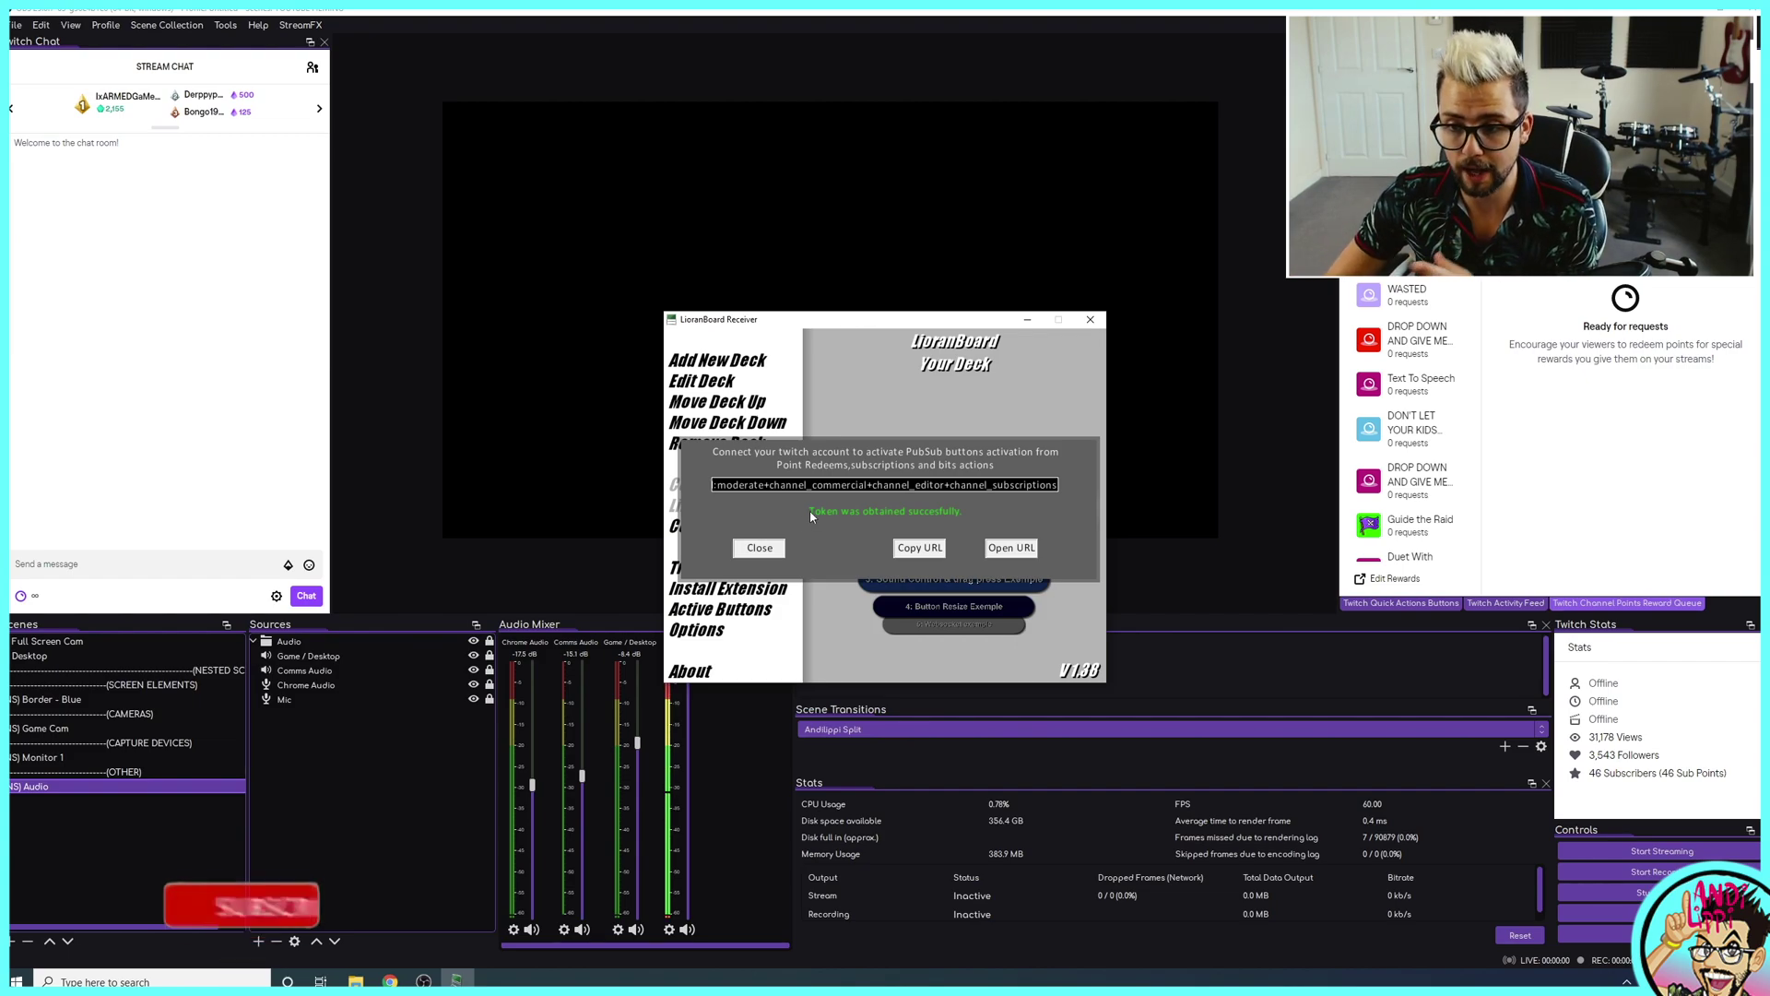
pyautogui.click(759, 548)
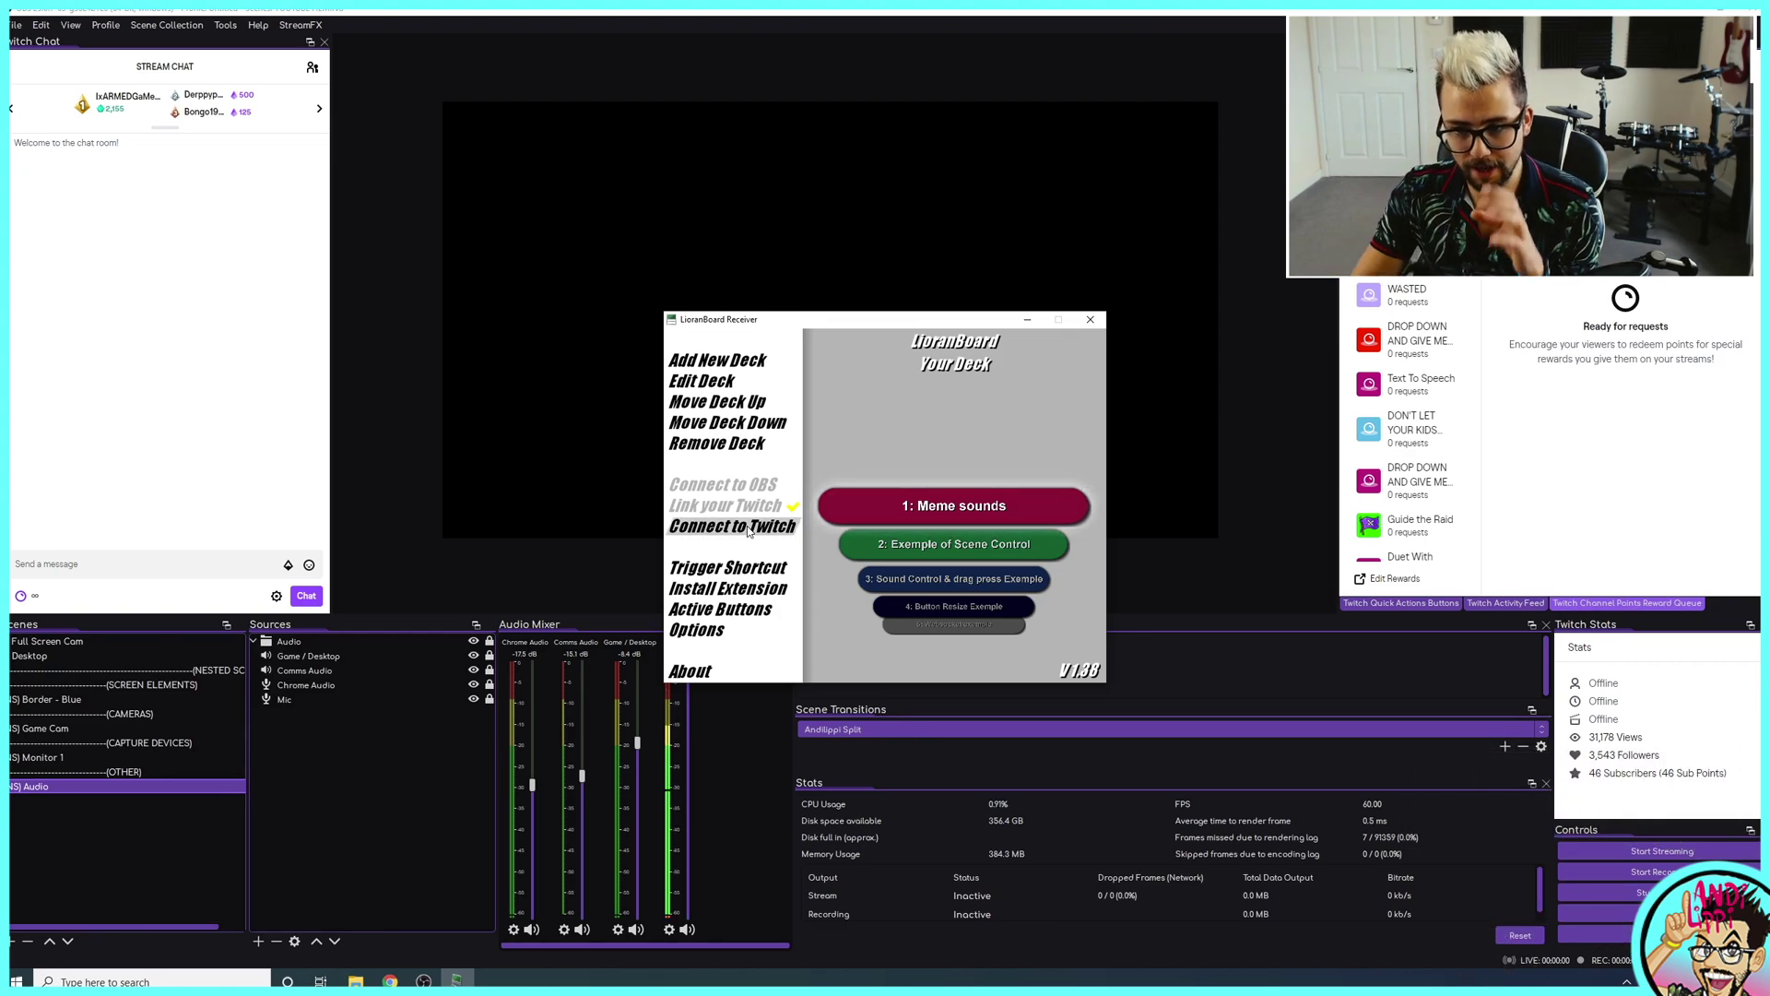
# - Add a new OBS scene named TSL TRANSMITTER
pyautogui.click(12, 941)
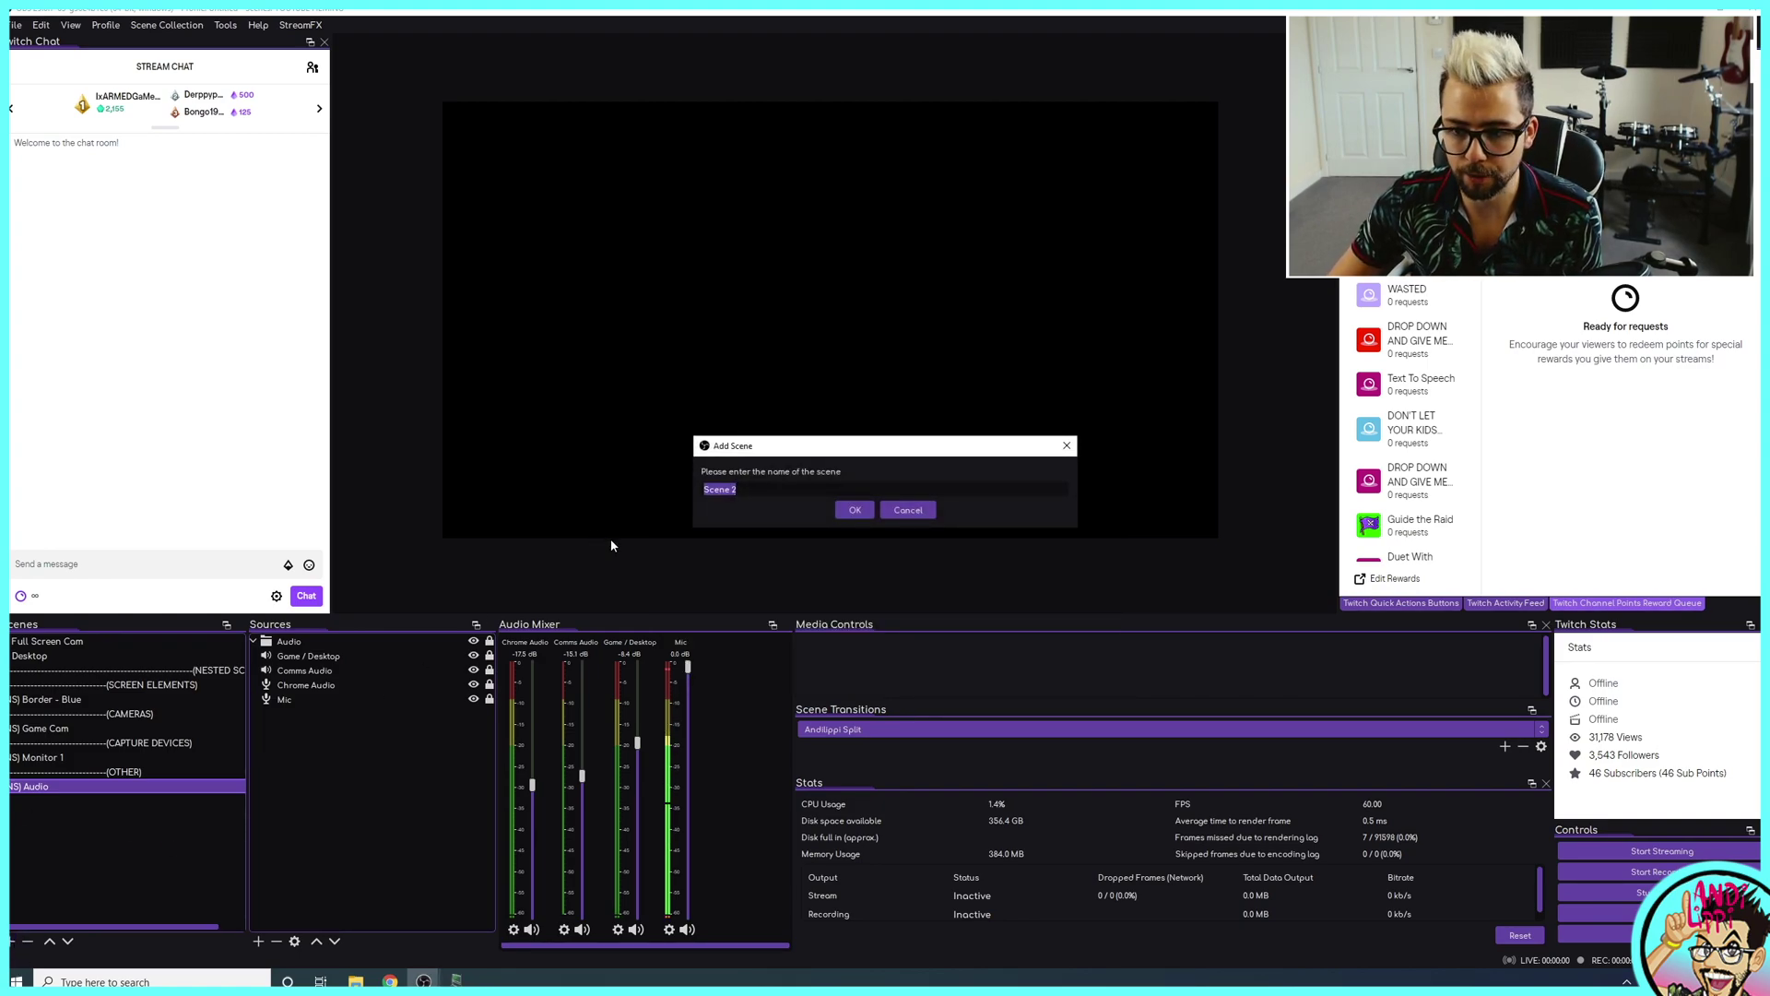
pyautogui.write('TSL T')
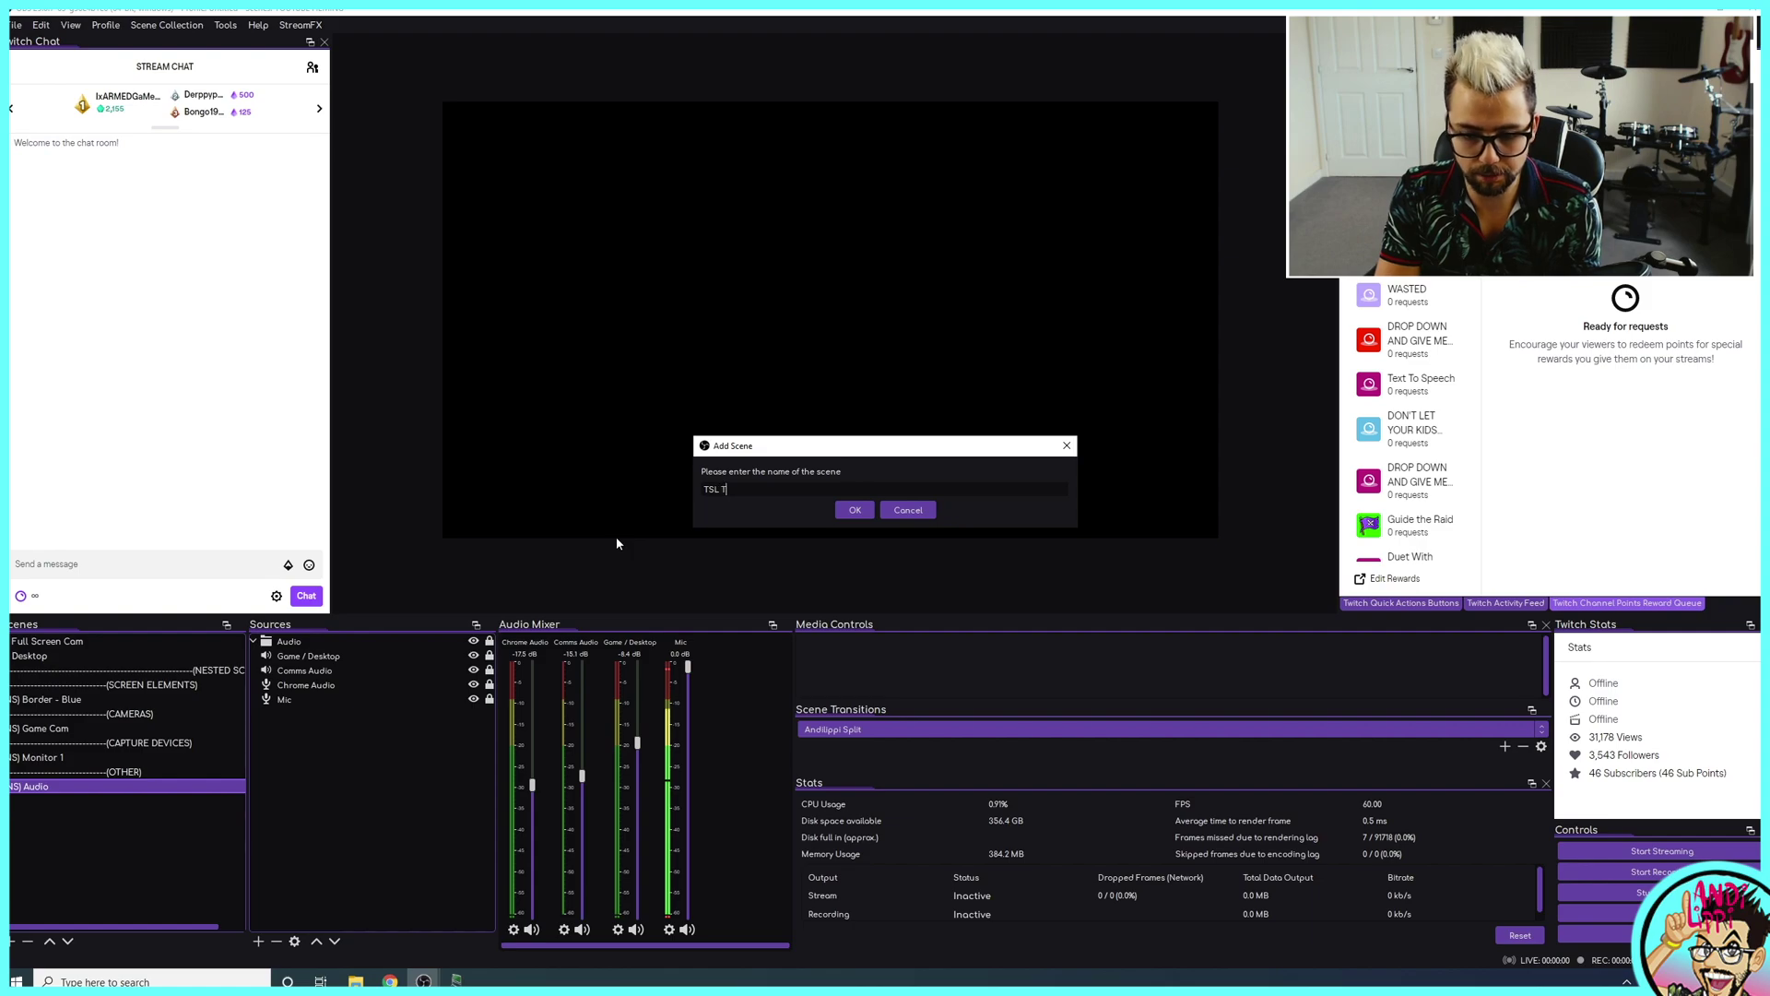
pyautogui.write('RANSMITTER')
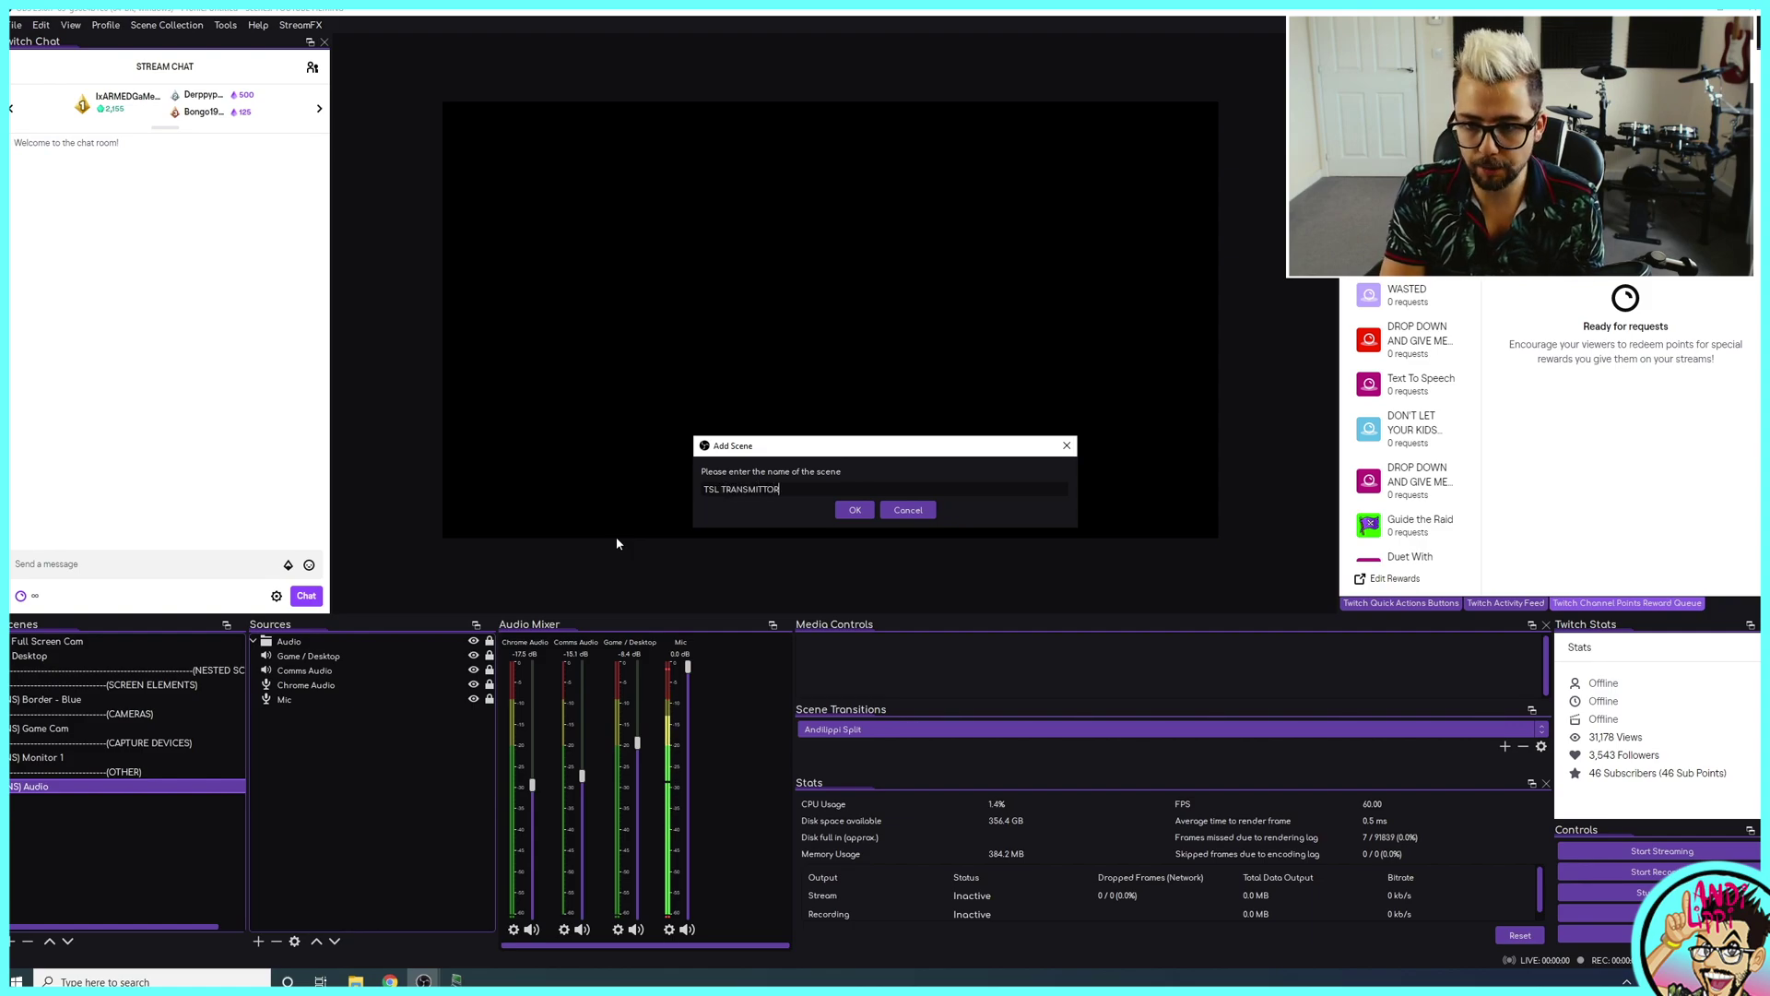
pyautogui.press('Return')
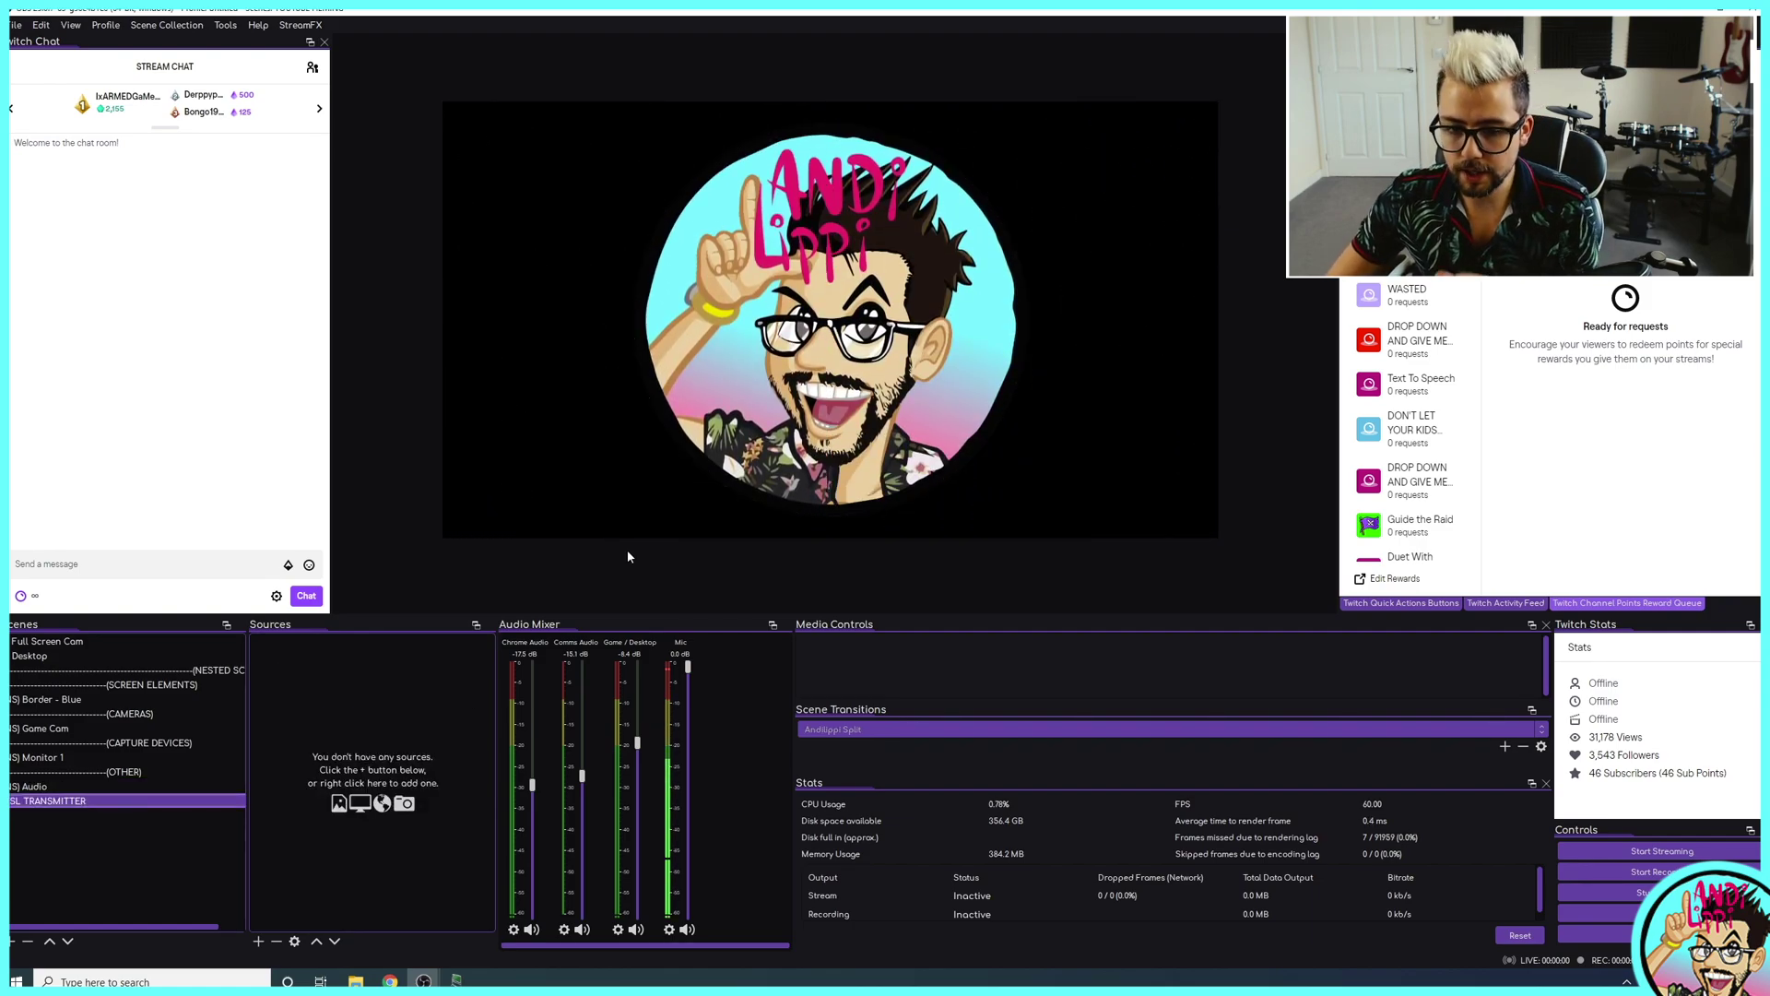
# - Add the tsl_transmitter HTML file from the lioranboard folder as a source in the TSL TRANSMITTER scene
pyautogui.click(258, 940)
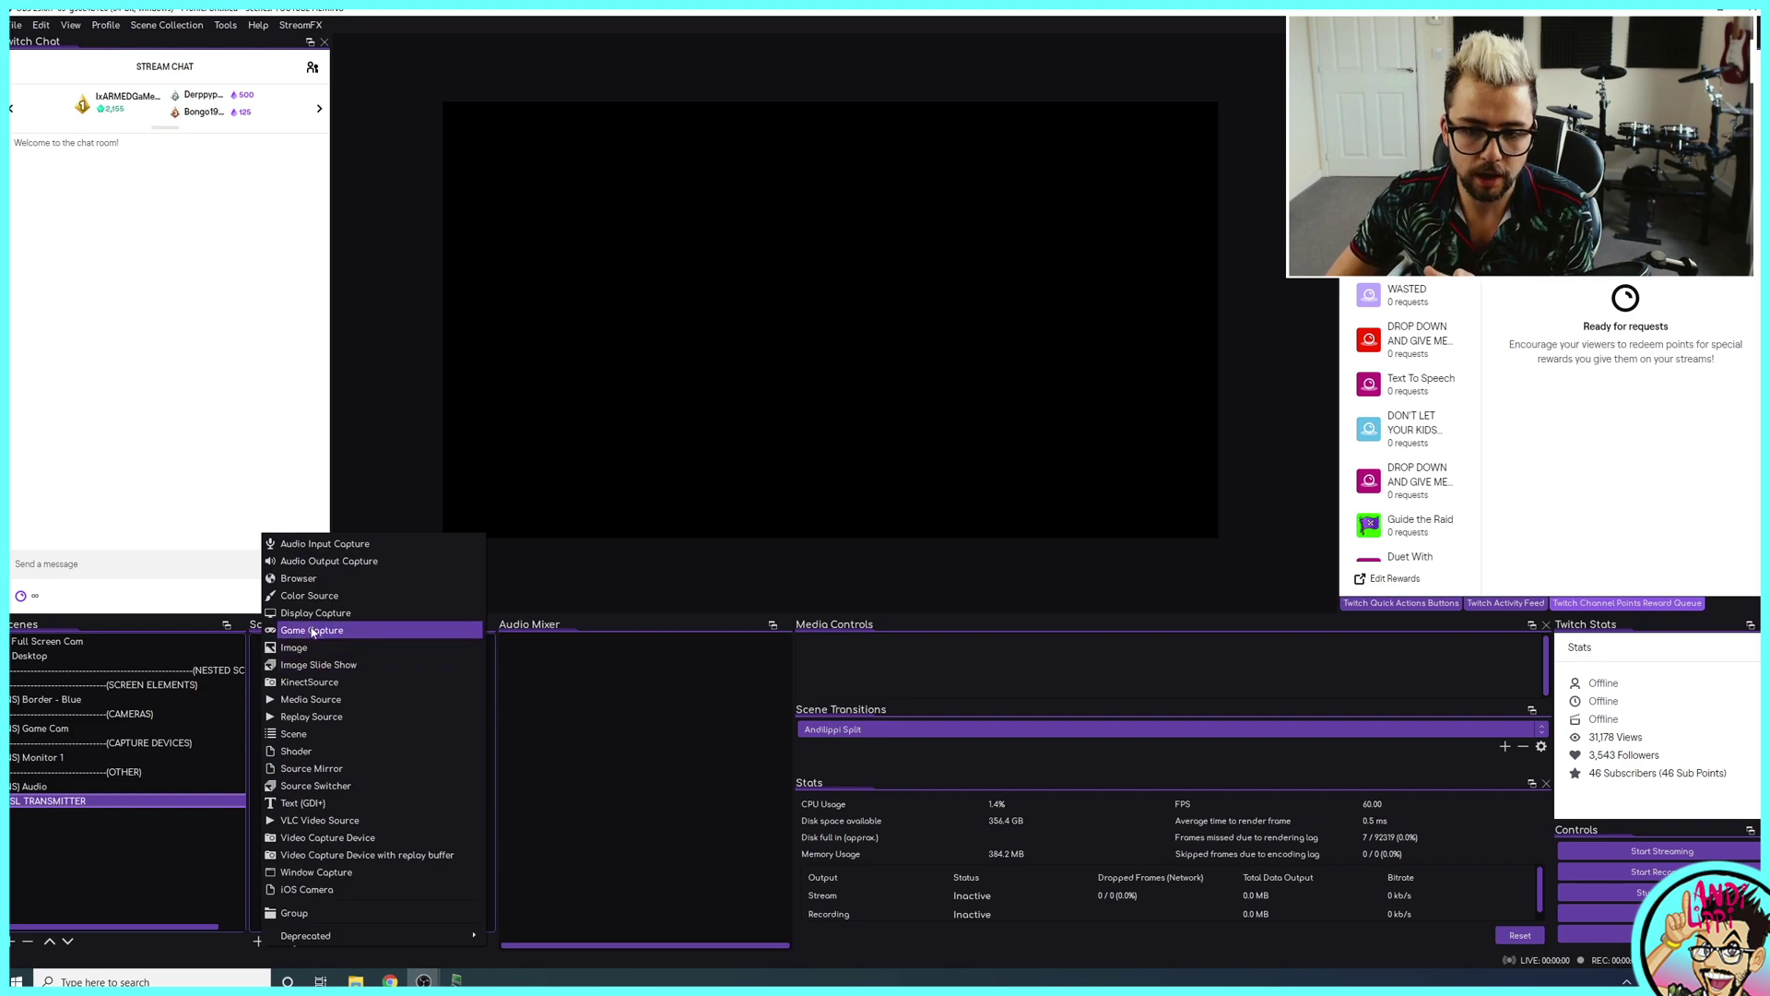
pyautogui.click(230, 866)
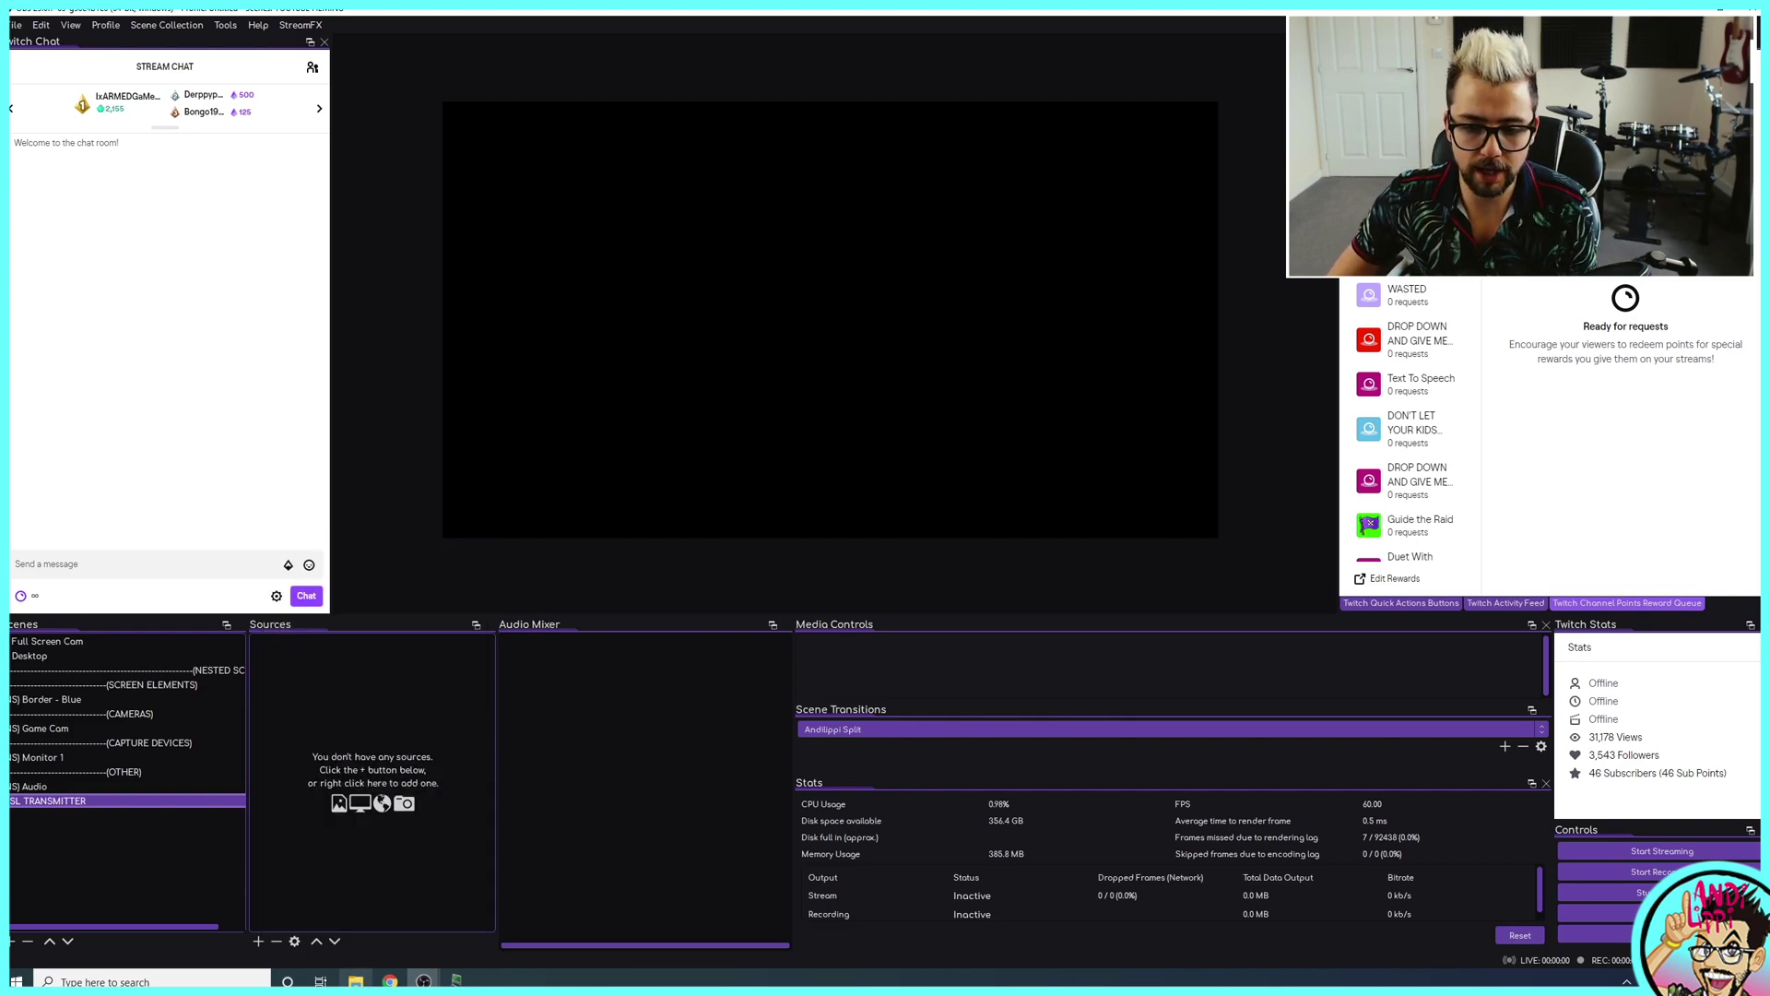
pyautogui.moveTo(355, 980)
pyautogui.click(354, 917)
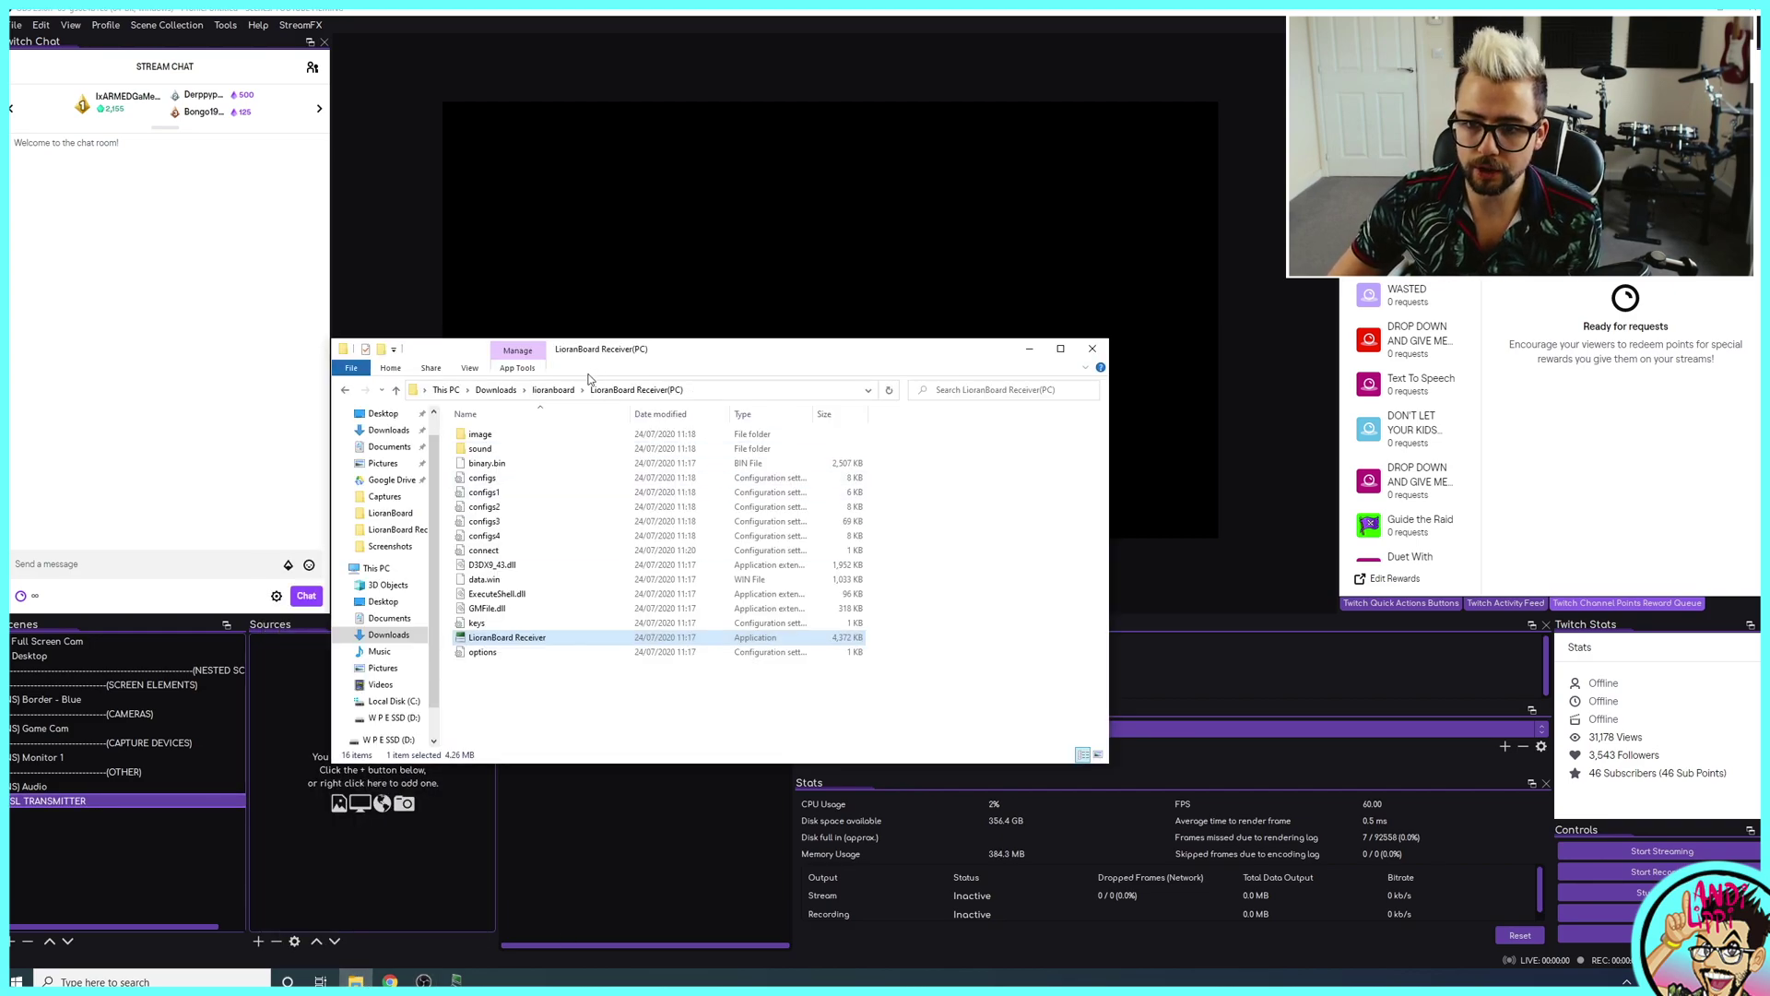
pyautogui.click(555, 390)
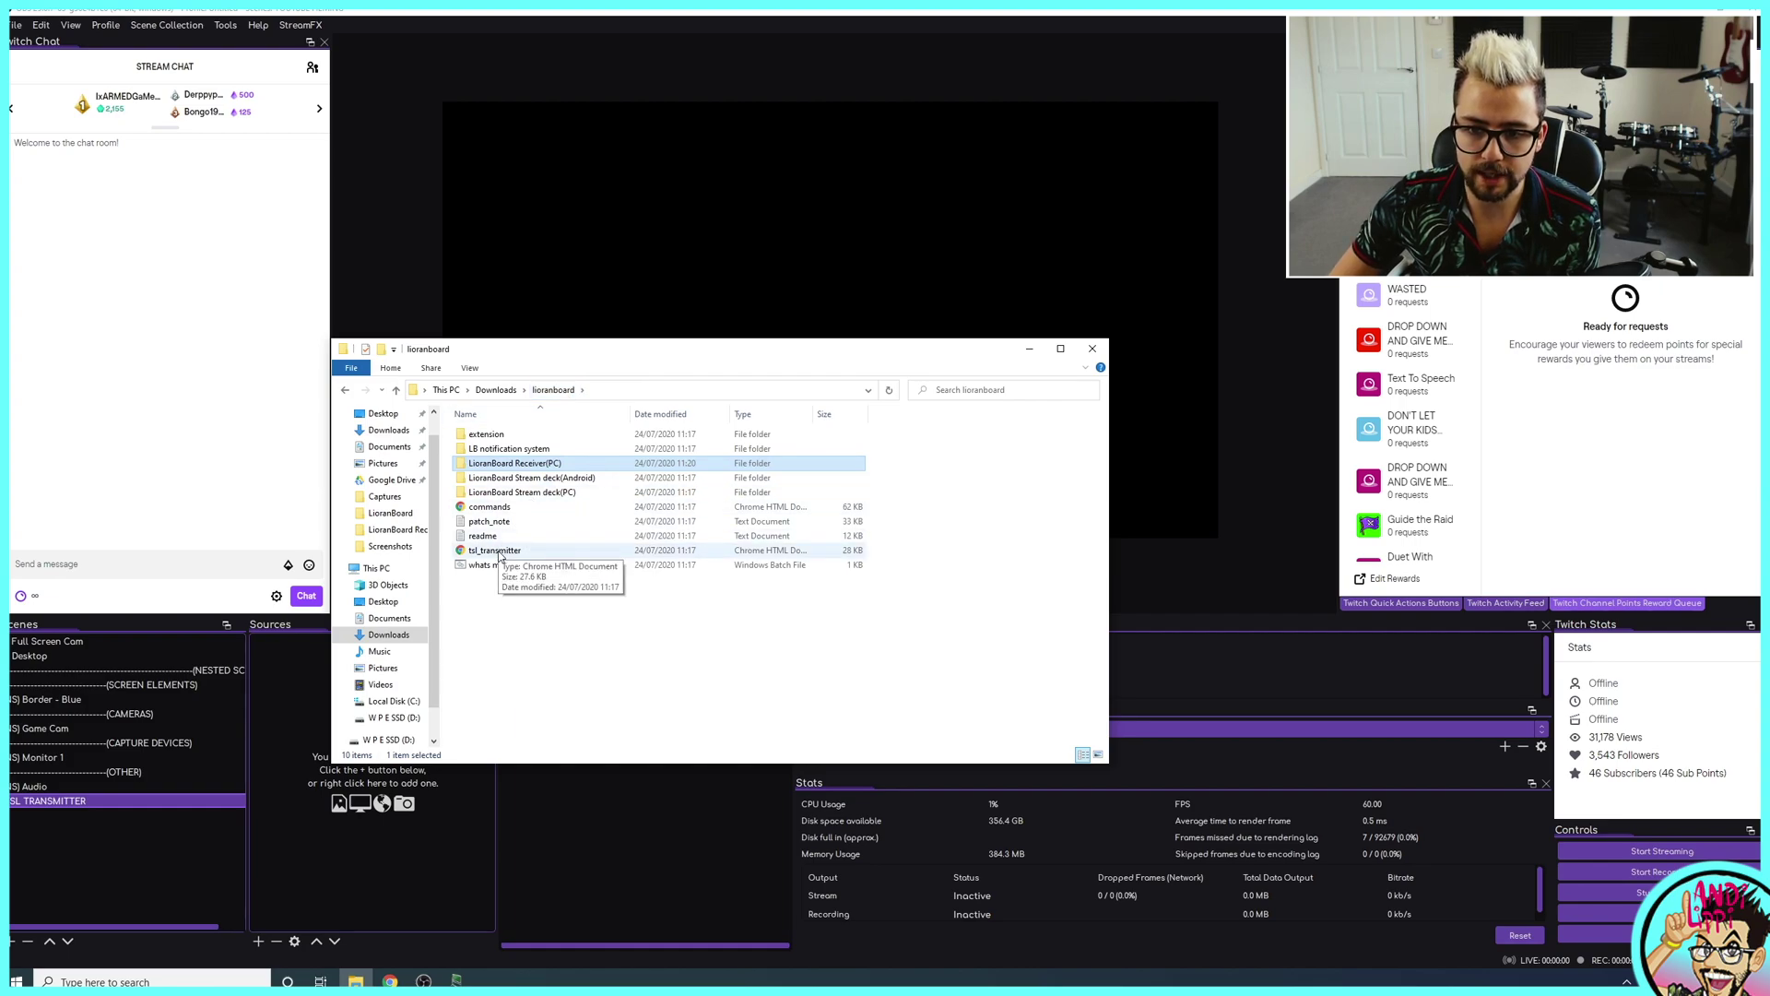
pyautogui.moveTo(498, 554); pyautogui.dragTo(356, 832)
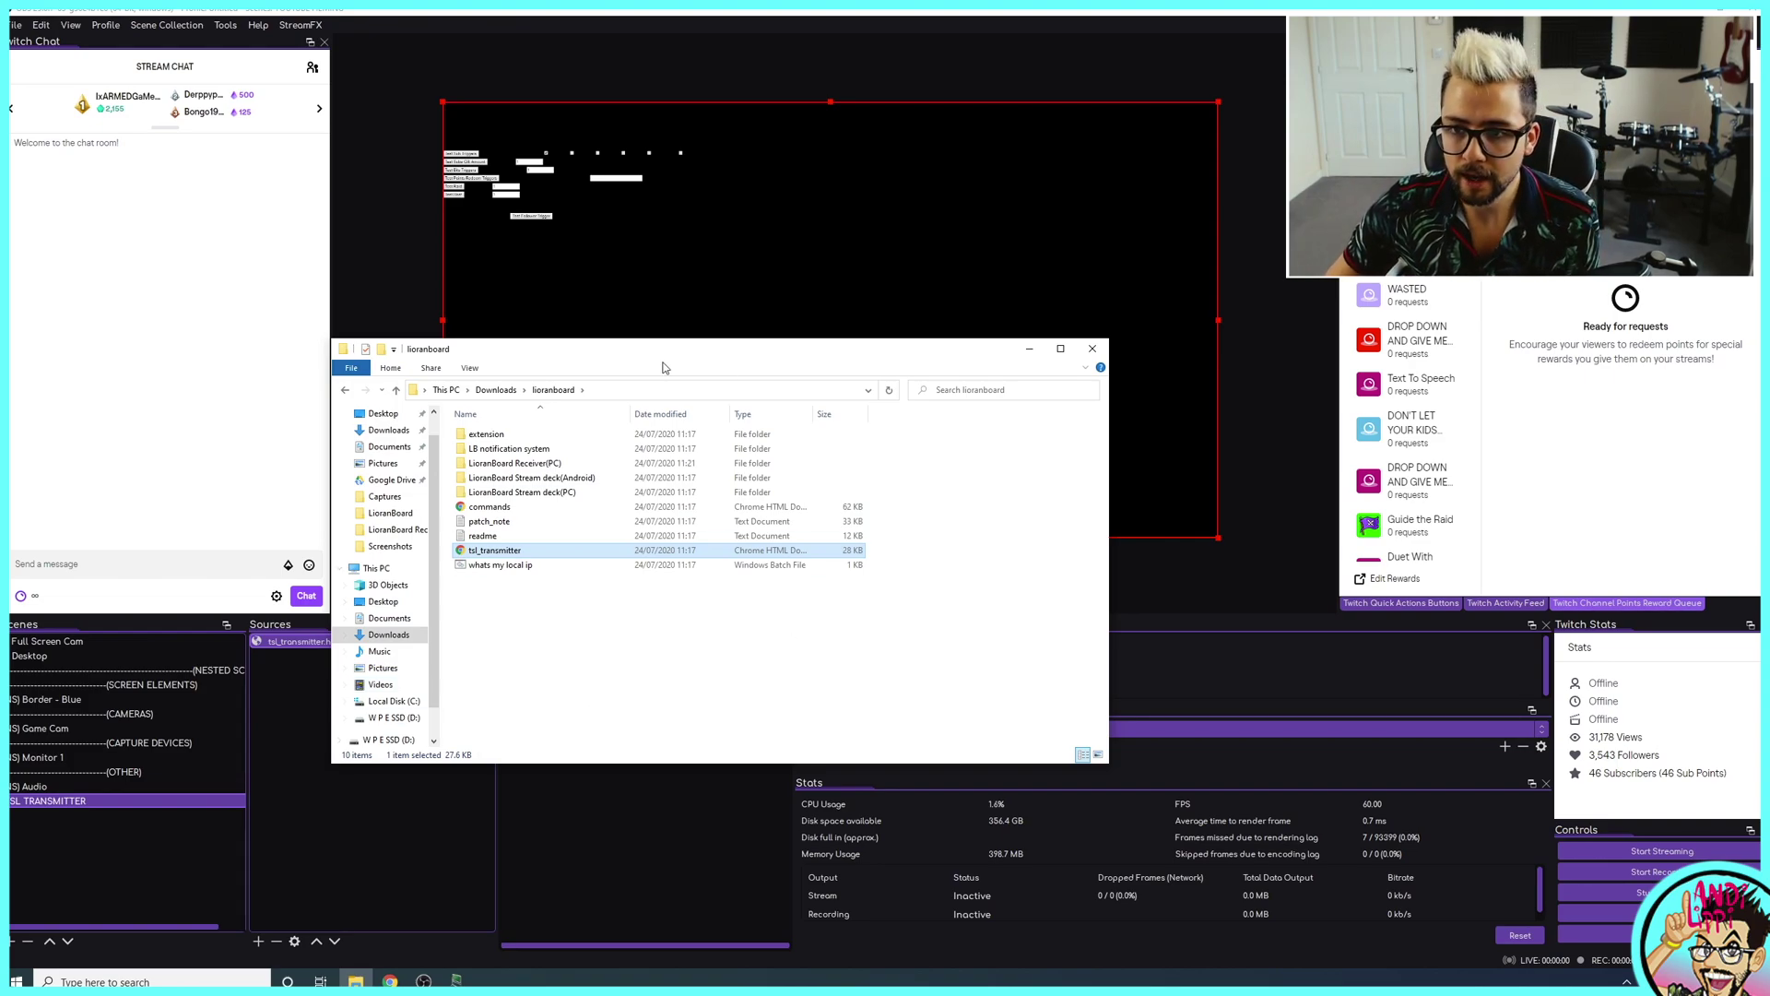
pyautogui.click(632, 258)
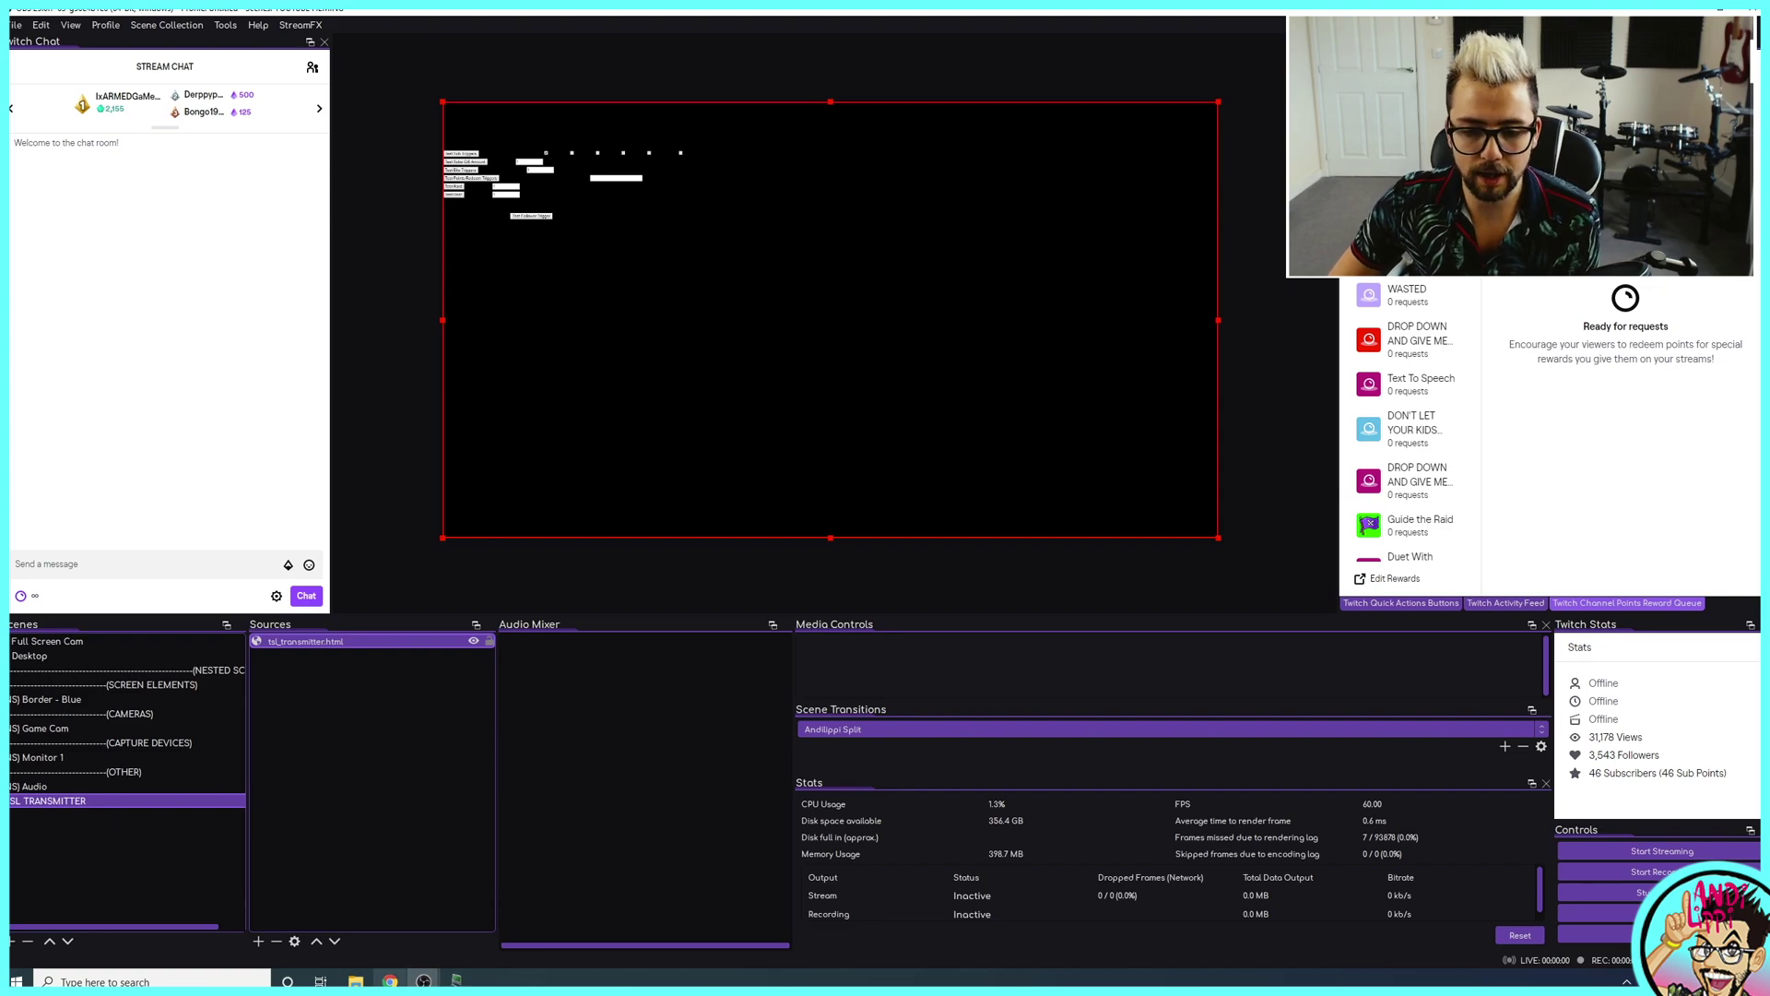
# - Open tsl_transmitter from the lioranboard folder in the browser, view the Lioranboard TLS hub page, and close it
pyautogui.click(390, 981)
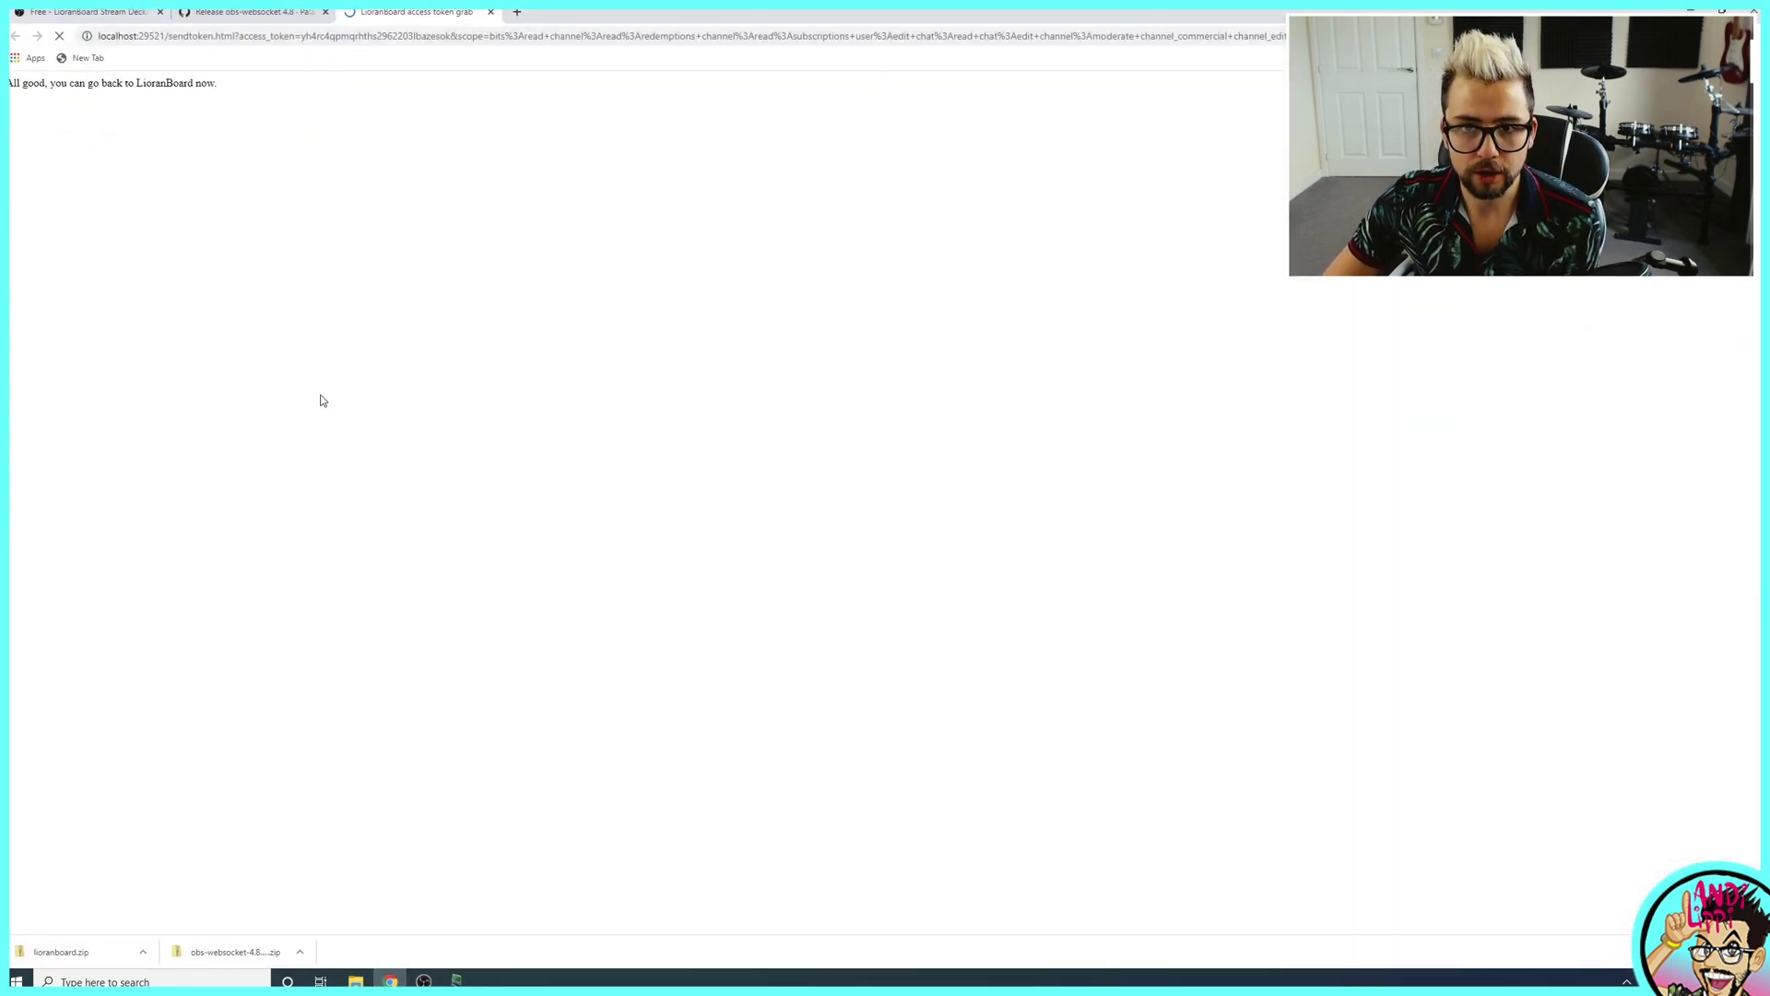
pyautogui.hotkey('alt', 'Tab')
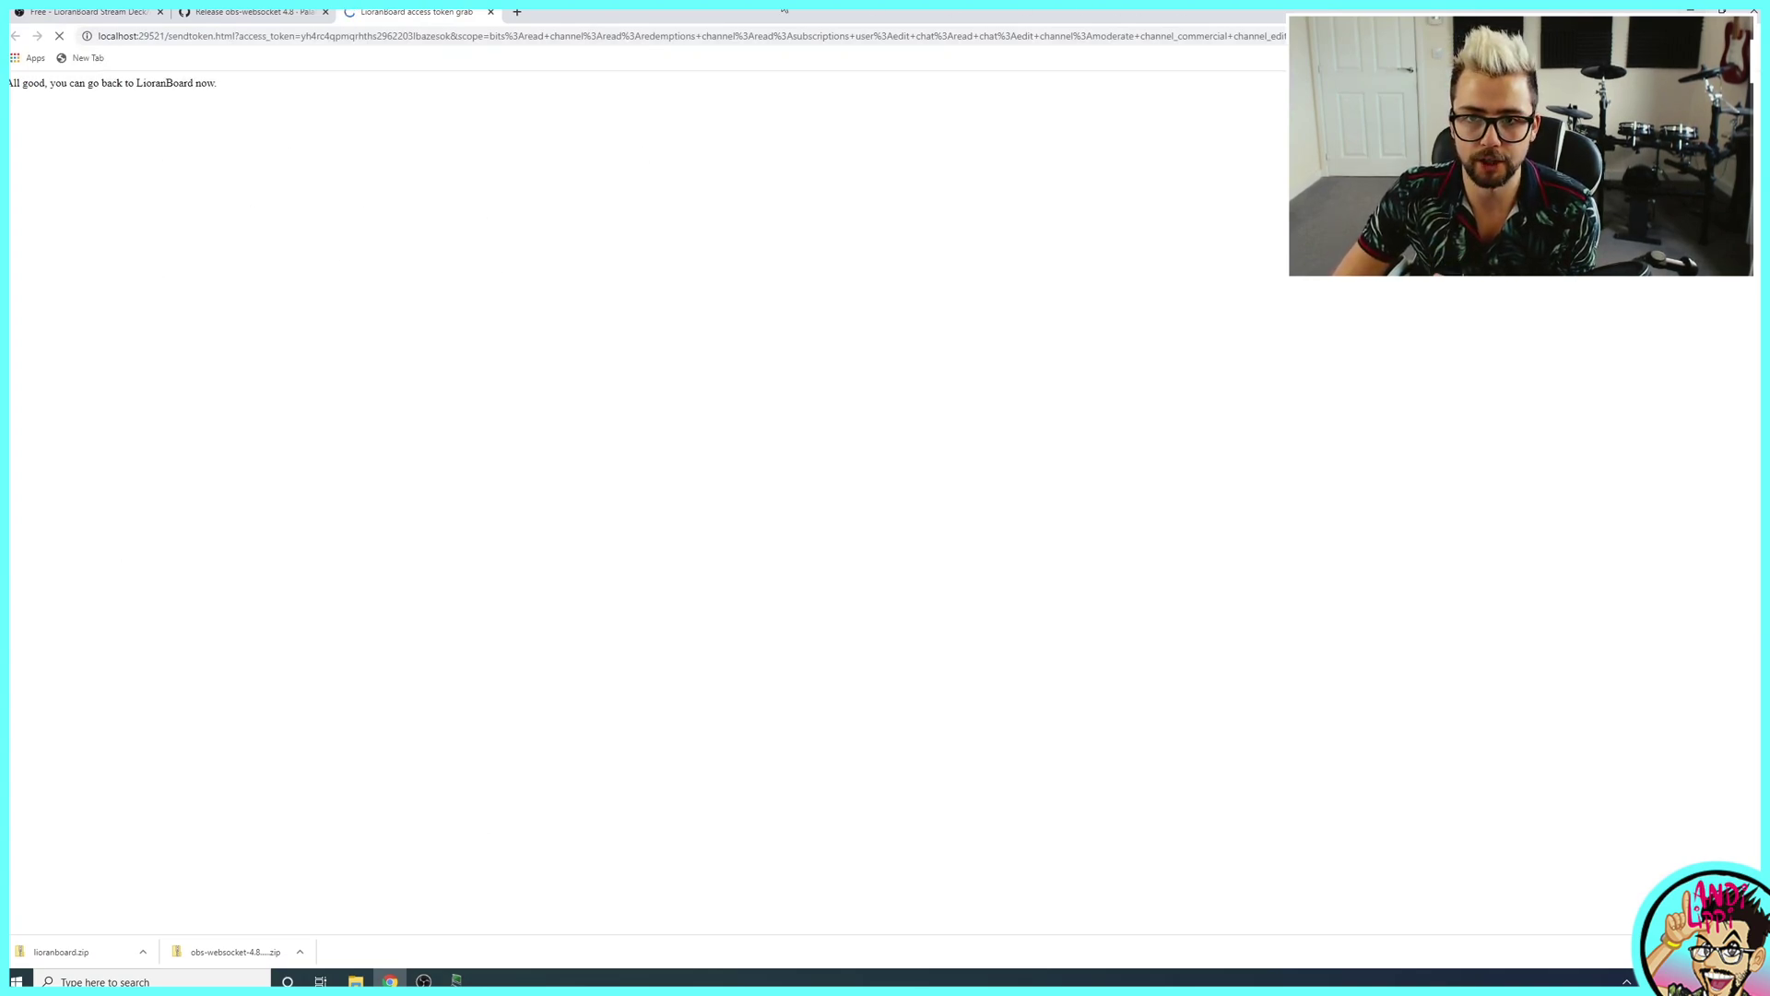
pyautogui.hotkey('alt', 'Tab')
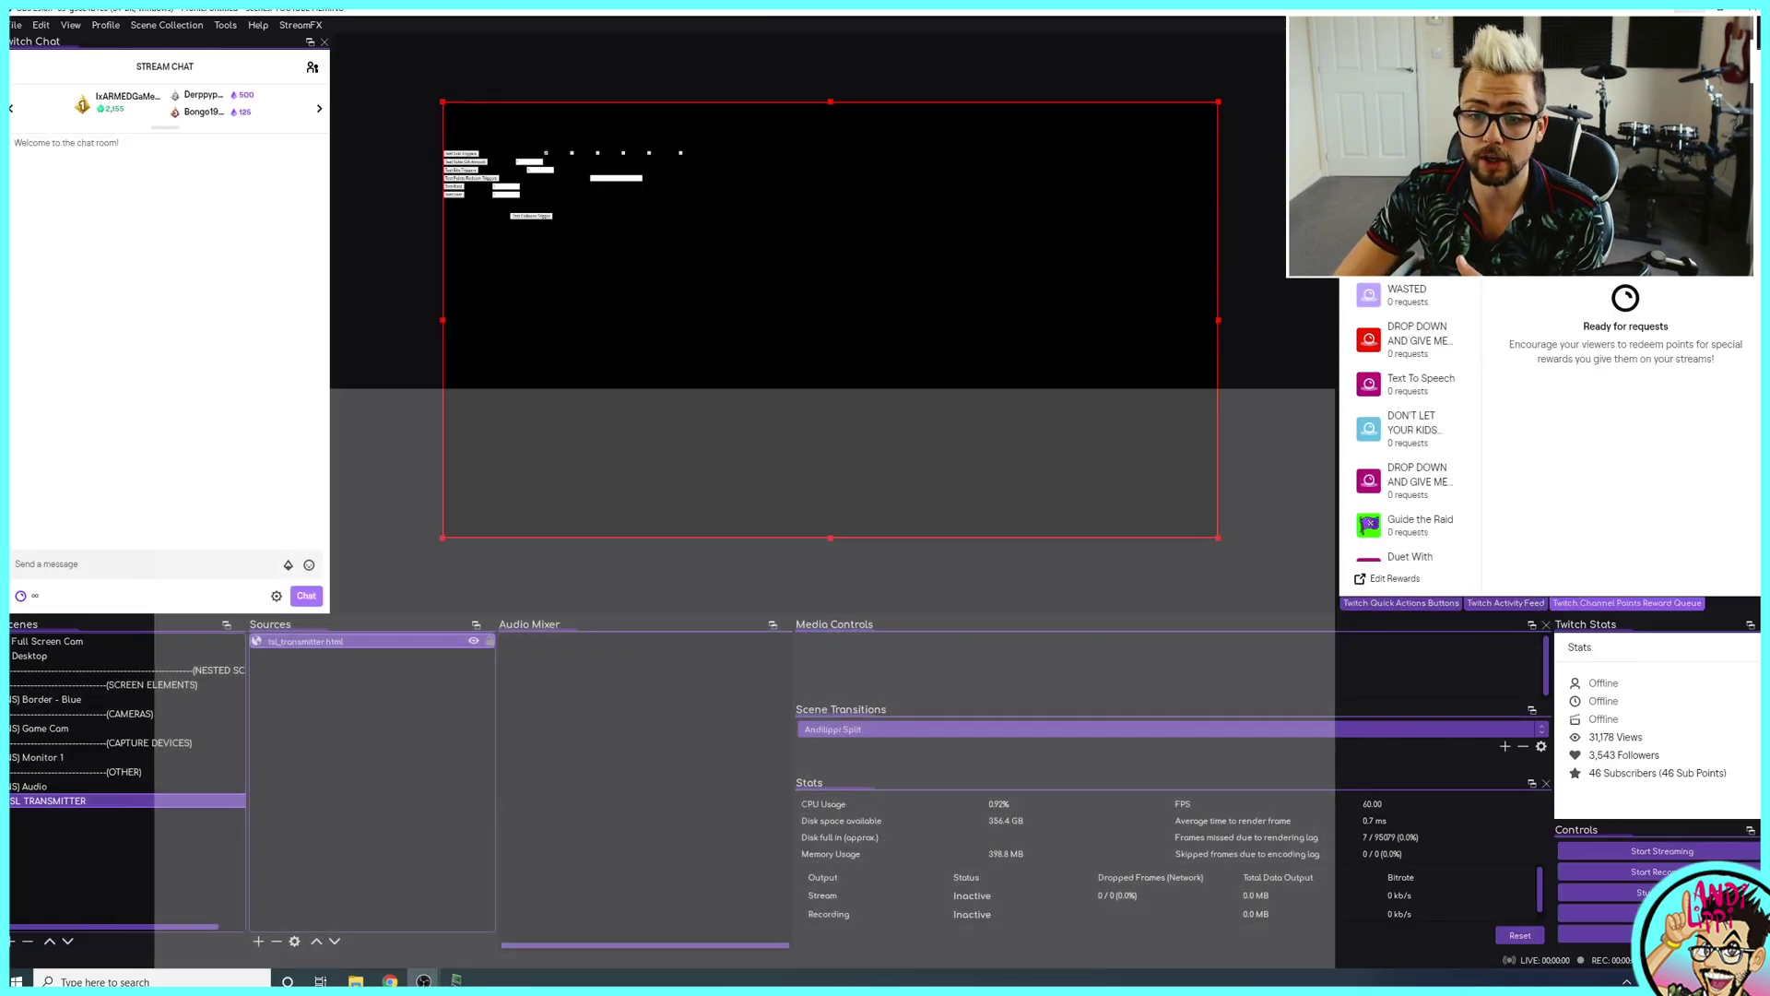
pyautogui.hotkey('alt', 'Tab')
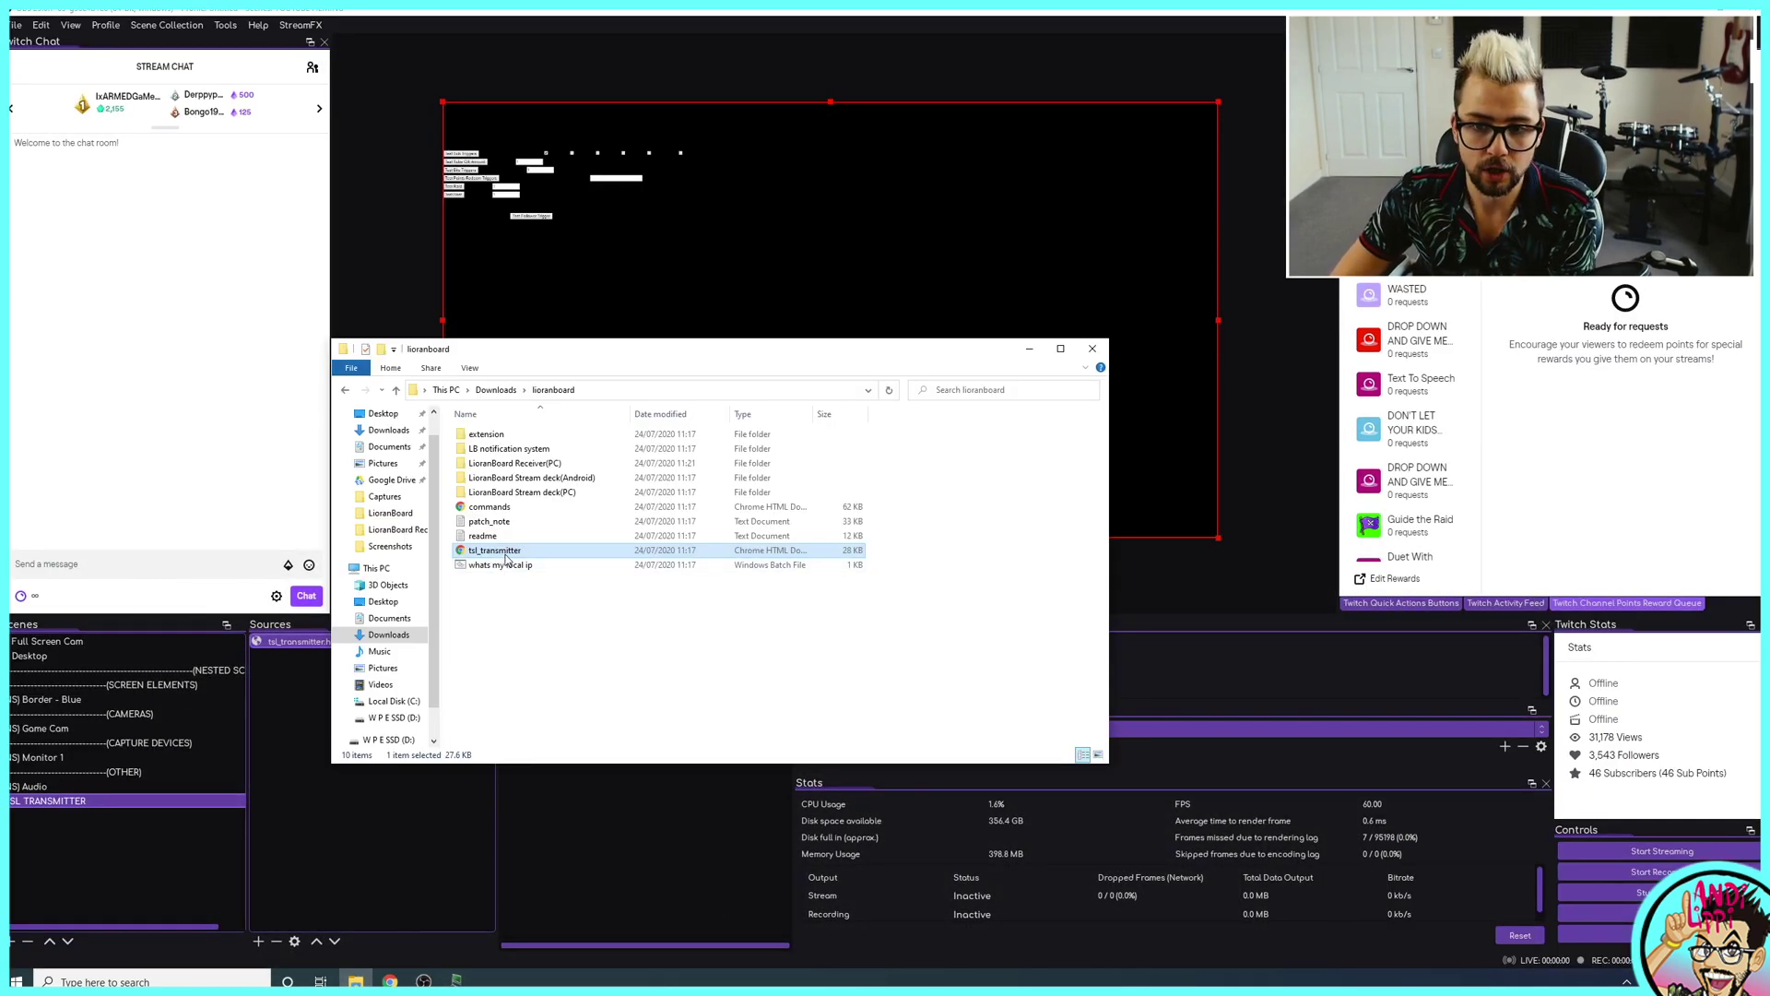
pyautogui.doubleClick(493, 564)
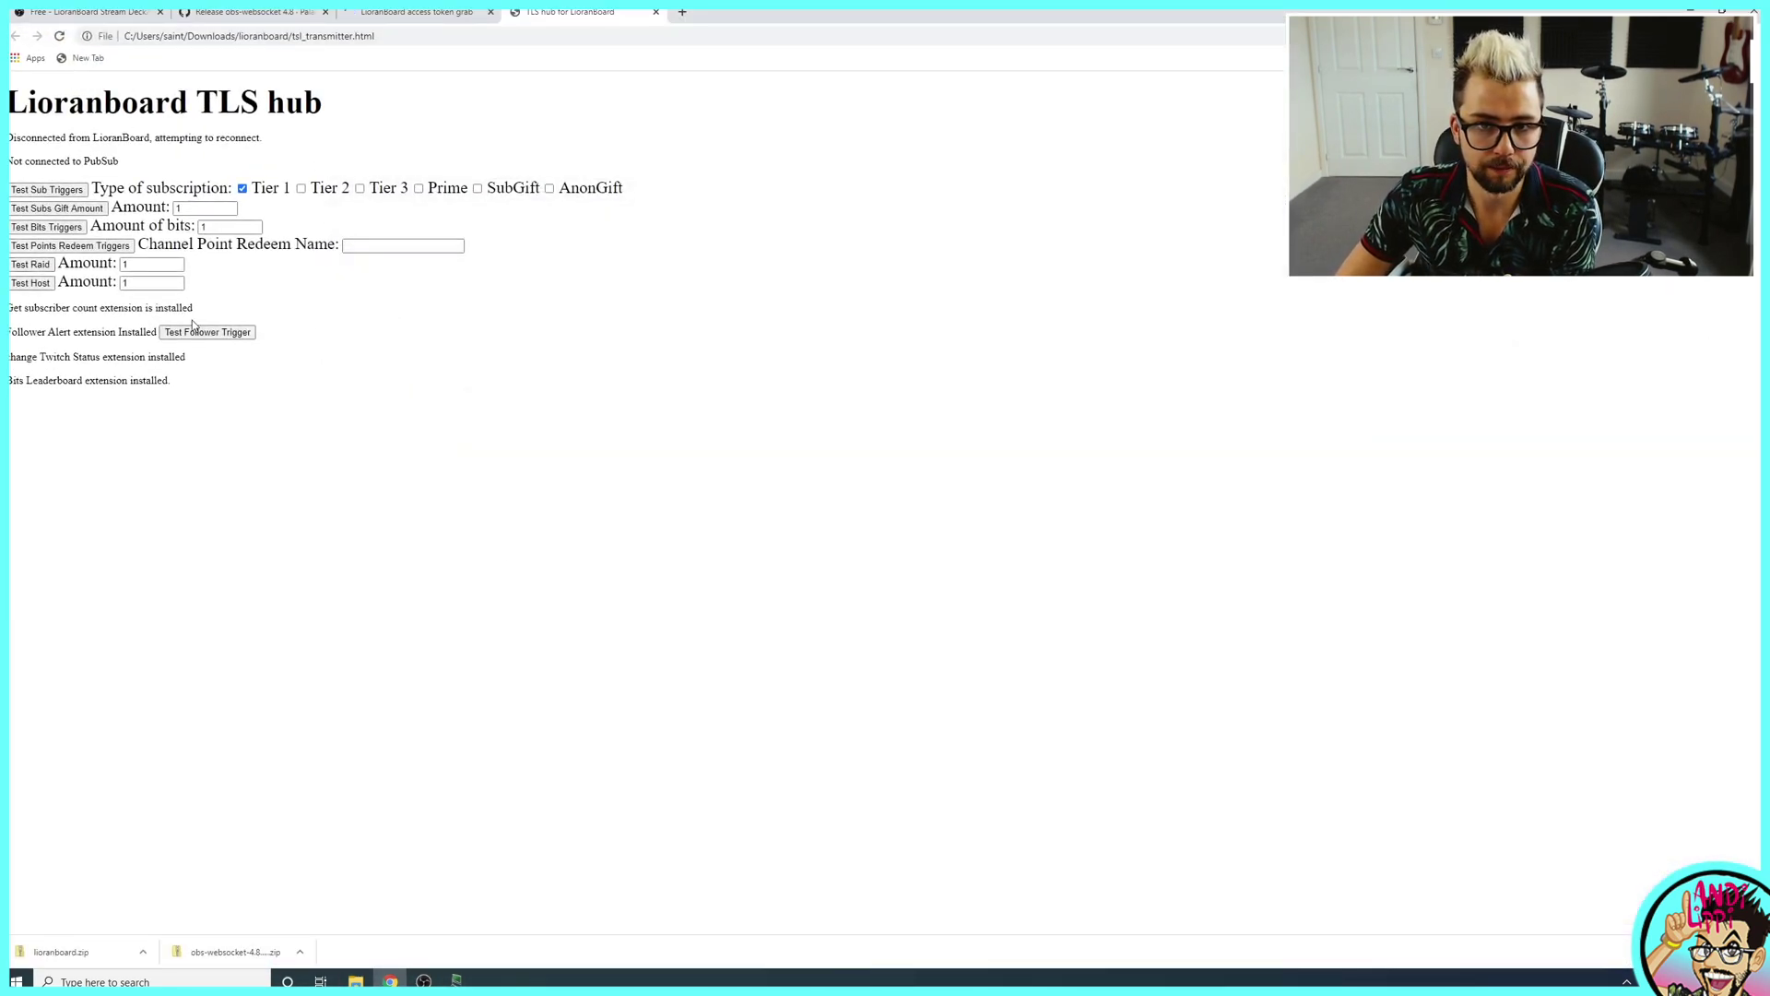
pyautogui.click(656, 12)
pyautogui.hotkey('alt', 'Tab')
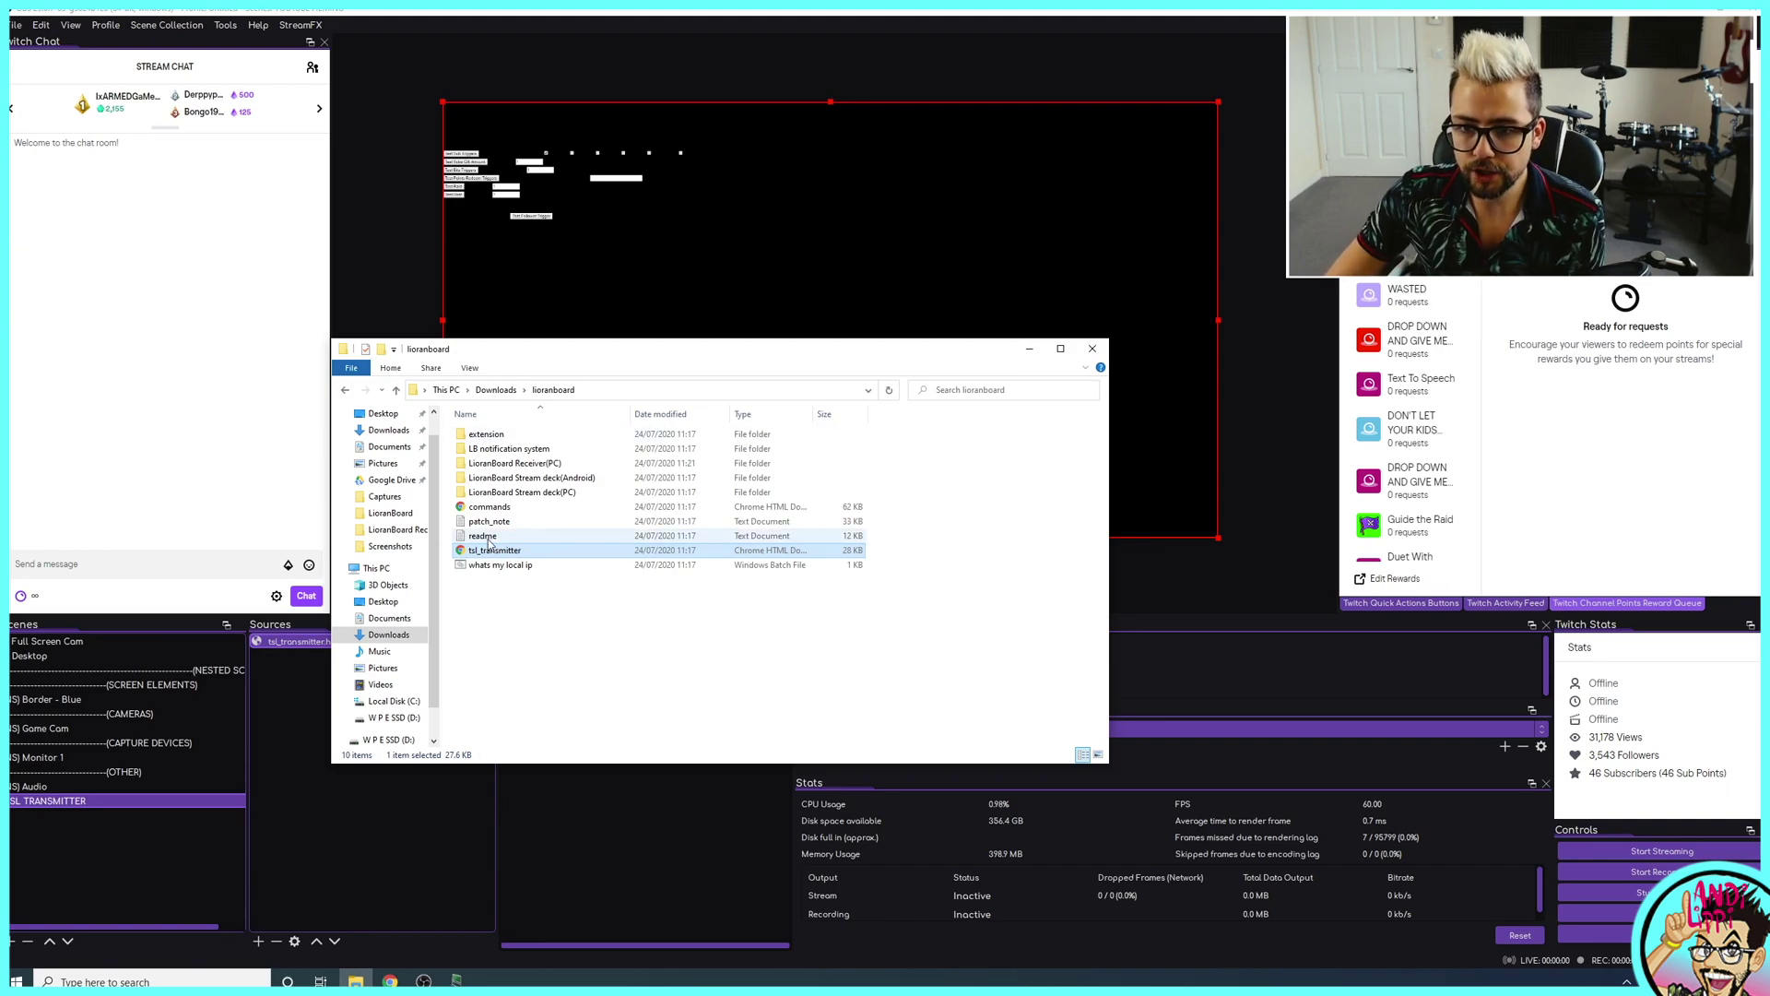
# - Switch to LioranBoard Receiver and connect it to Twitch
pyautogui.click(456, 981)
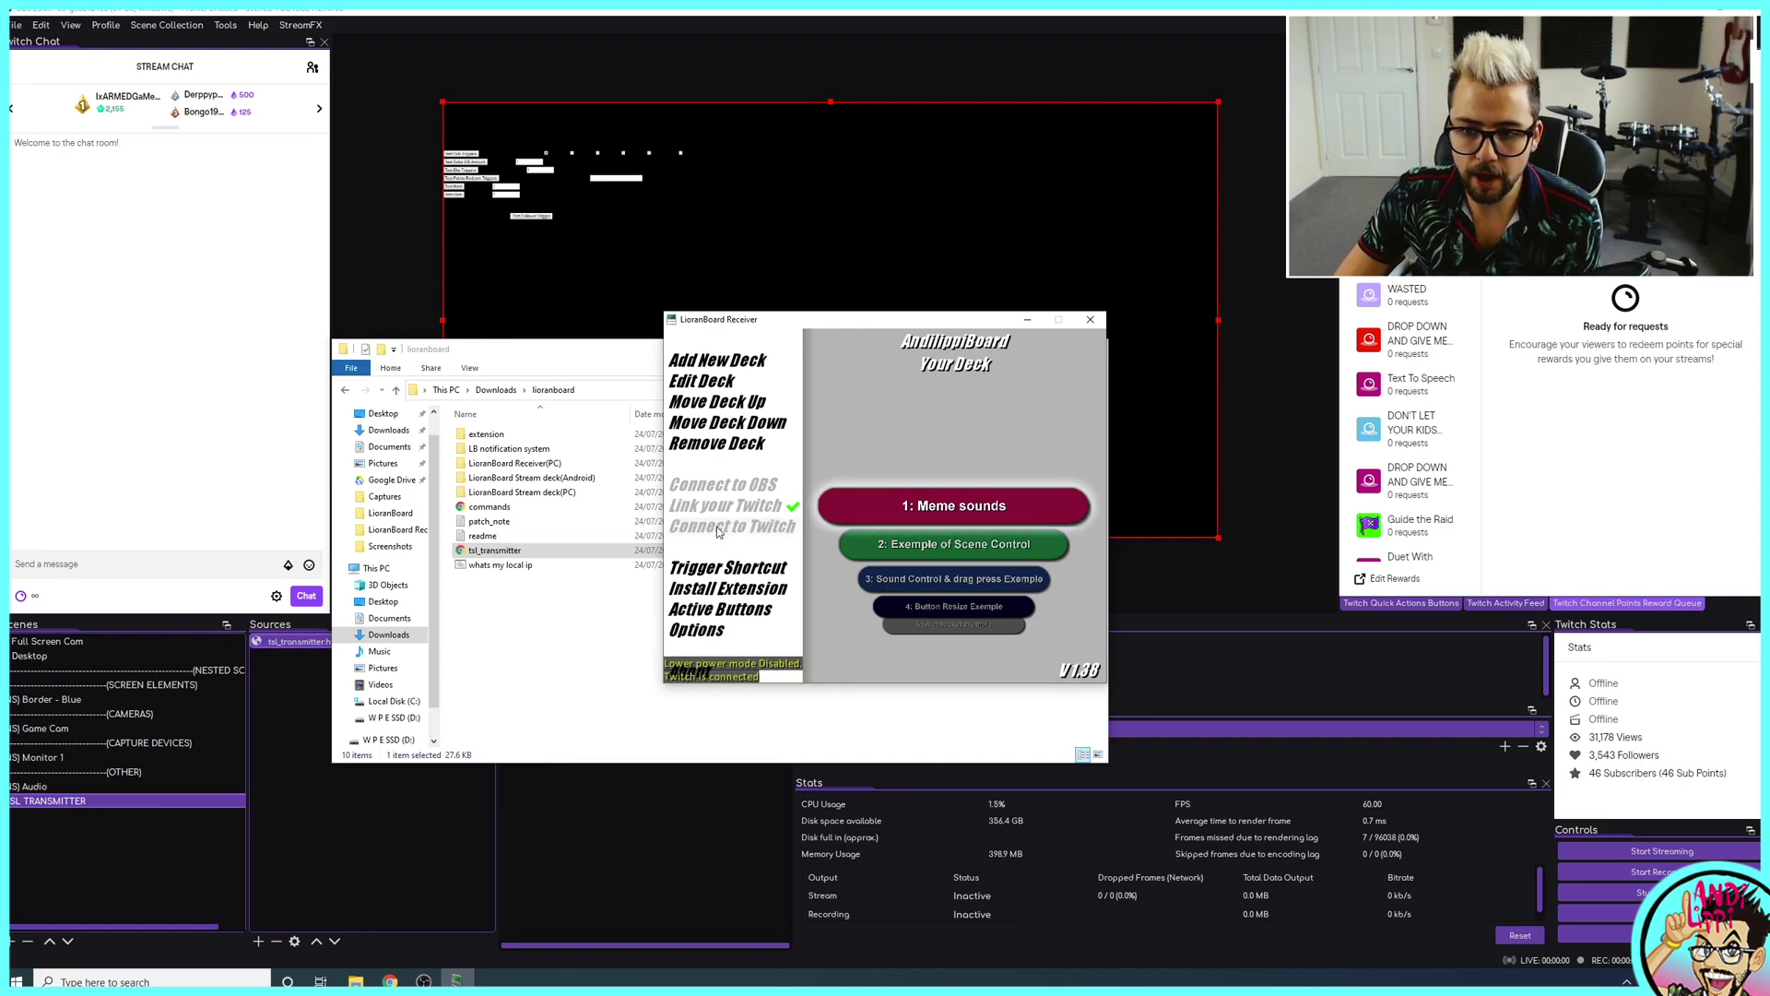
pyautogui.click(718, 528)
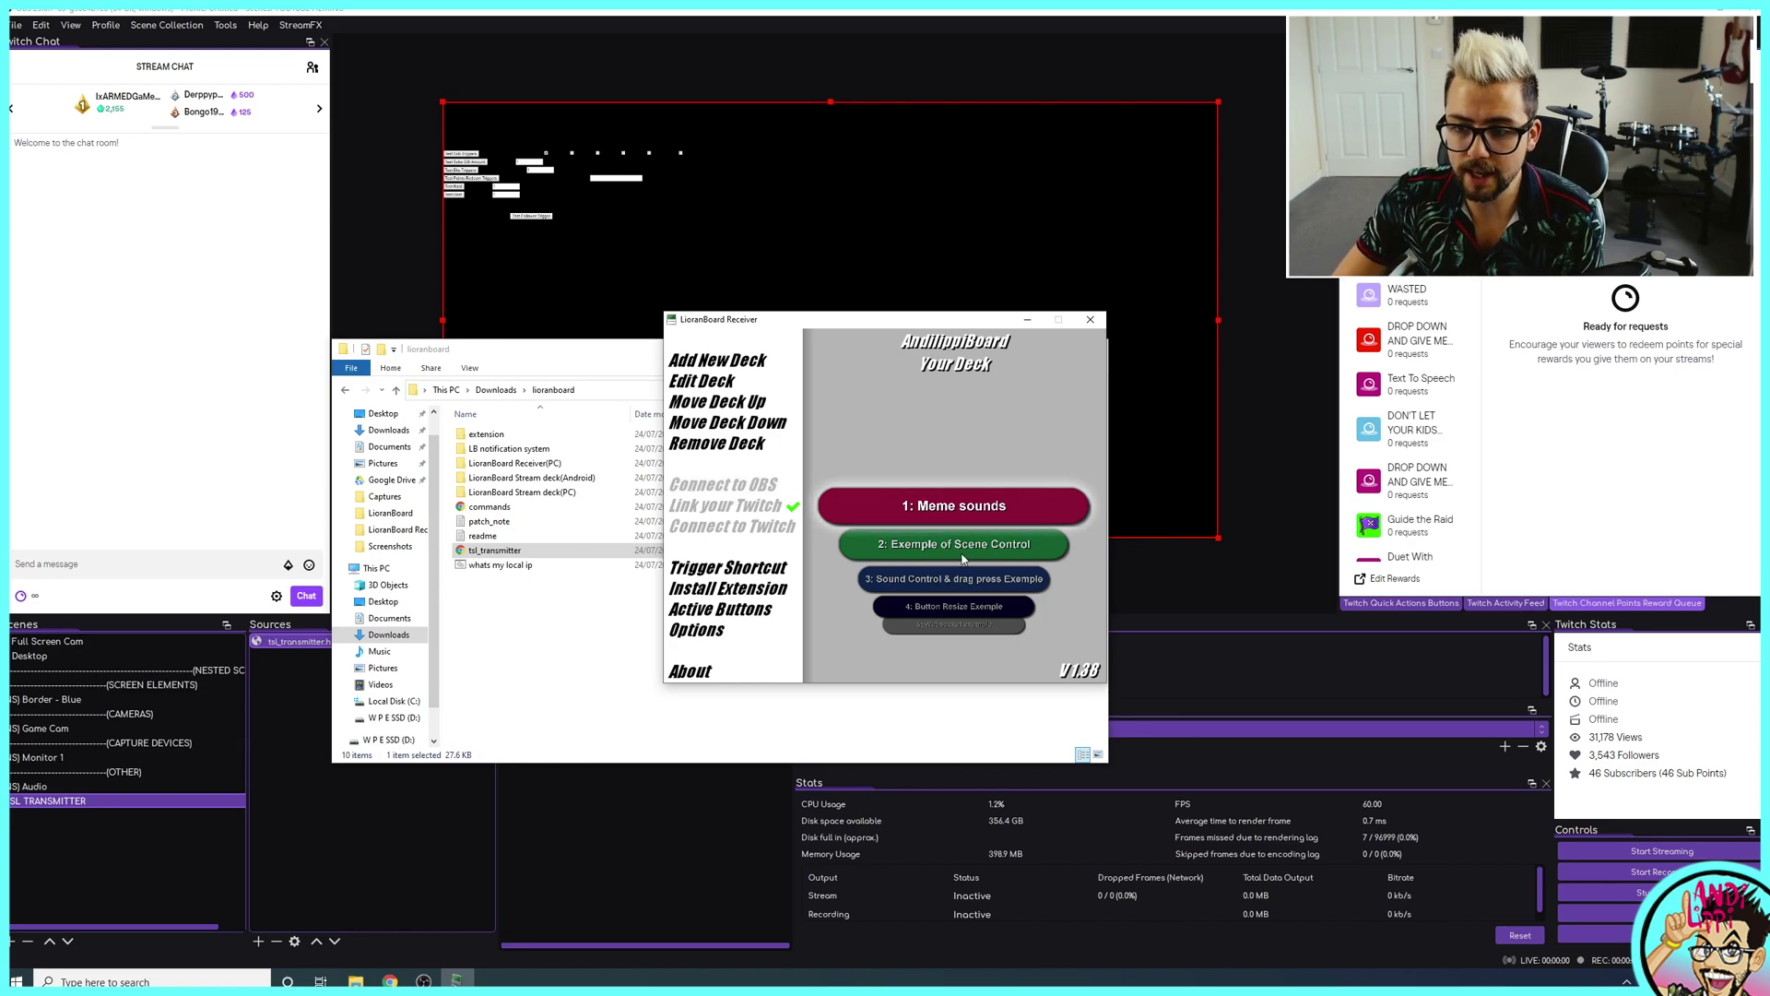
# - Open the Meme sounds deck for editing and examine the options available for the "Deja vu!" button
pyautogui.click(966, 507)
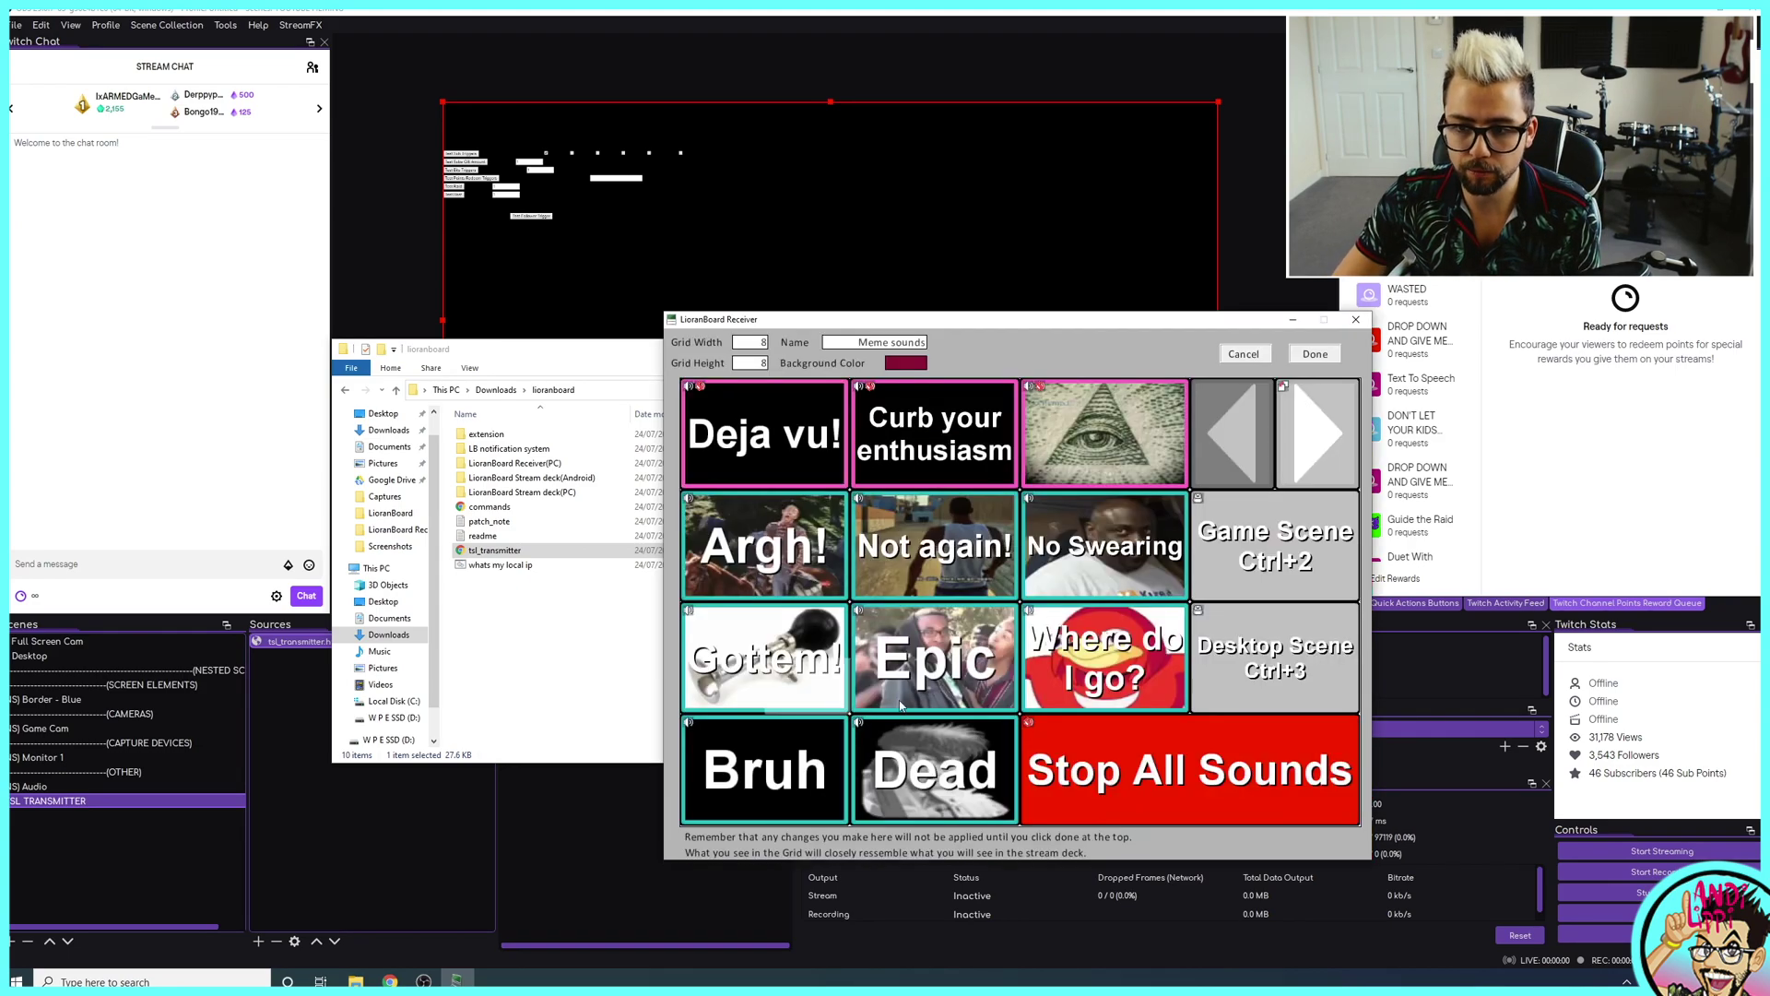
pyautogui.rightClick(753, 419)
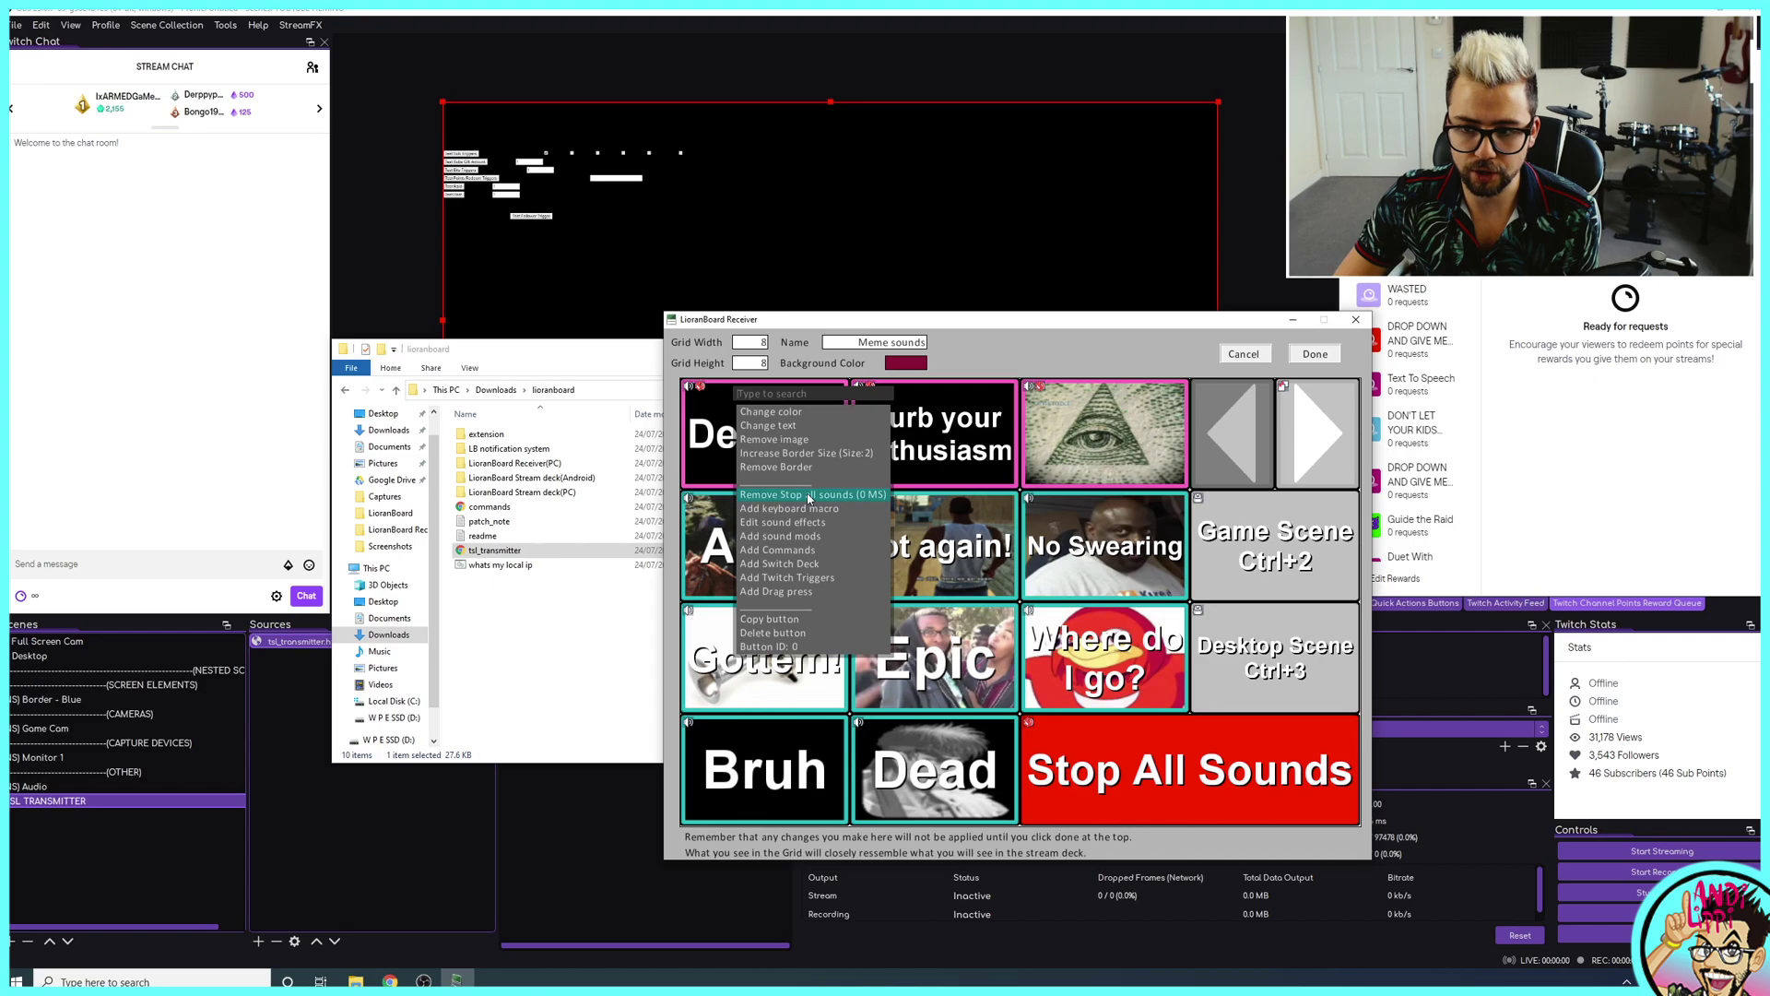
pyautogui.click(1168, 632)
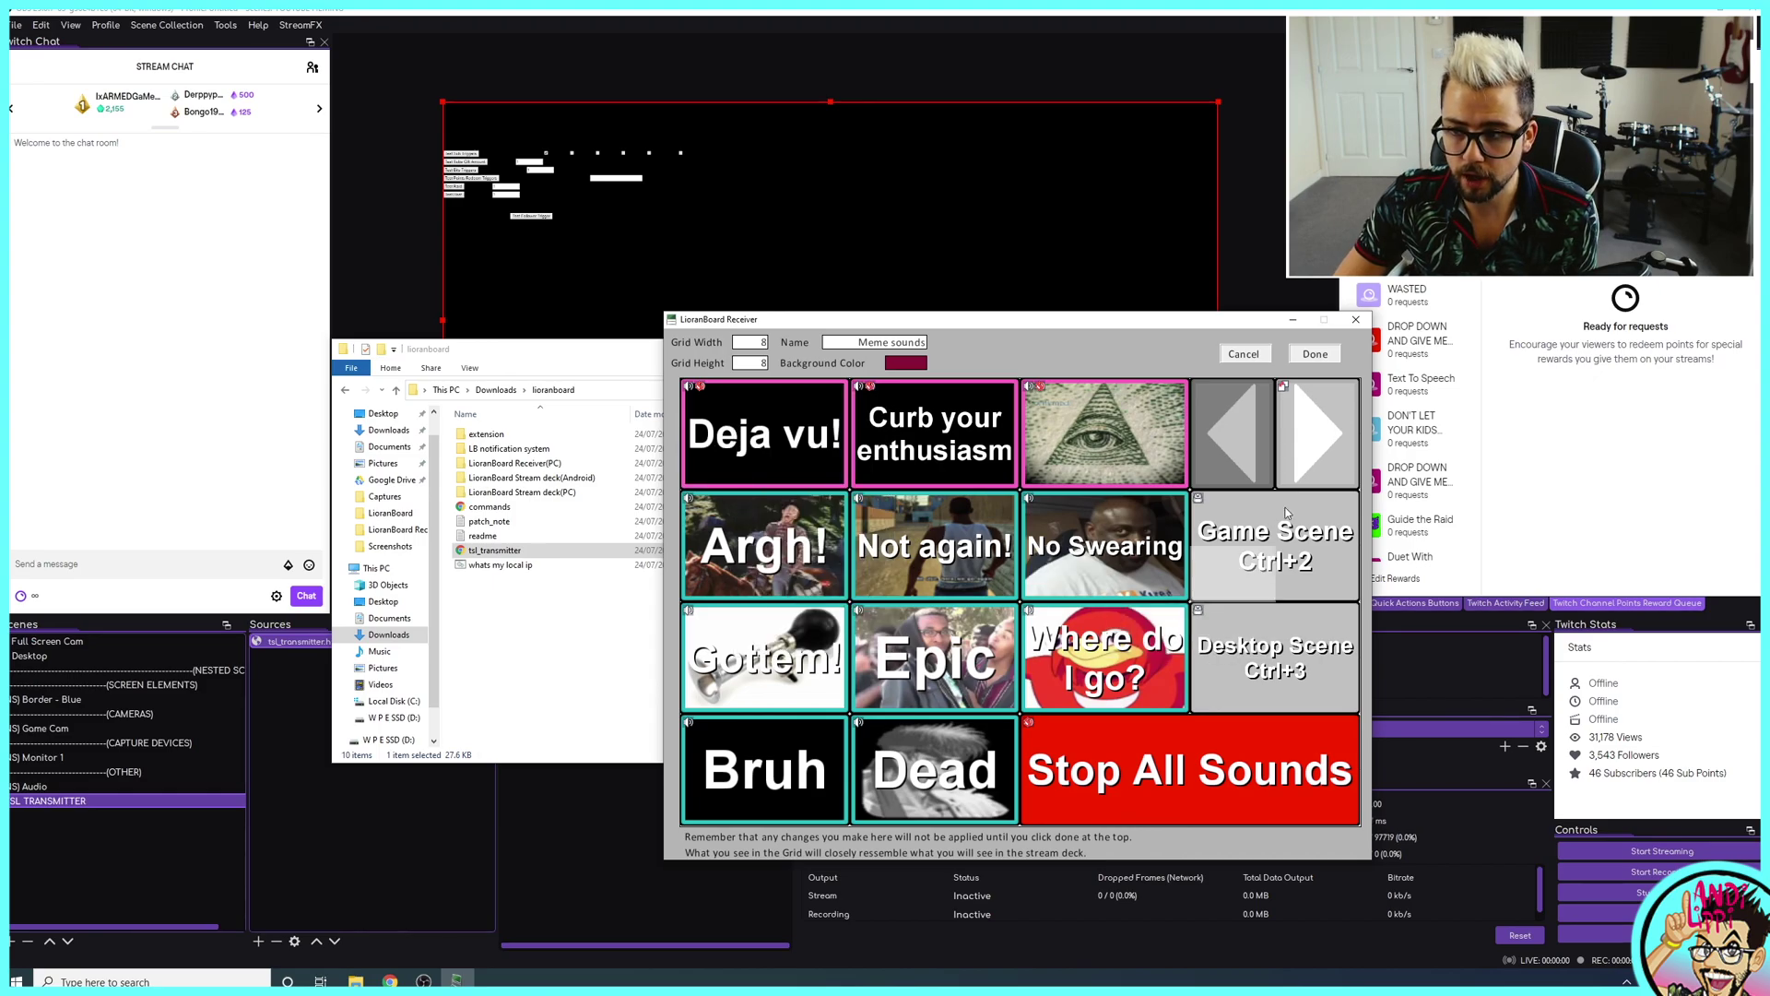
# - View the keyboard macro of the "Game Scene Ctrl+2" button in the Meme sounds deck and close the deck
pyautogui.rightClick(1224, 530)
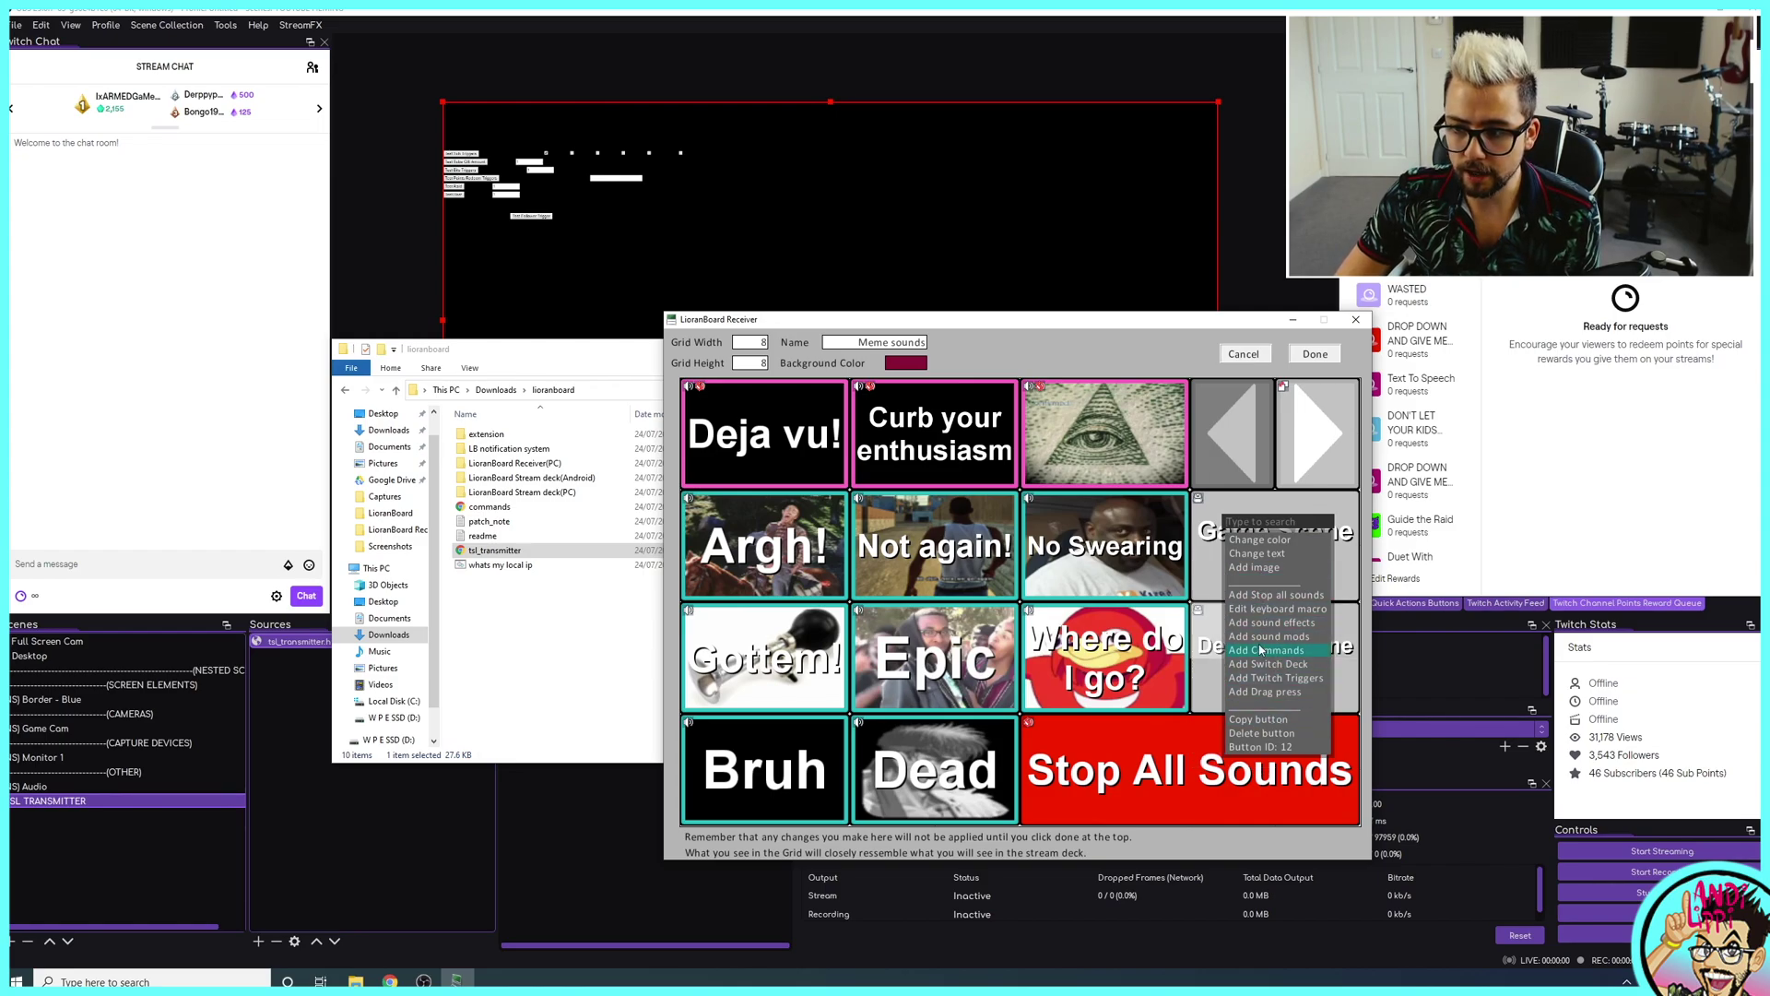
pyautogui.click(1261, 610)
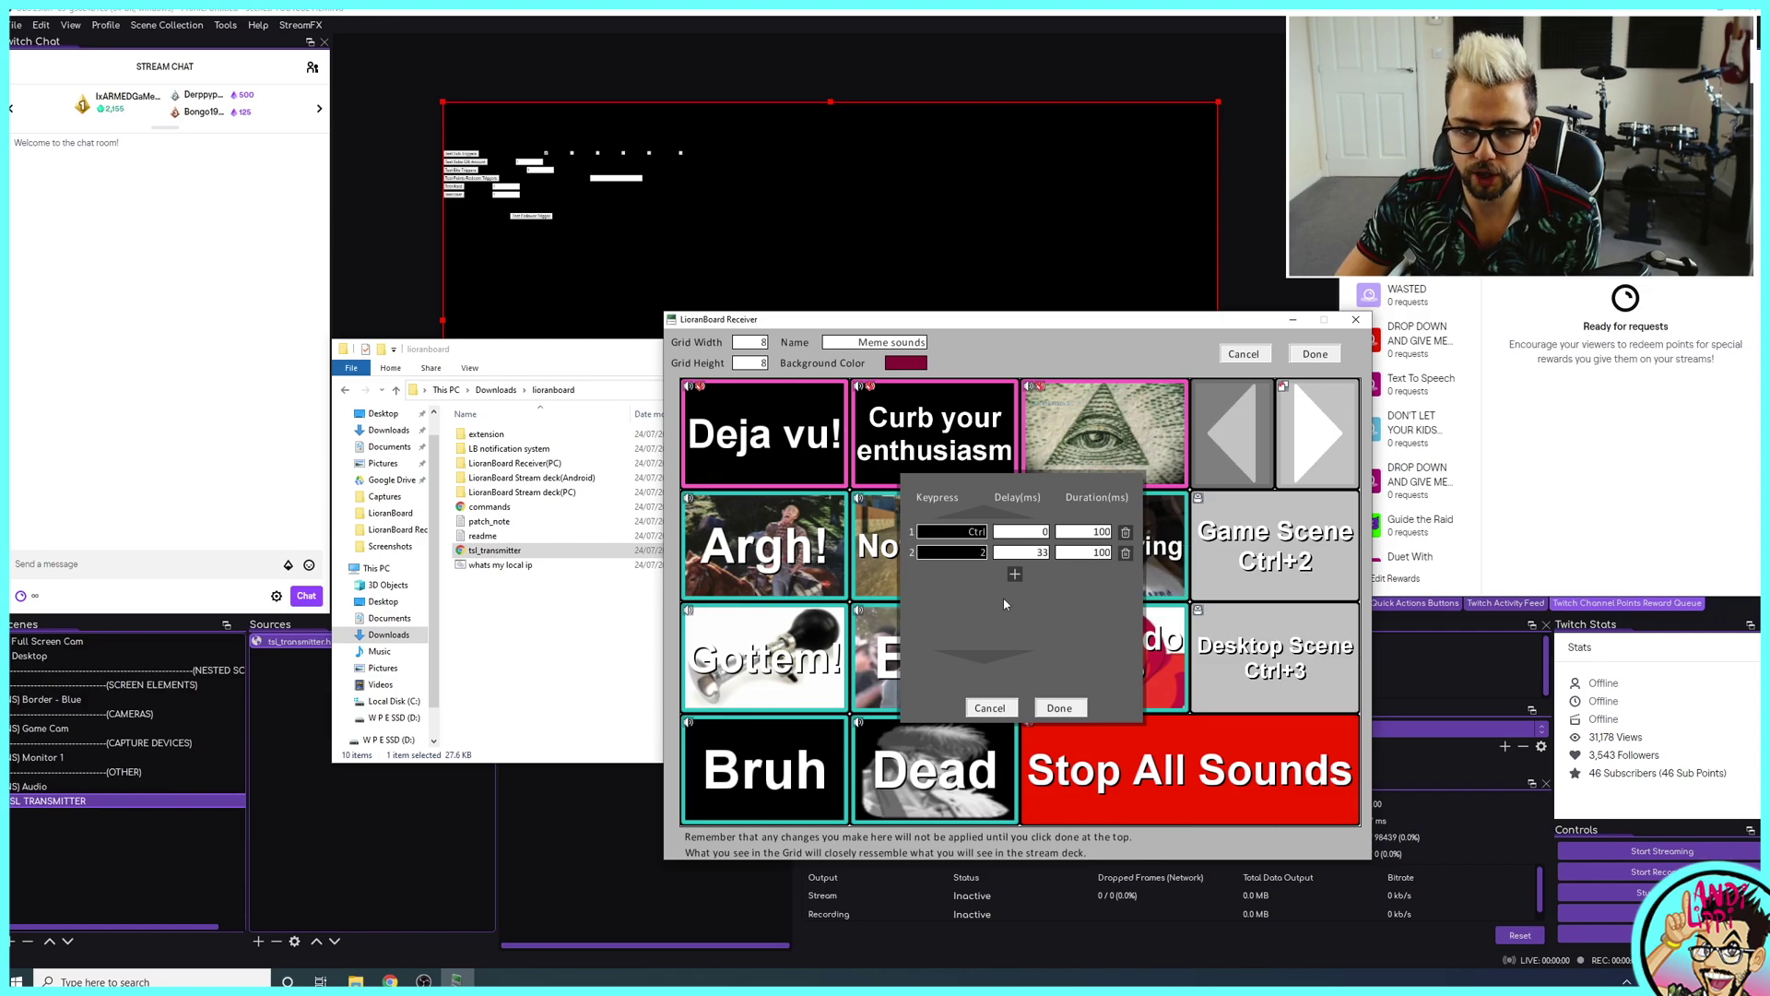
pyautogui.click(1060, 708)
pyautogui.click(1314, 356)
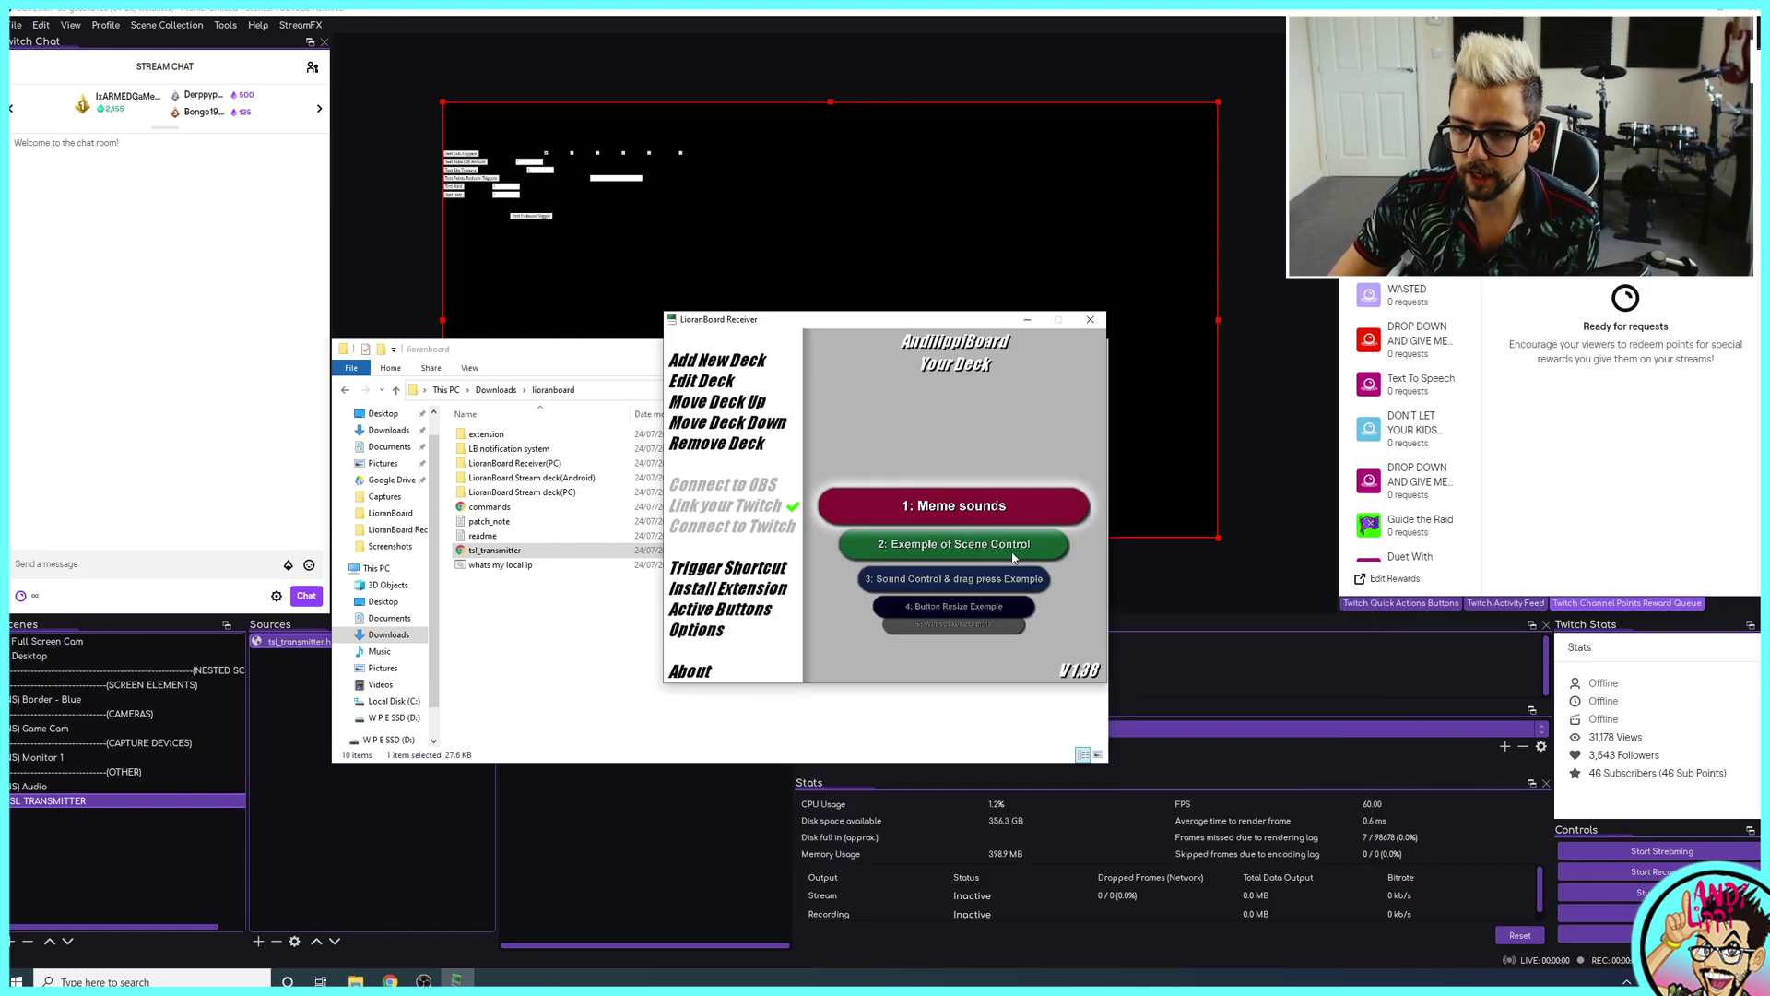
# - Open the Exemple of Scene Control deck, examine the options available for the "Mute Mic Ctrl+M" button, and close the deck
pyautogui.click(957, 544)
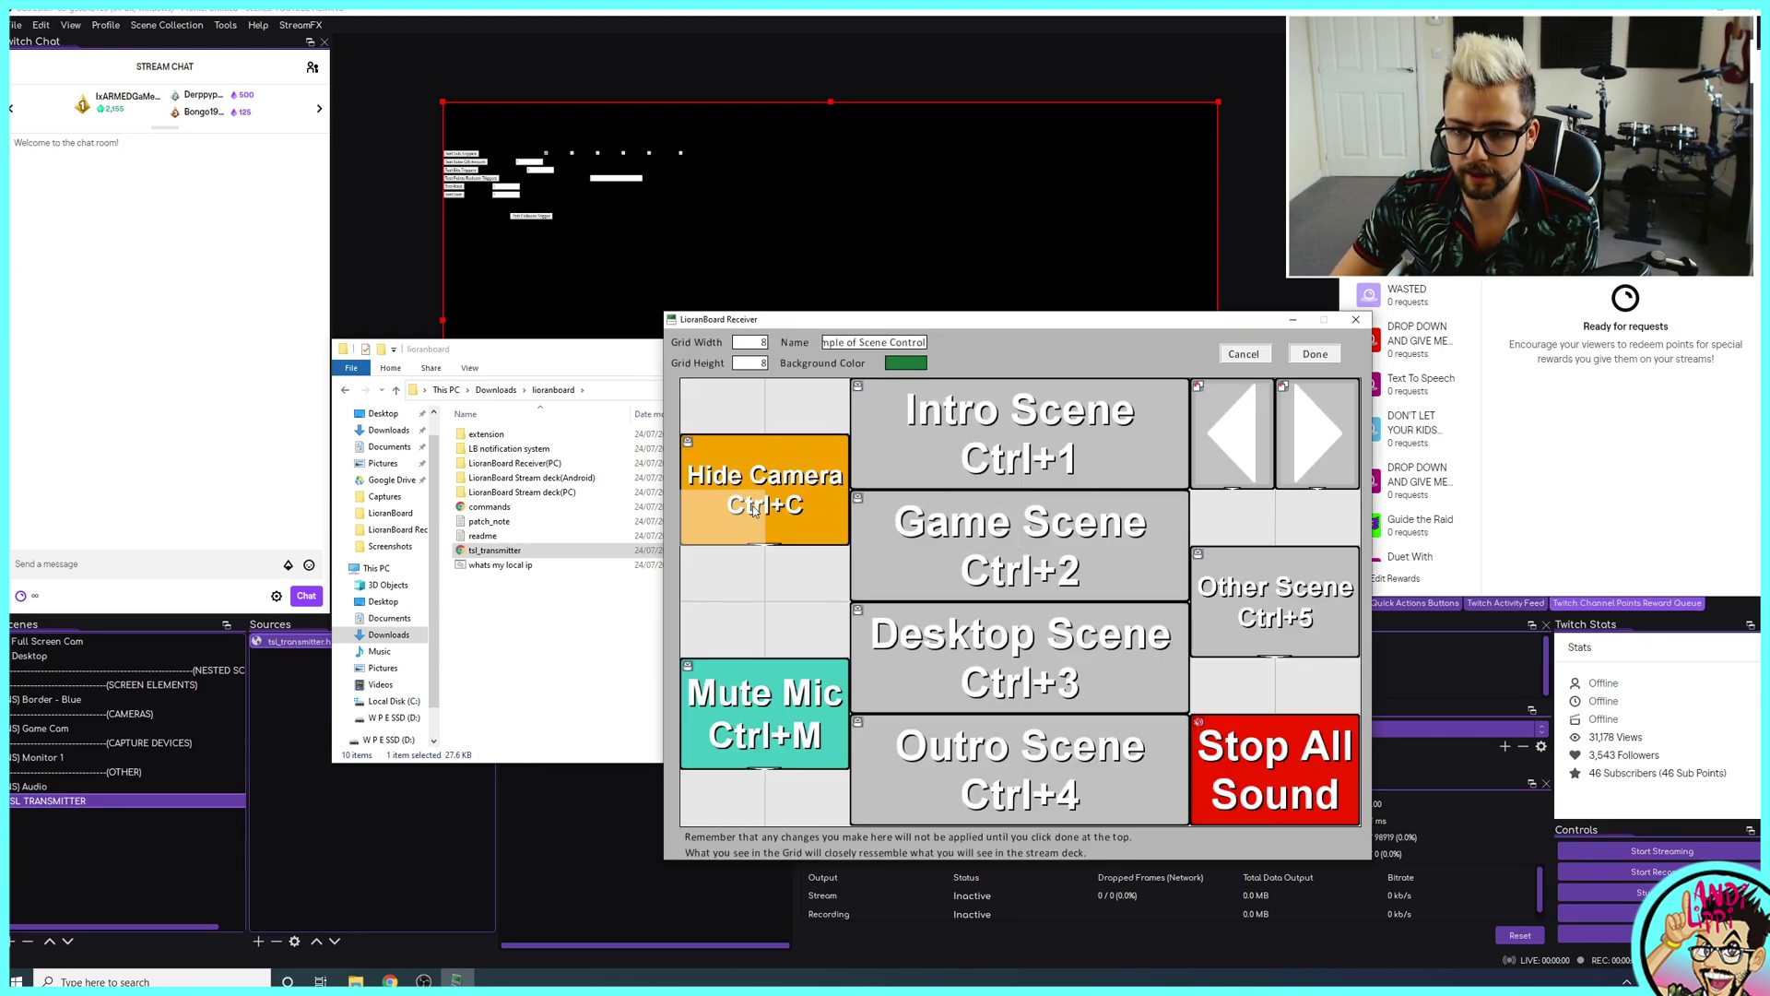
pyautogui.rightClick(775, 724)
pyautogui.click(689, 673)
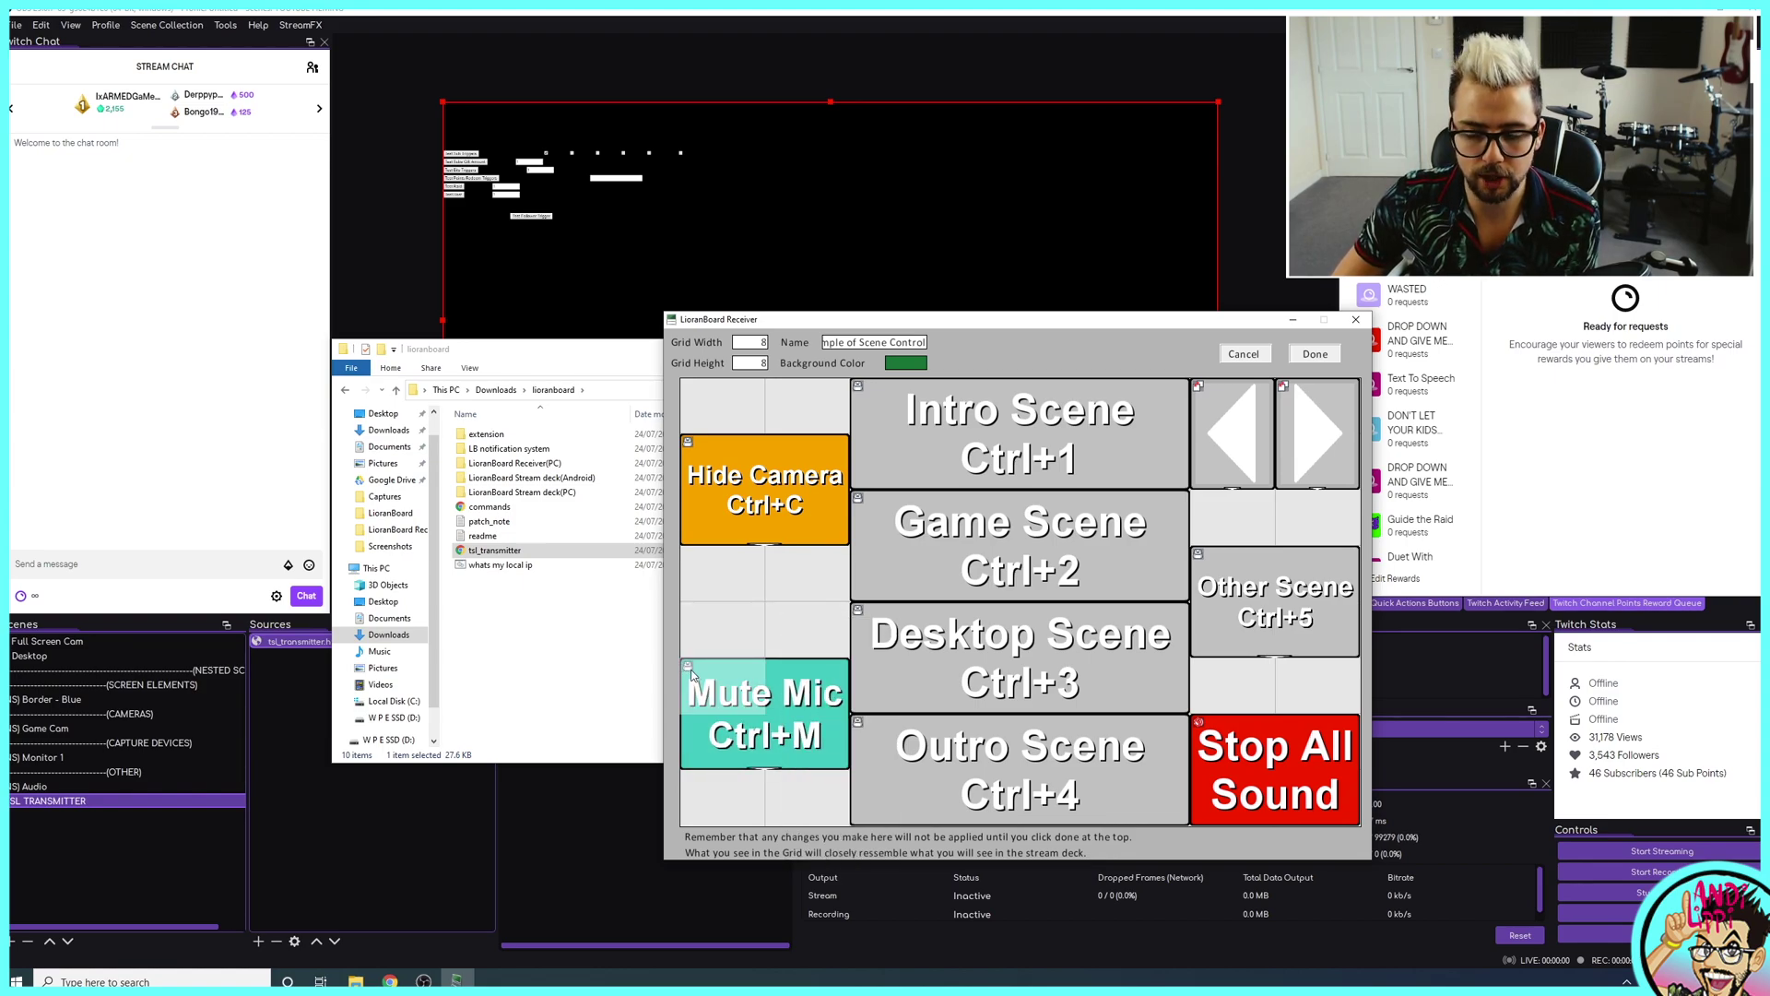
pyautogui.rightClick(691, 674)
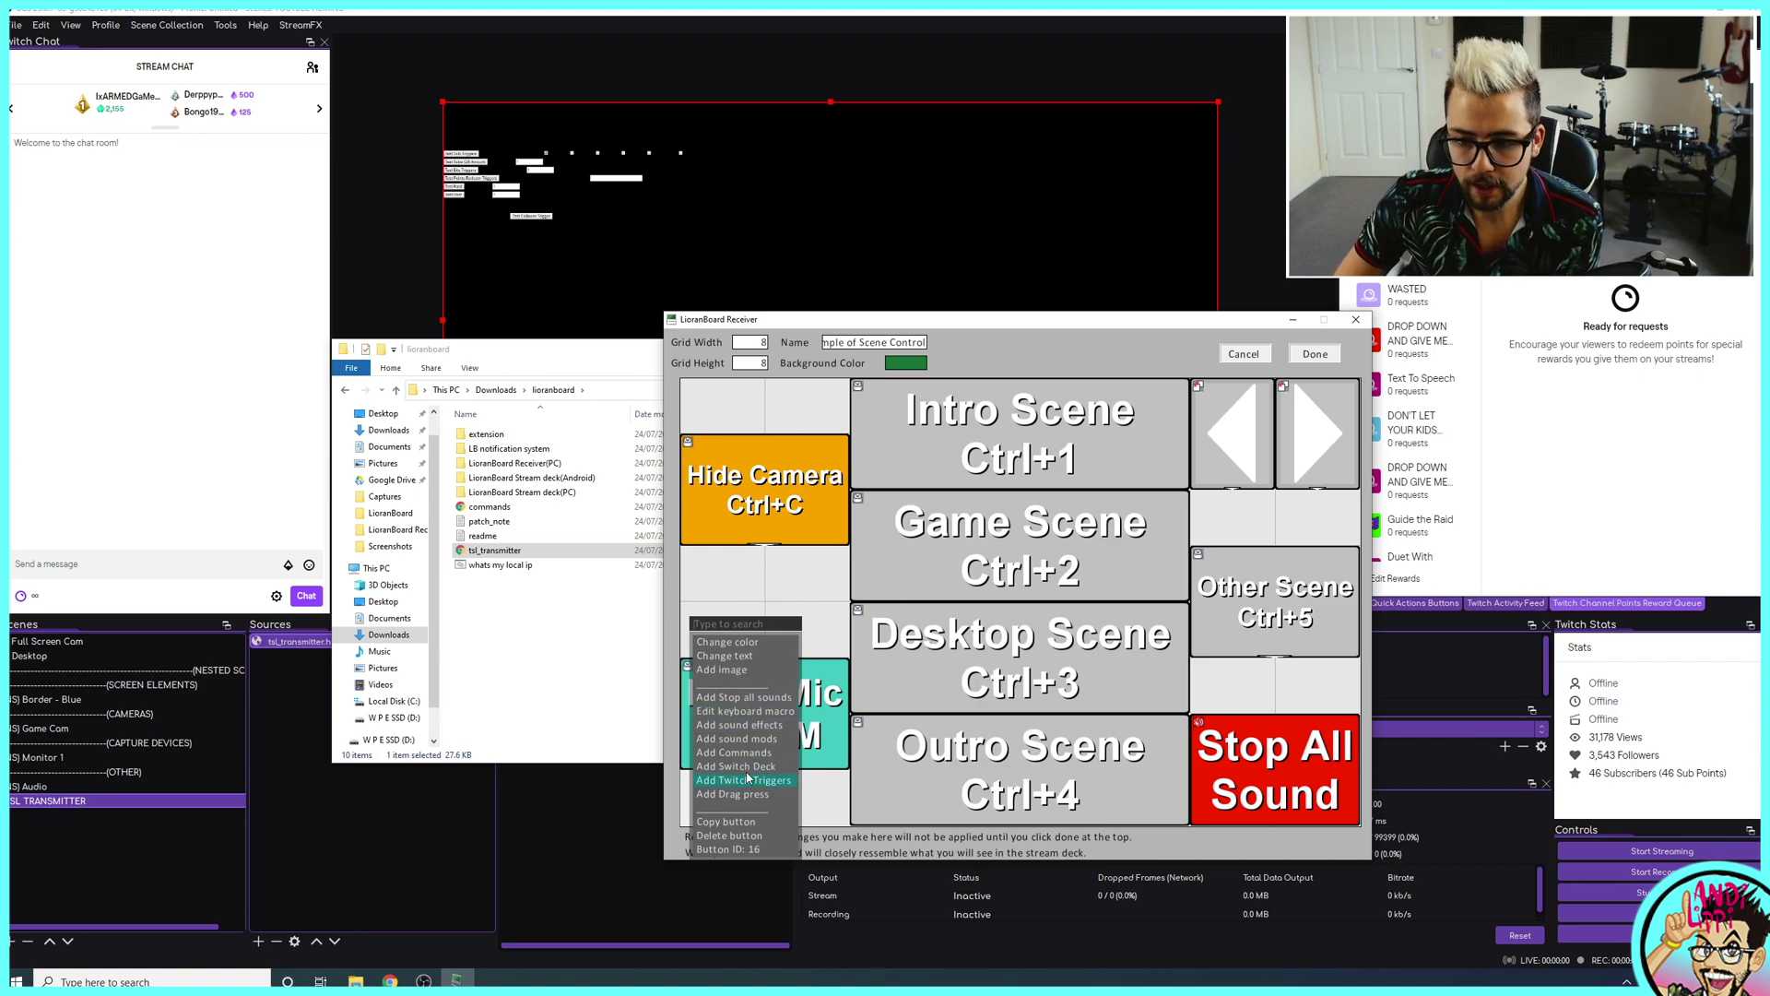
pyautogui.click(811, 658)
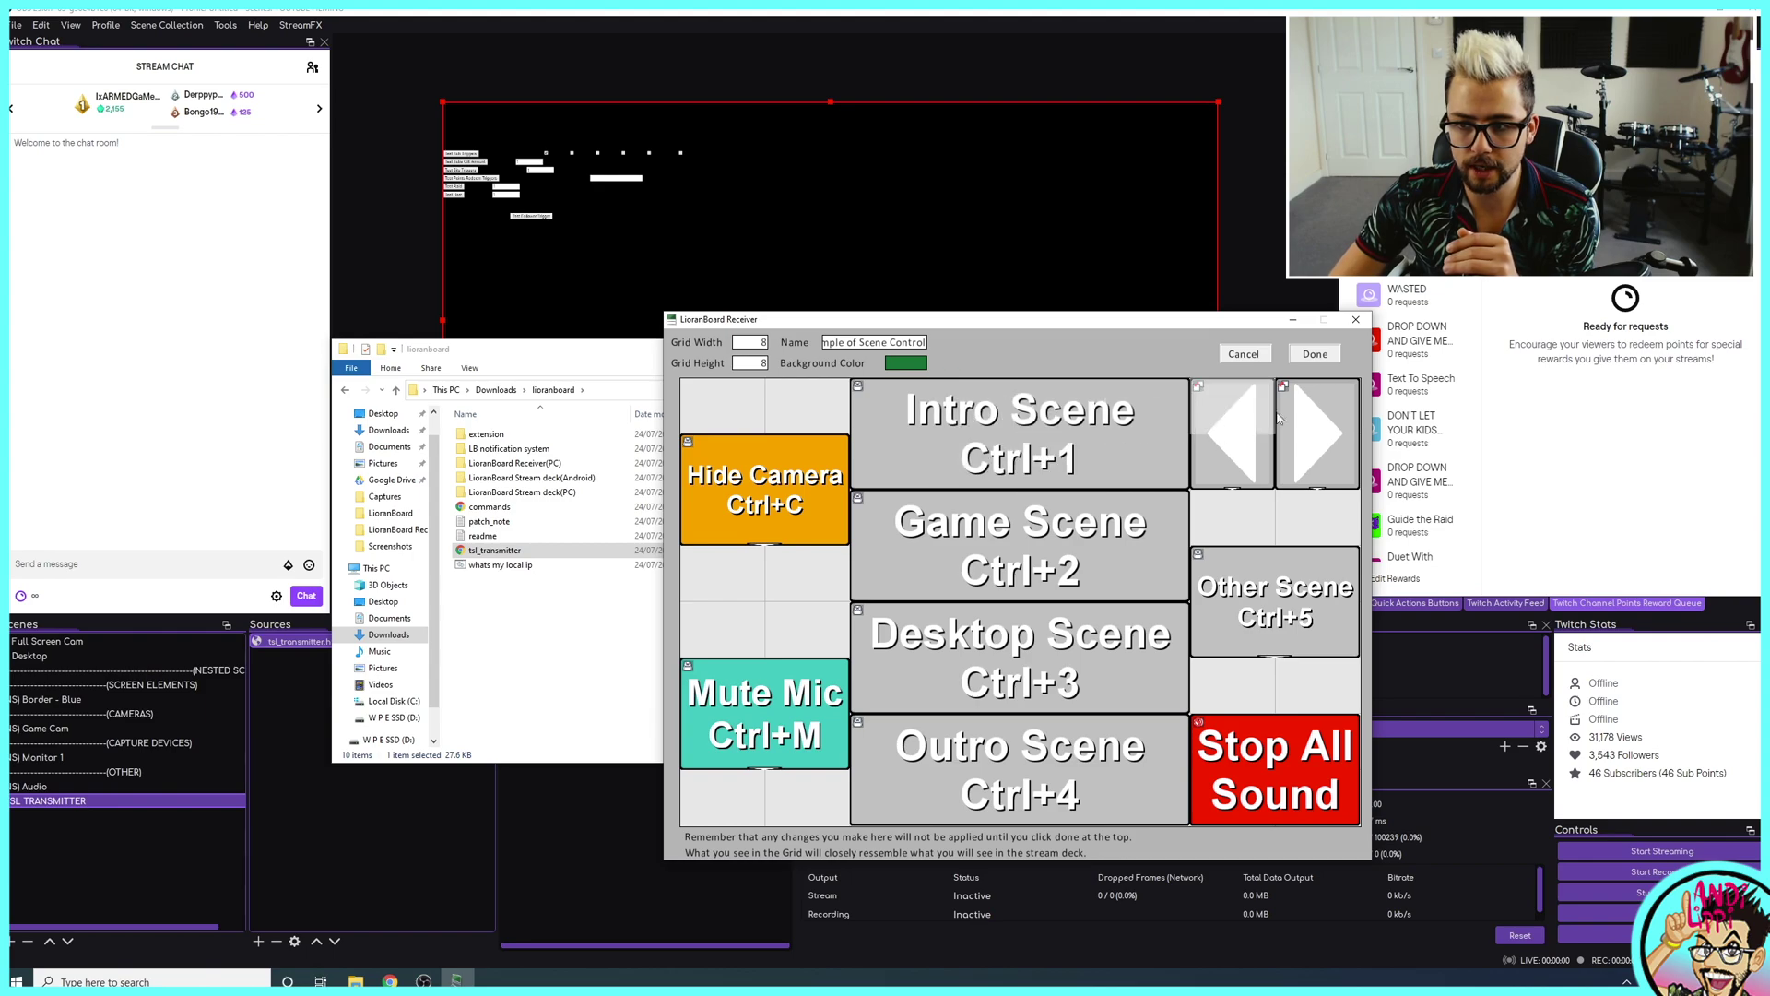
pyautogui.click(1309, 361)
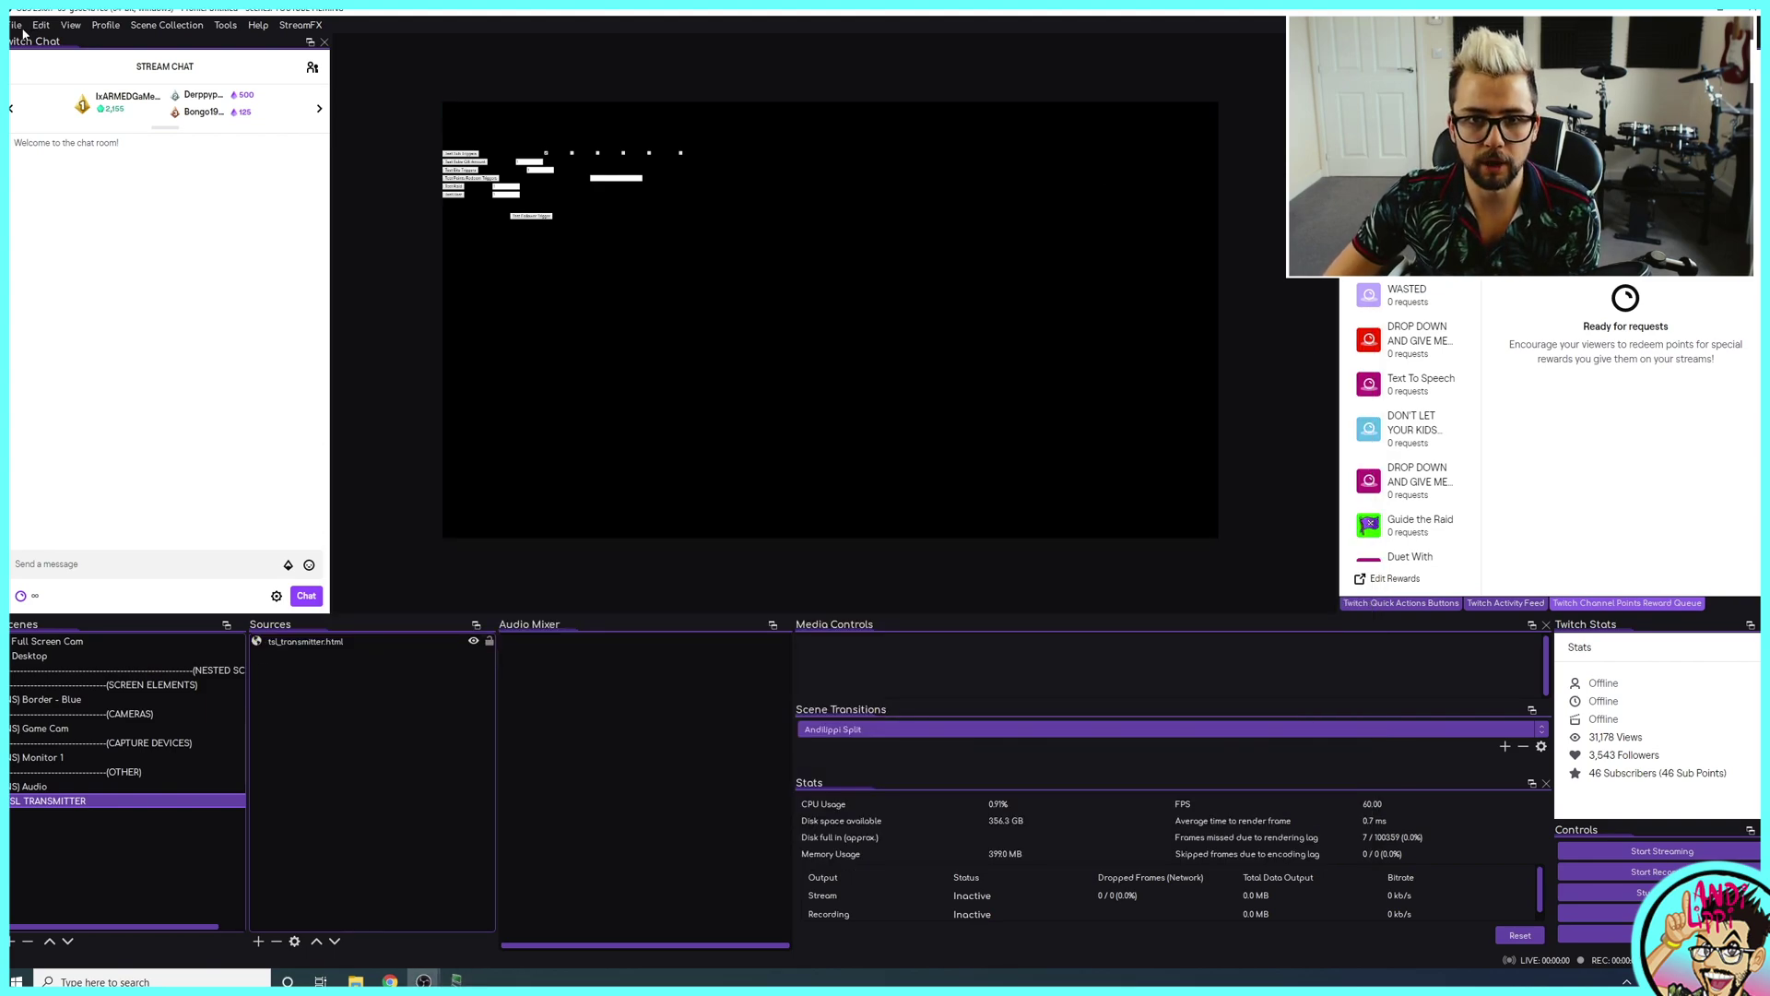
# - Switch to OBS and assign CTRL + 1 as the "Switch to scene" hotkey for the Full Screen Cam scene
pyautogui.click(14, 25)
pyautogui.click(31, 81)
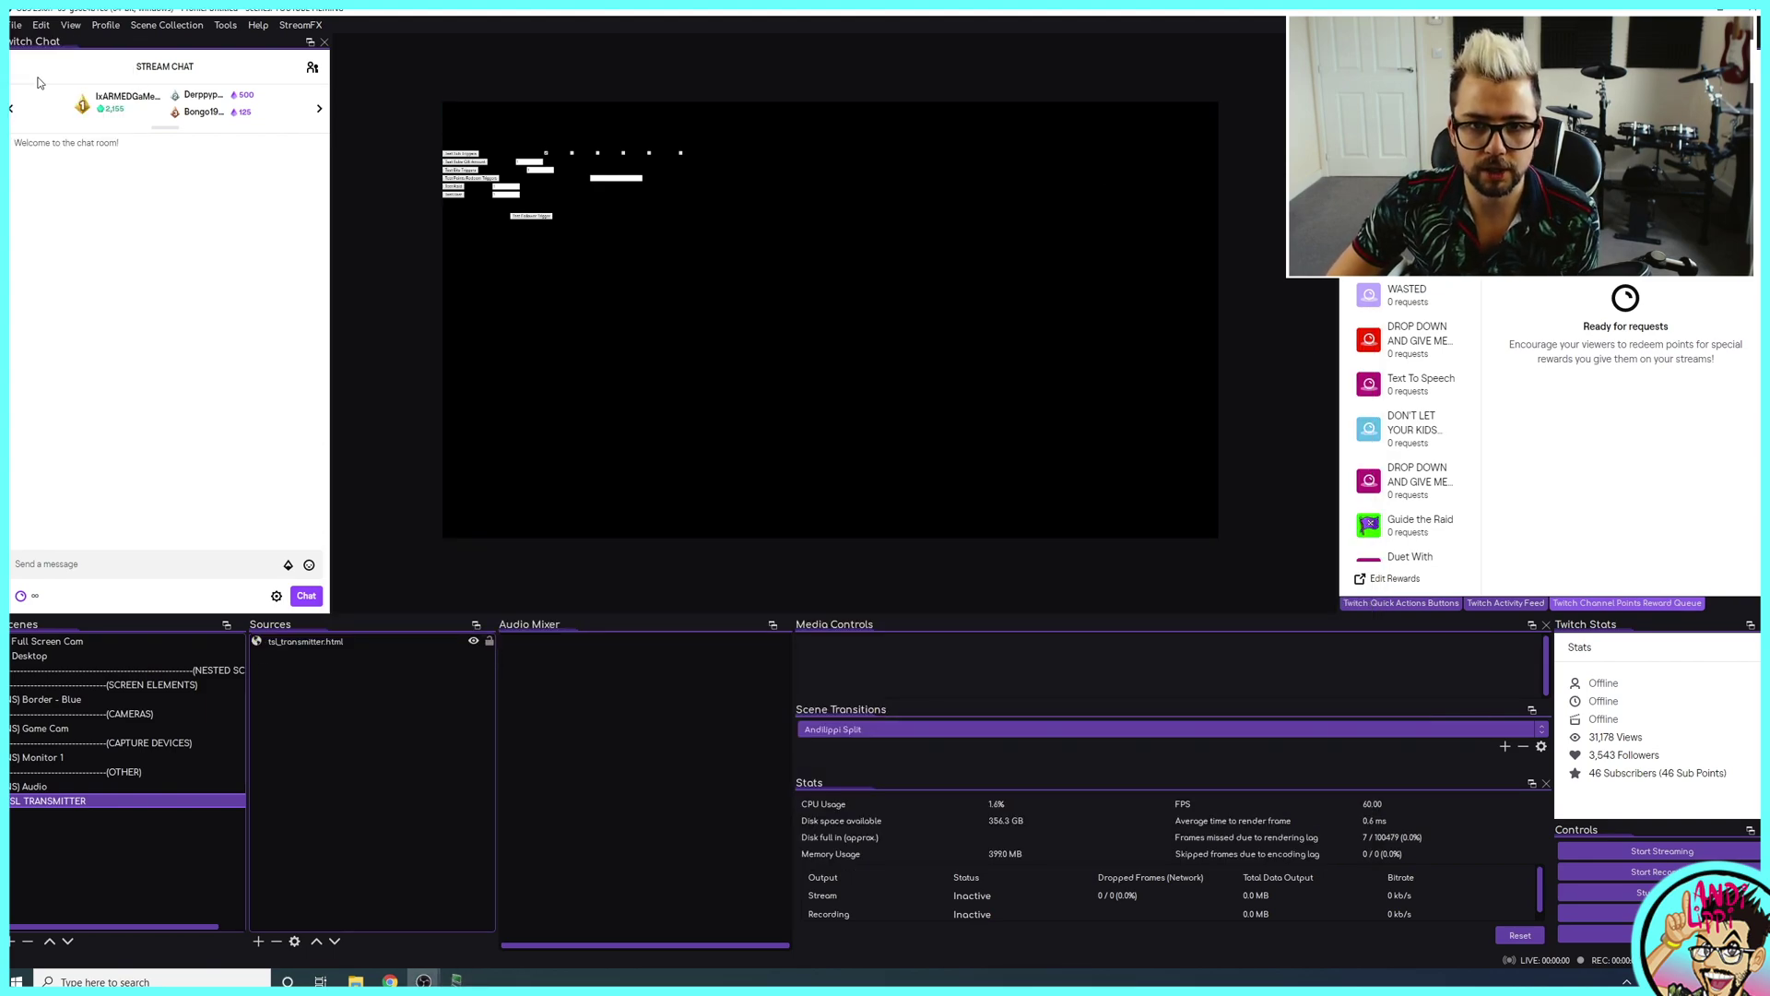
pyautogui.click(600, 386)
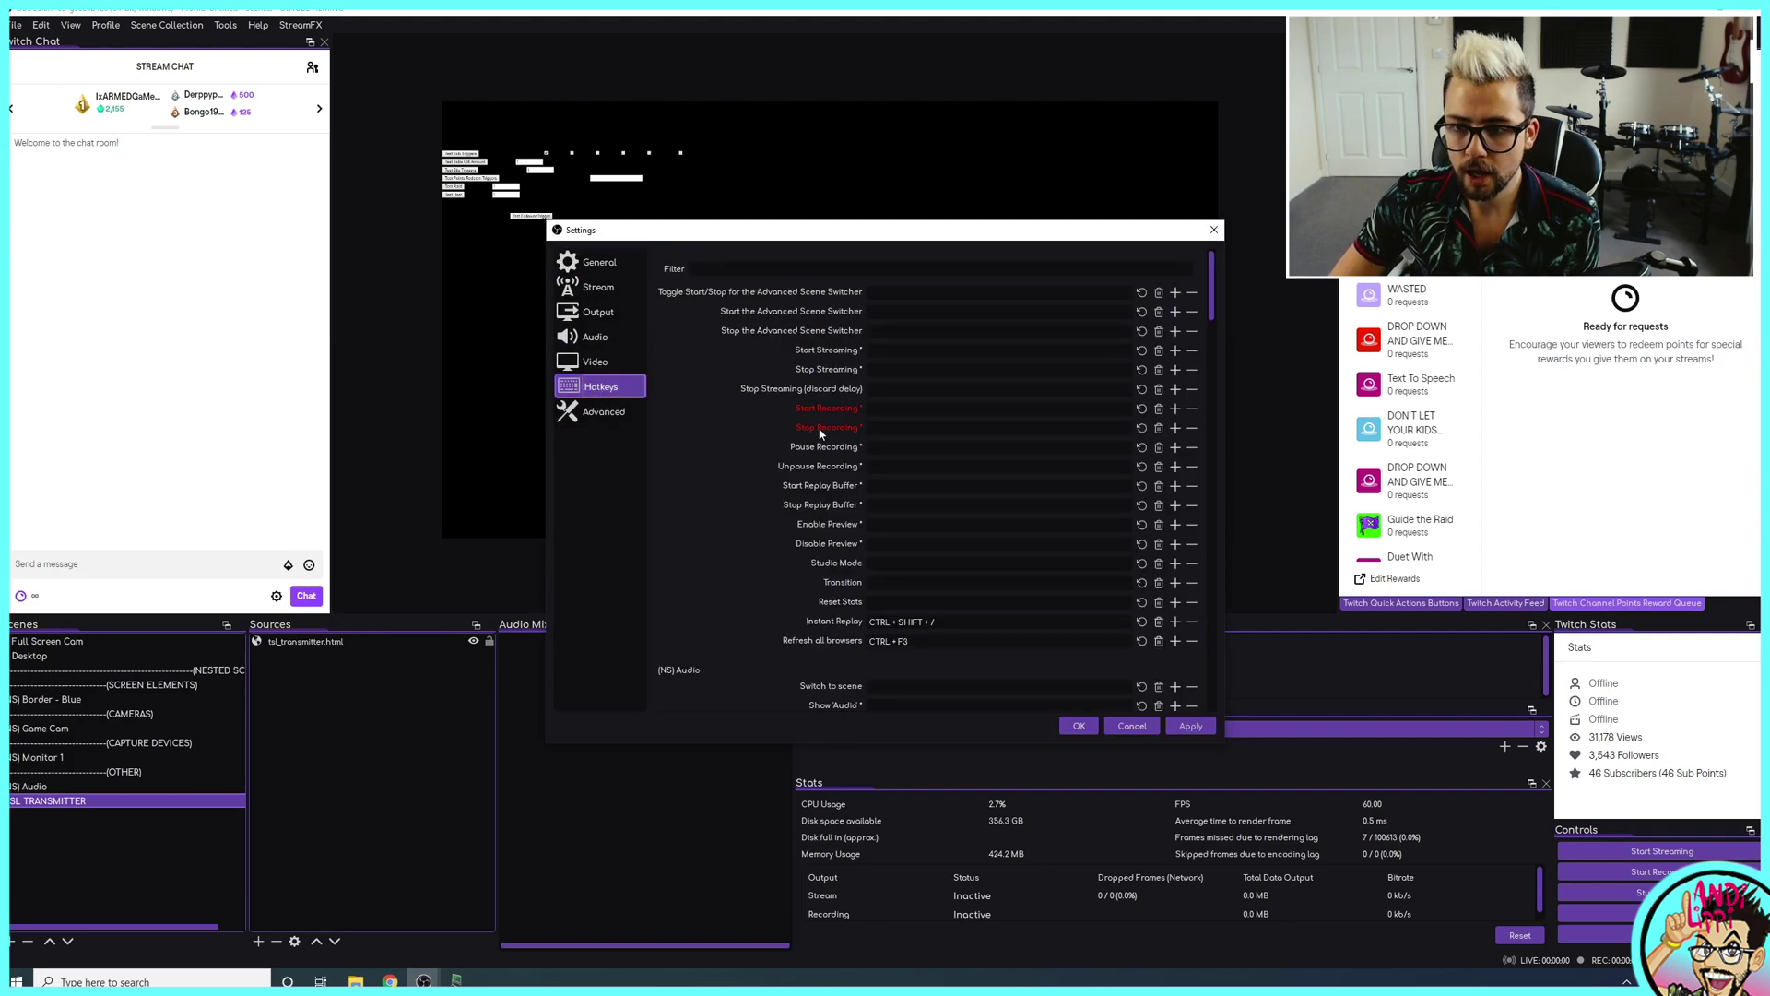
pyautogui.scroll(-2, 819, 467)
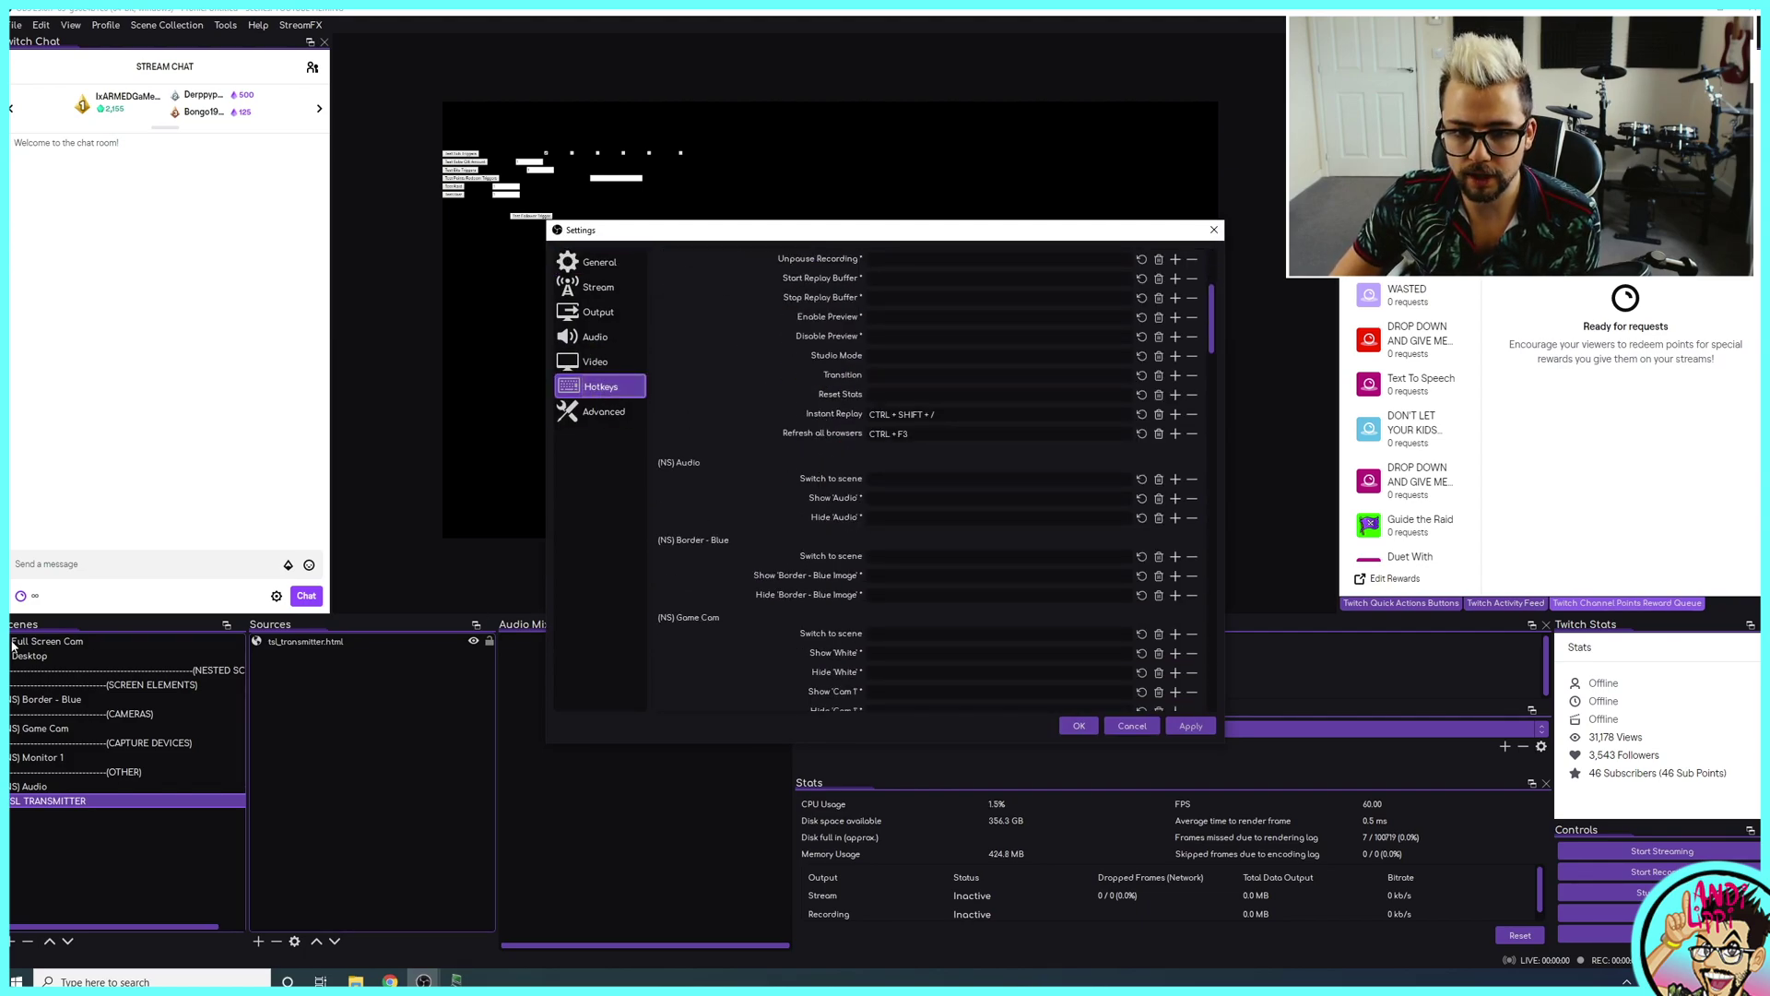
pyautogui.scroll(-10, 754, 558)
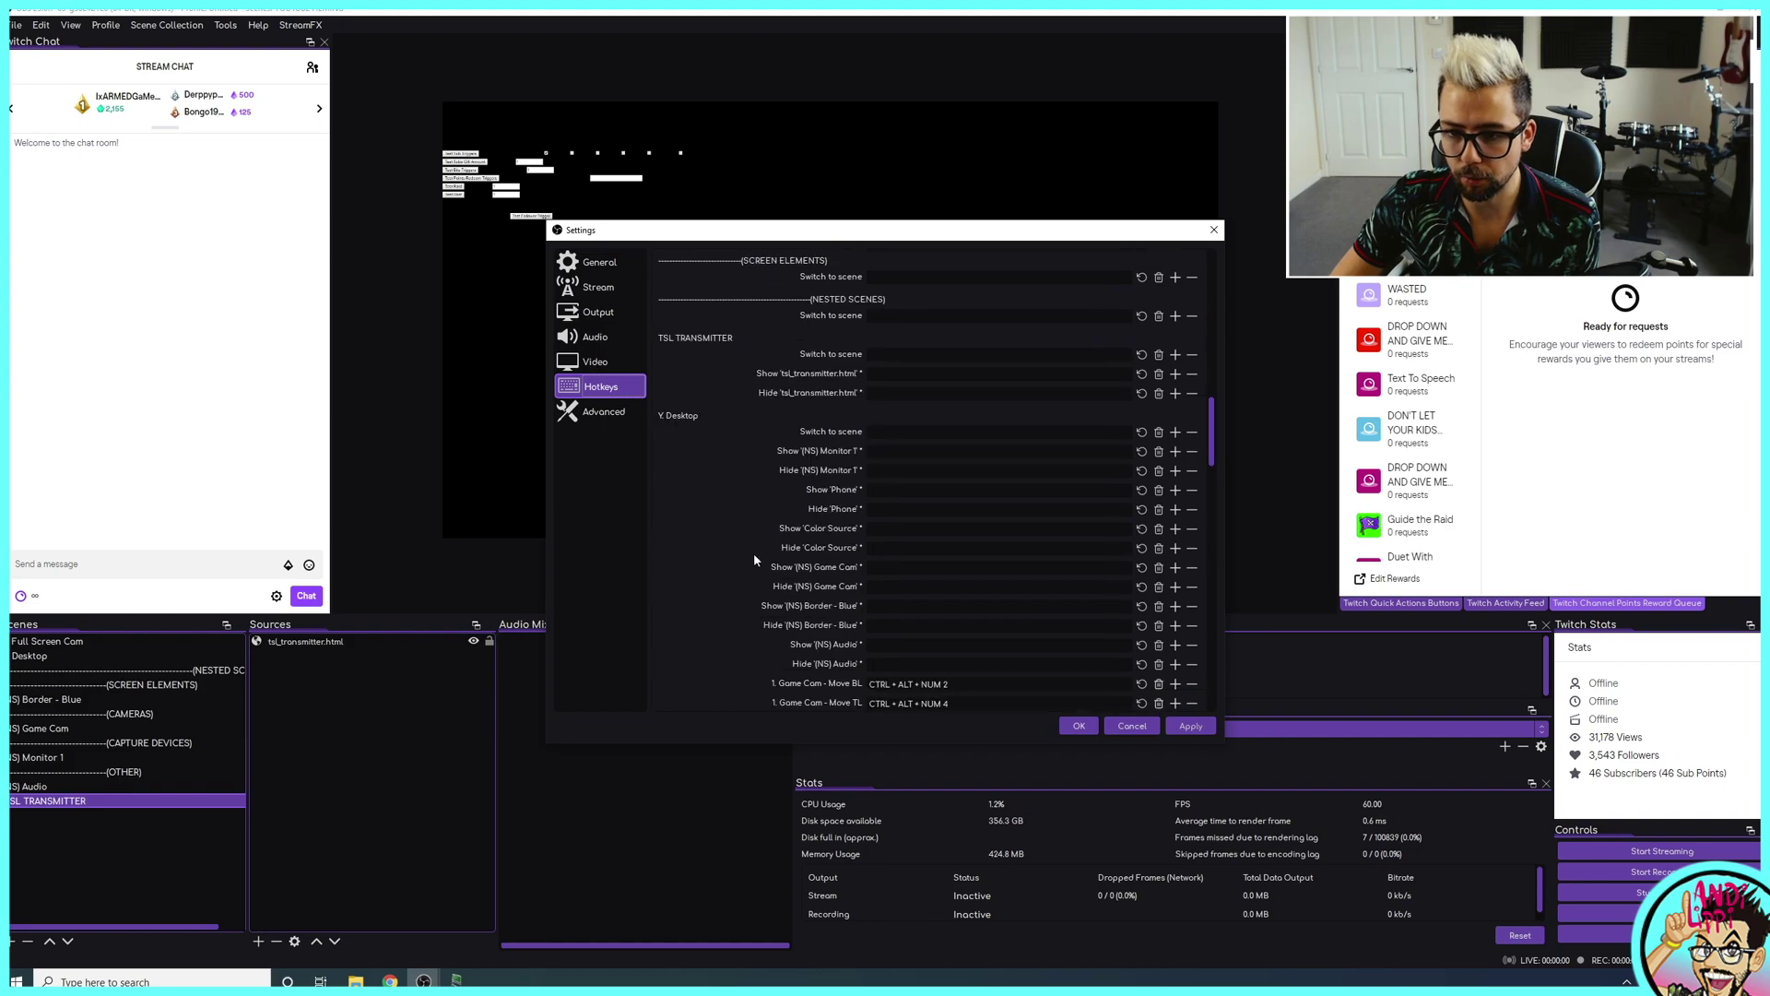
pyautogui.scroll(-5, 774, 424)
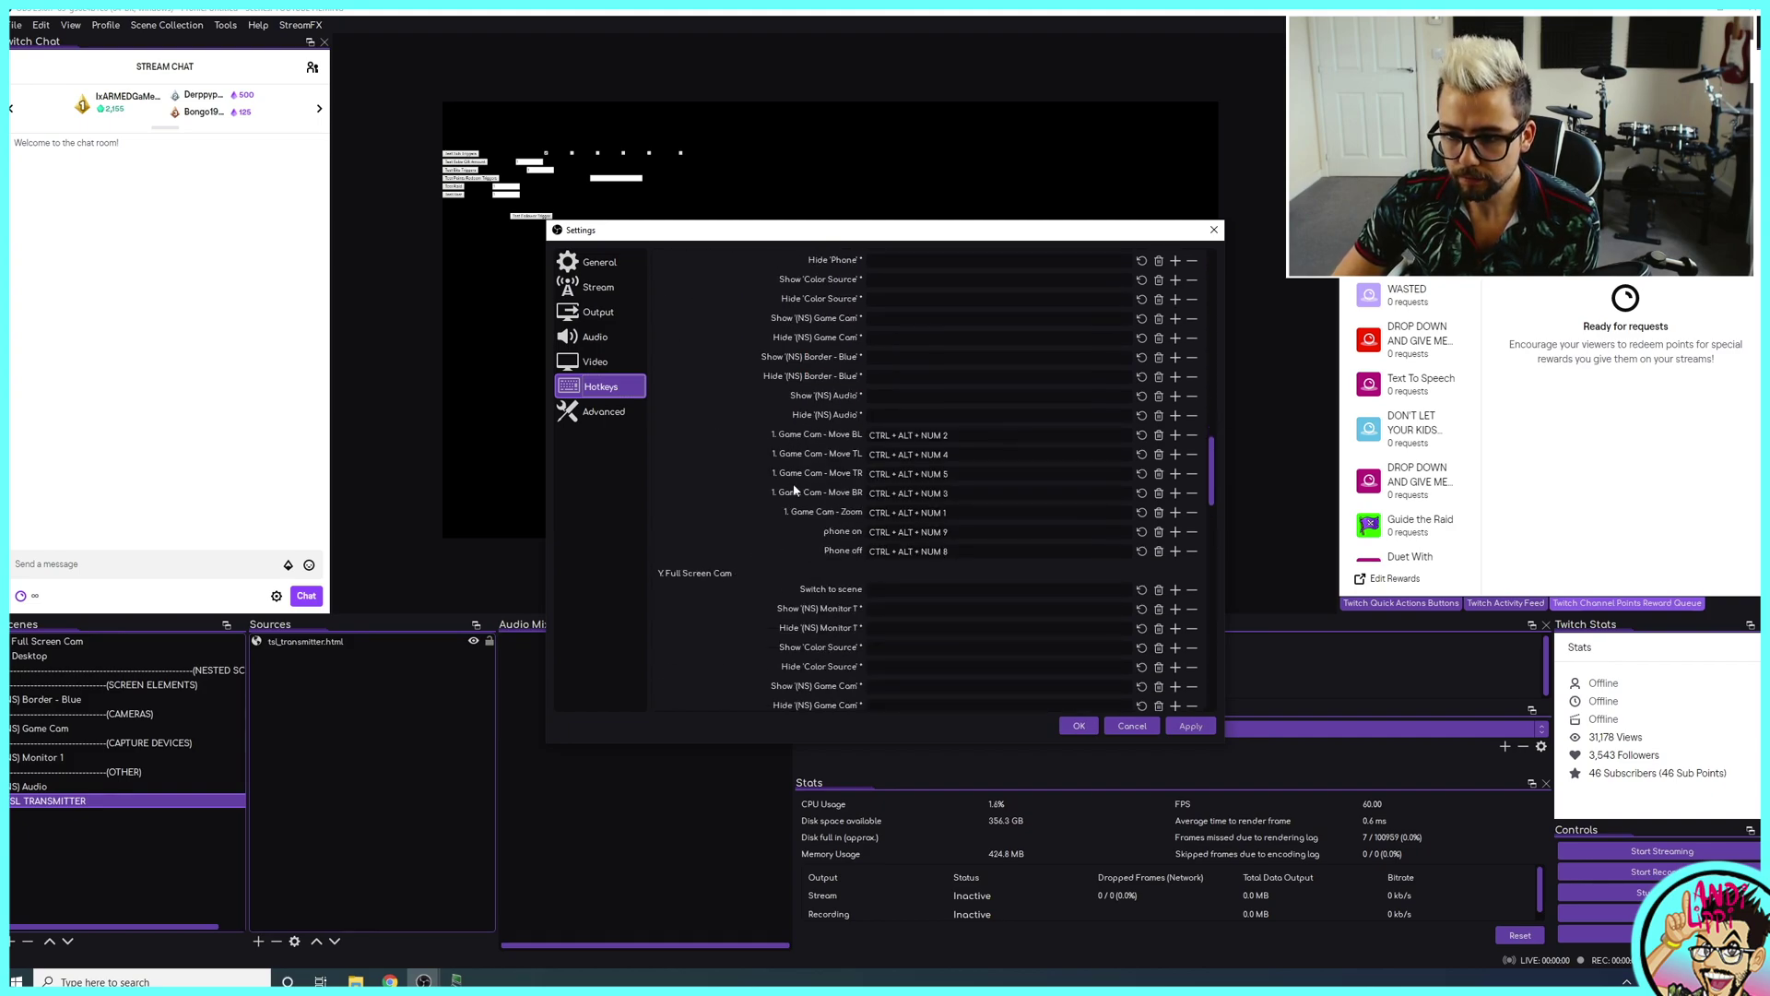
pyautogui.scroll(-1, 830, 516)
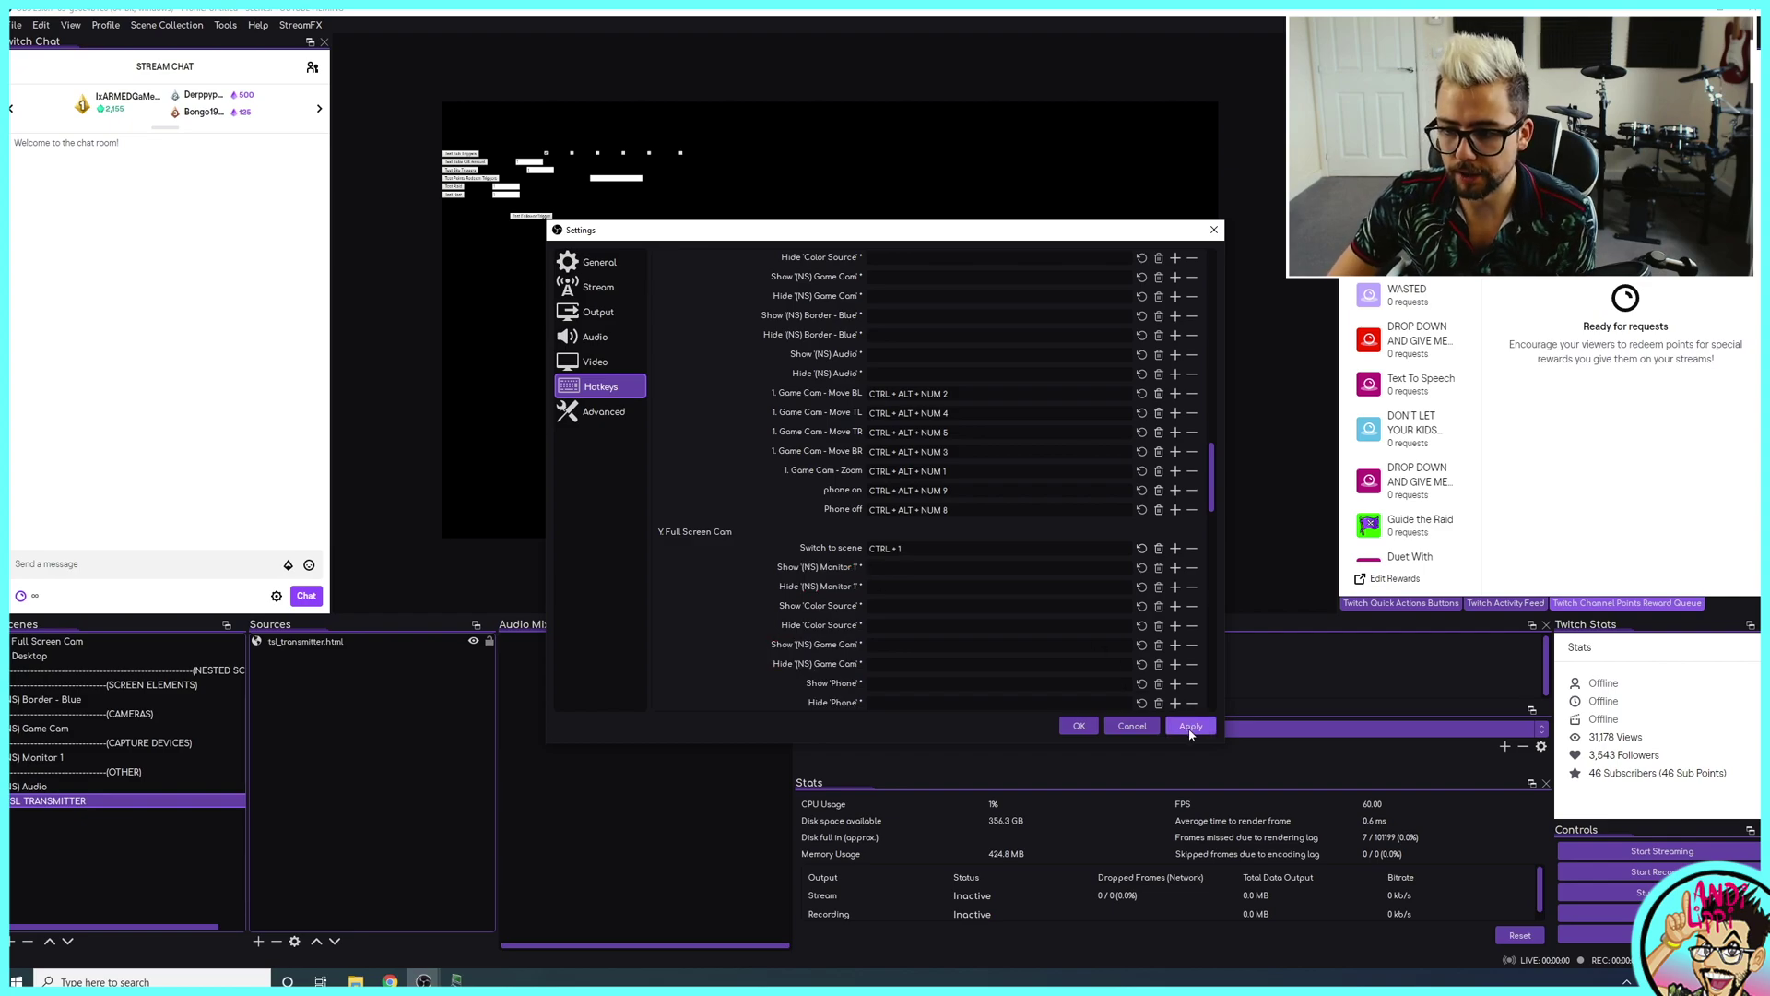
pyautogui.click(1079, 727)
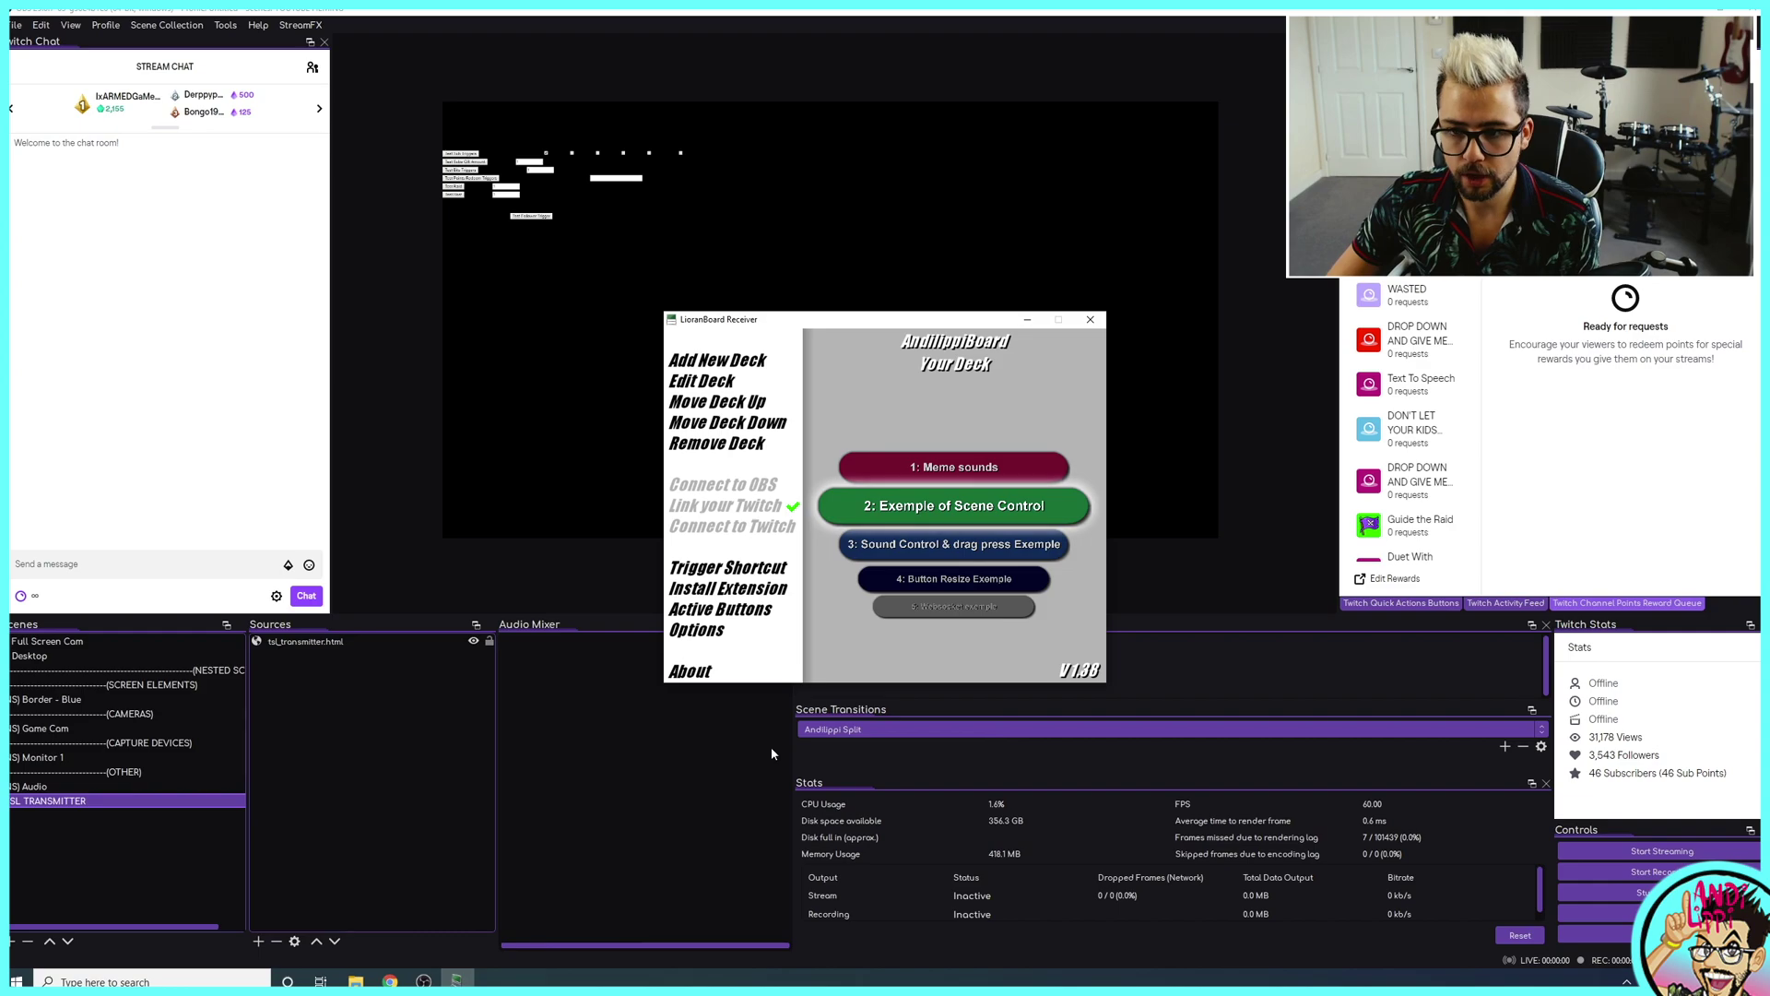
# - Return to LioranBoard Receiver, review the "Intro Scene Ctrl+1" button in the Exemple of Scene Control deck, and close the deck
pyautogui.click(917, 506)
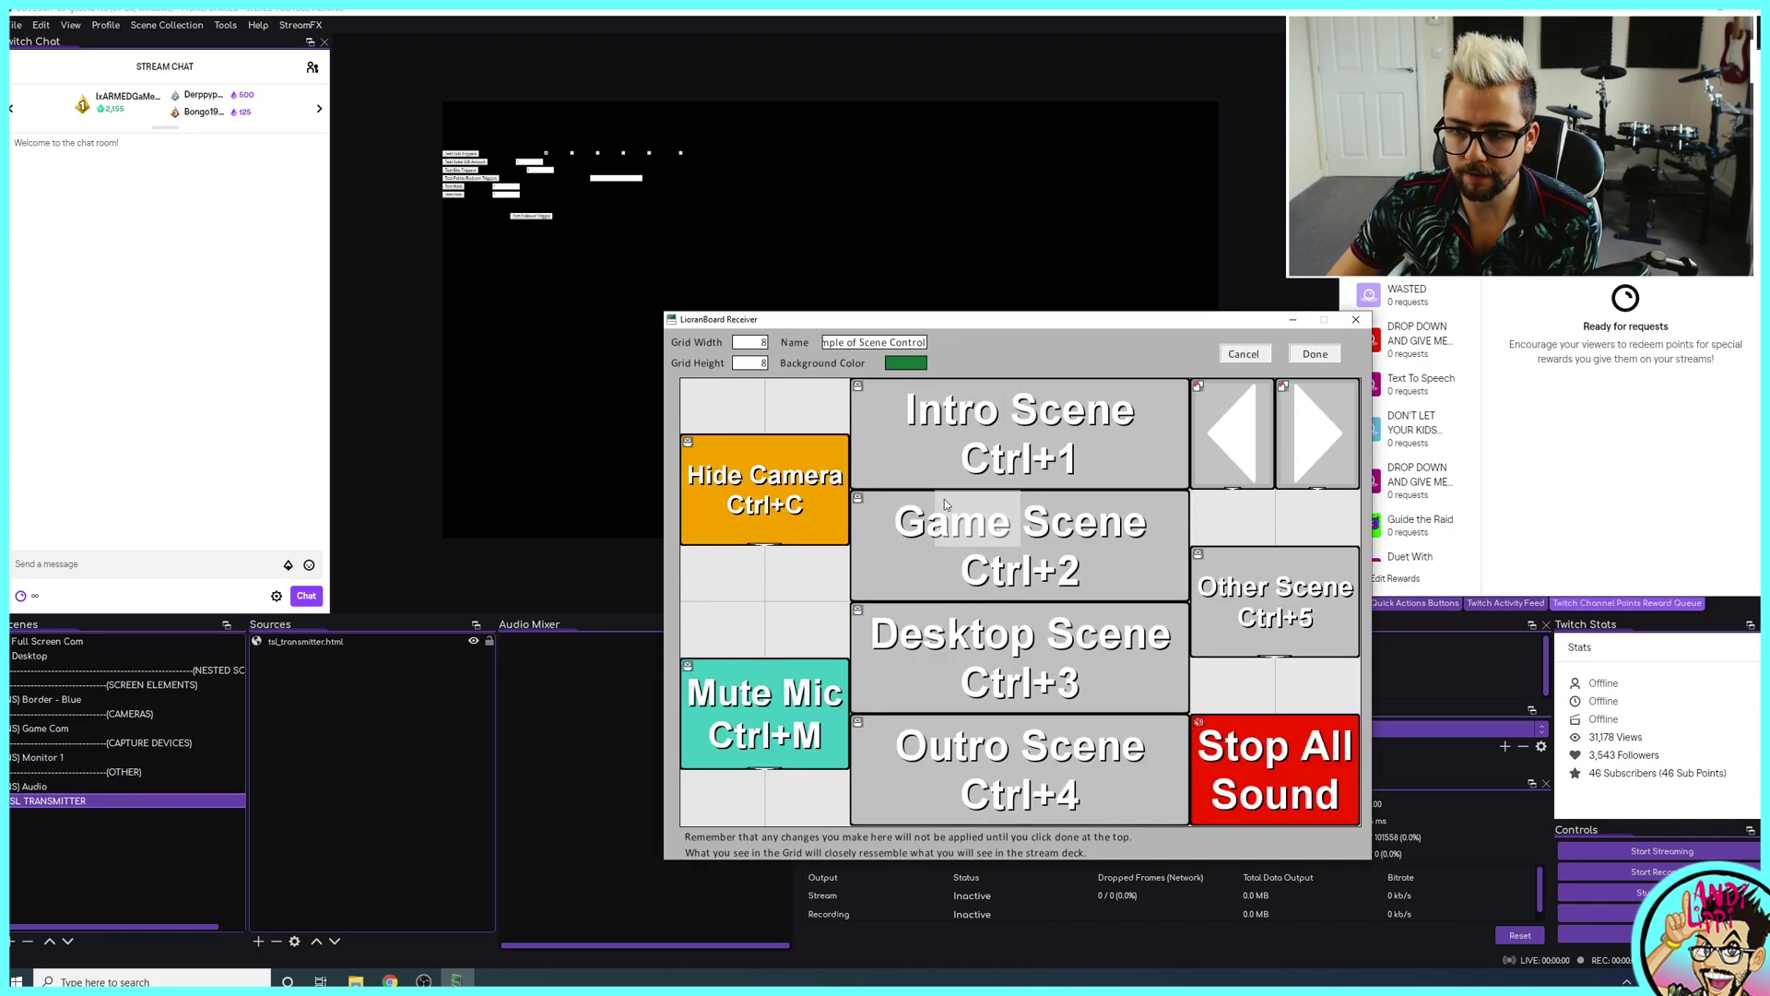
pyautogui.click(926, 450)
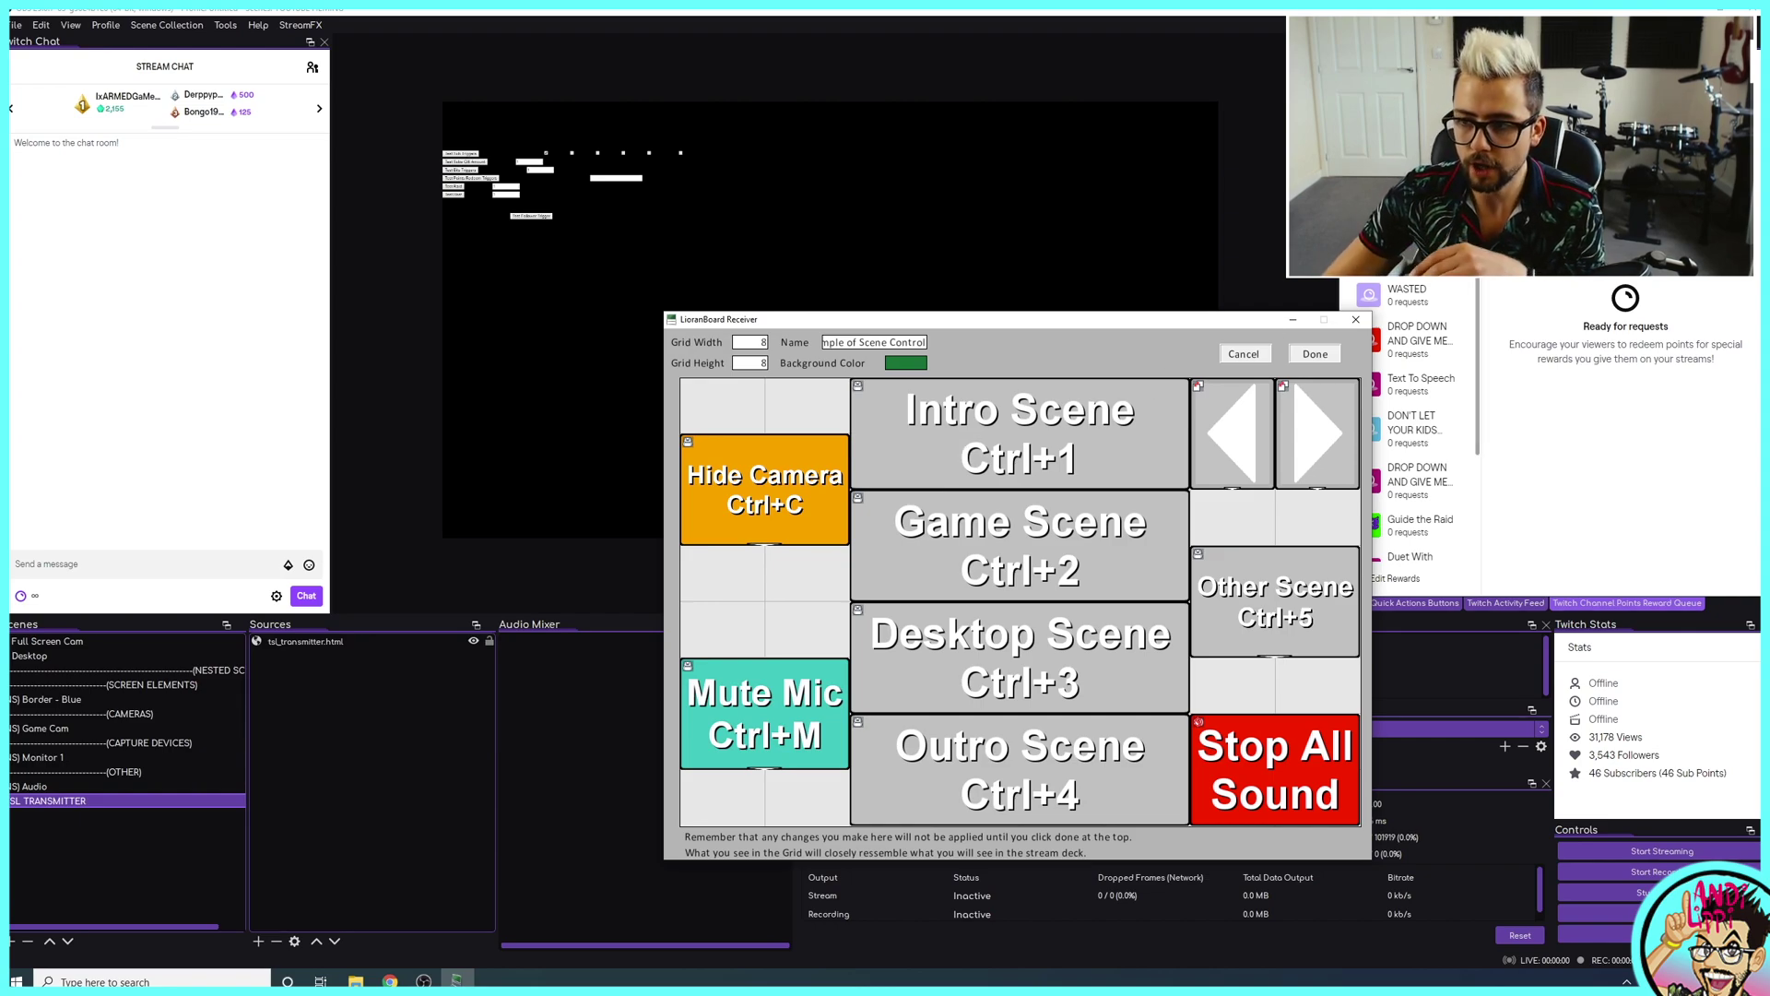
pyautogui.click(1325, 361)
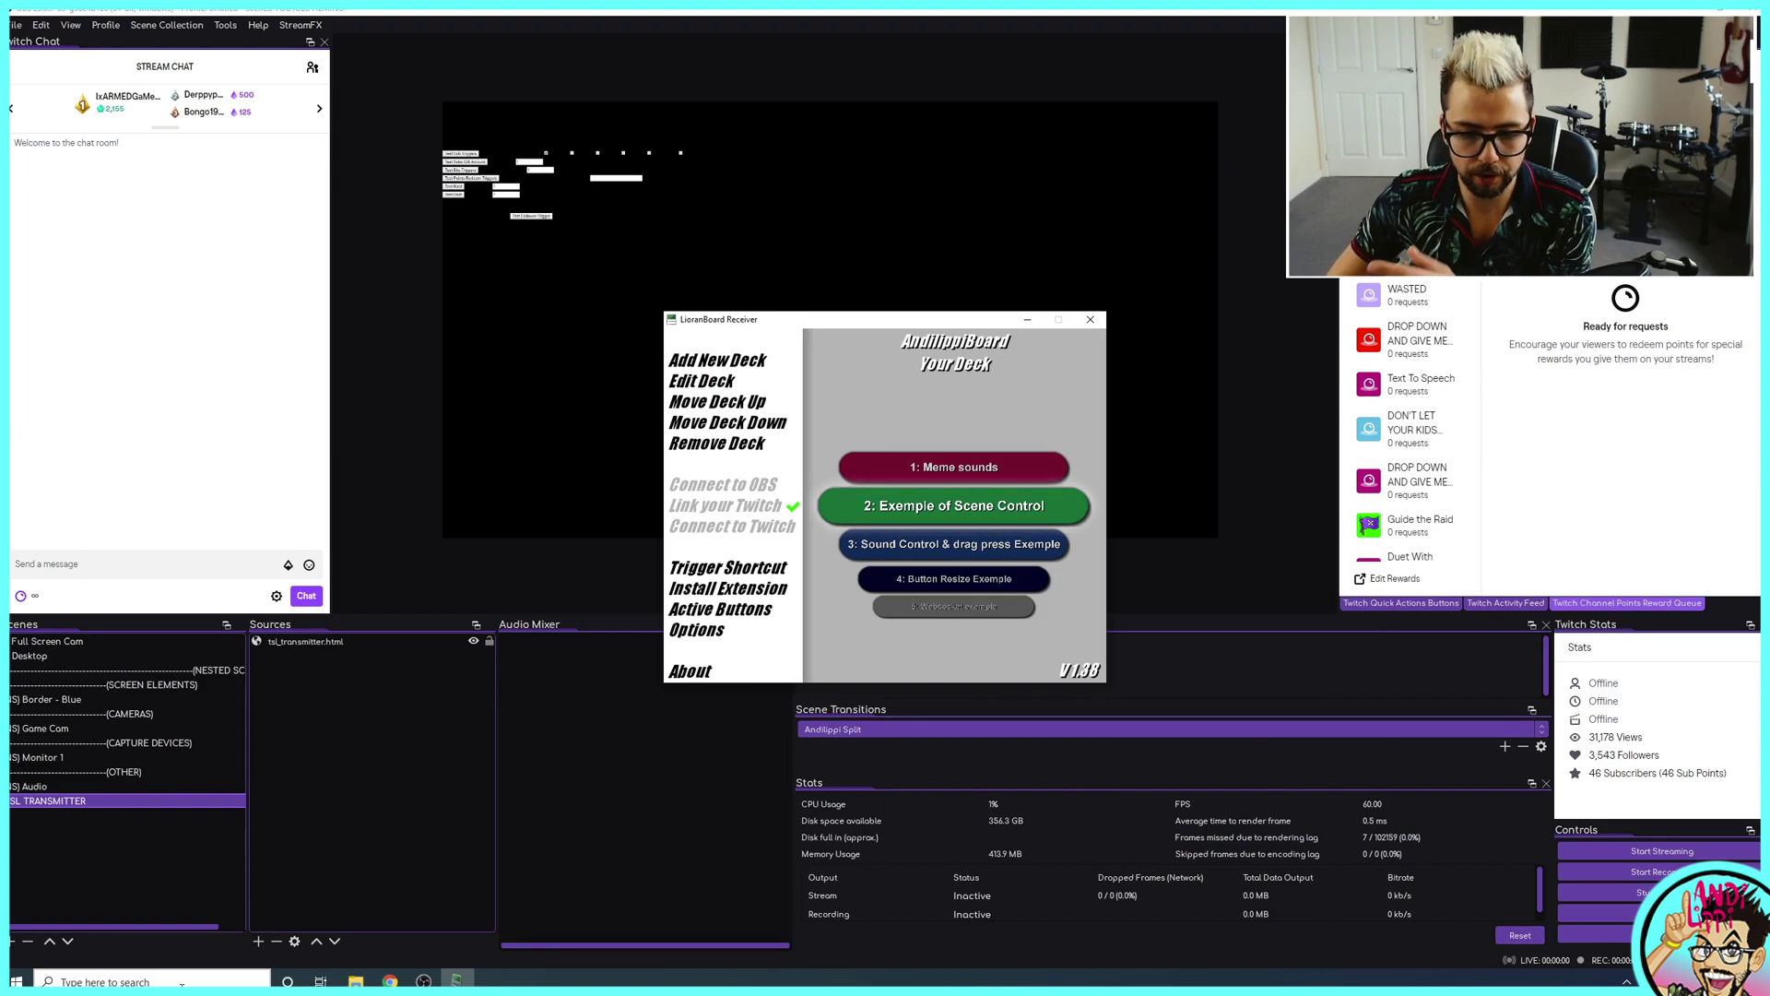
# - Launch LioranBoard Stream Deck from the LioranBoard Stream deck(PC) folder, allowing it to run past Windows SmartScreen
pyautogui.click(355, 980)
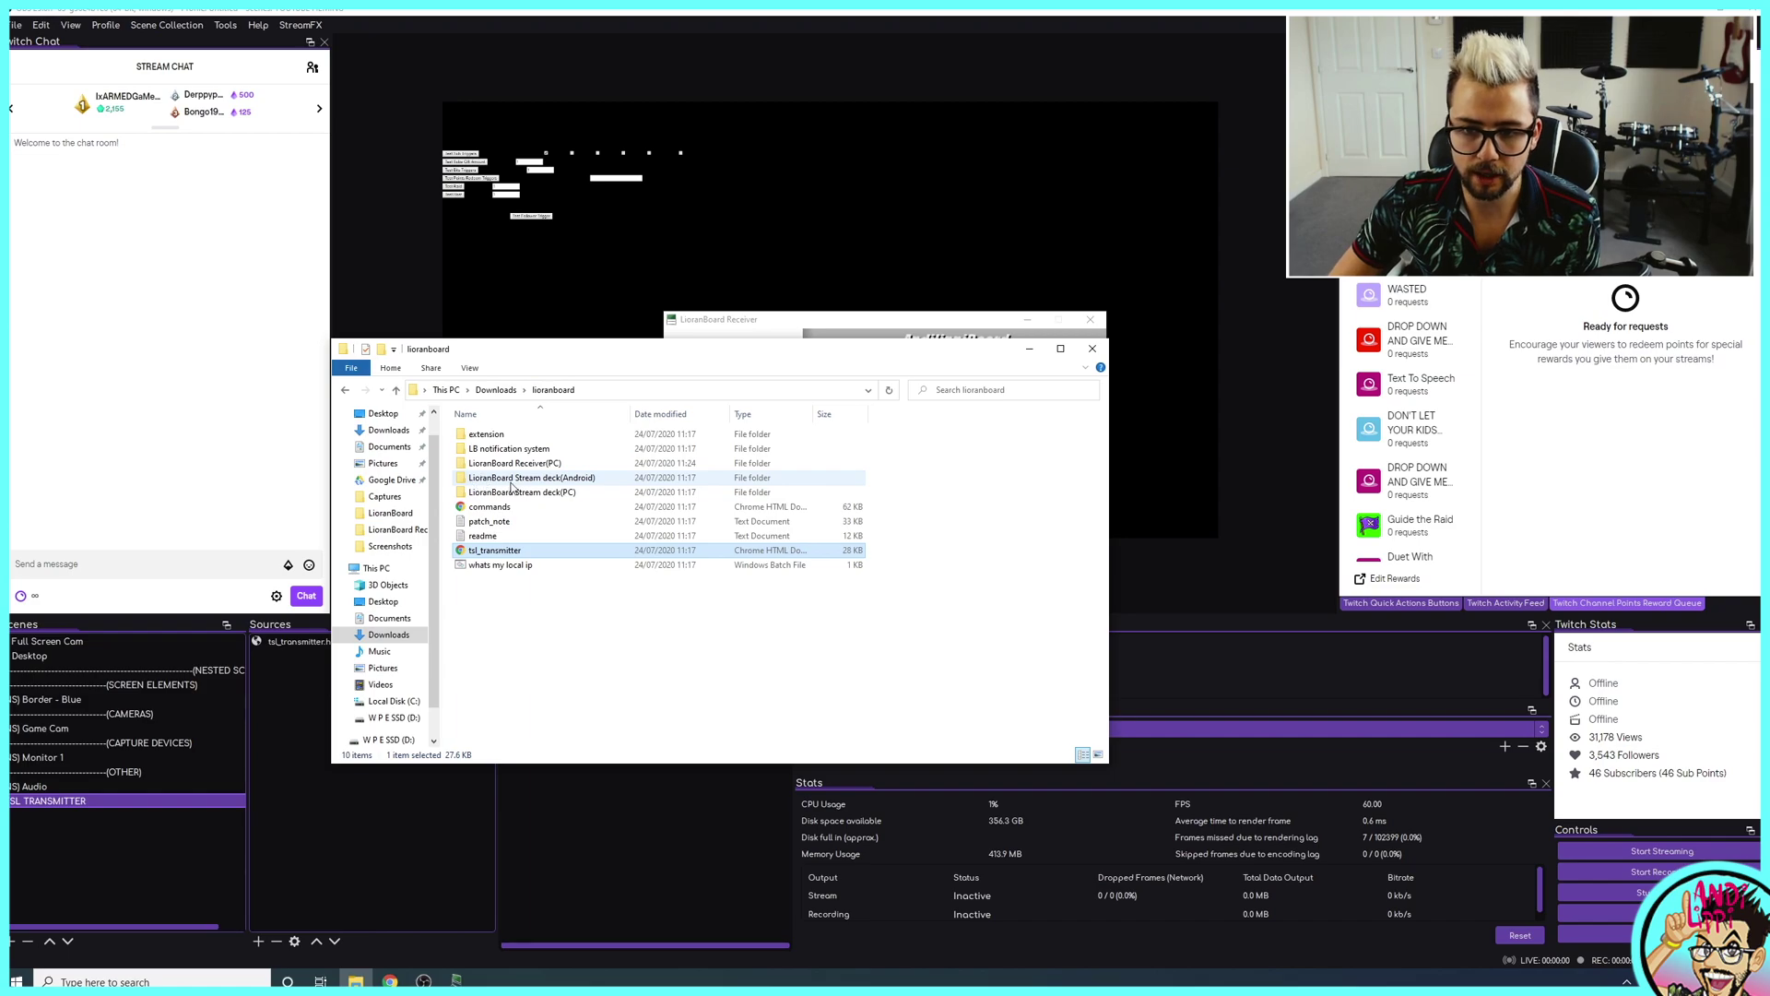
pyautogui.doubleClick(571, 494)
pyautogui.click(517, 463)
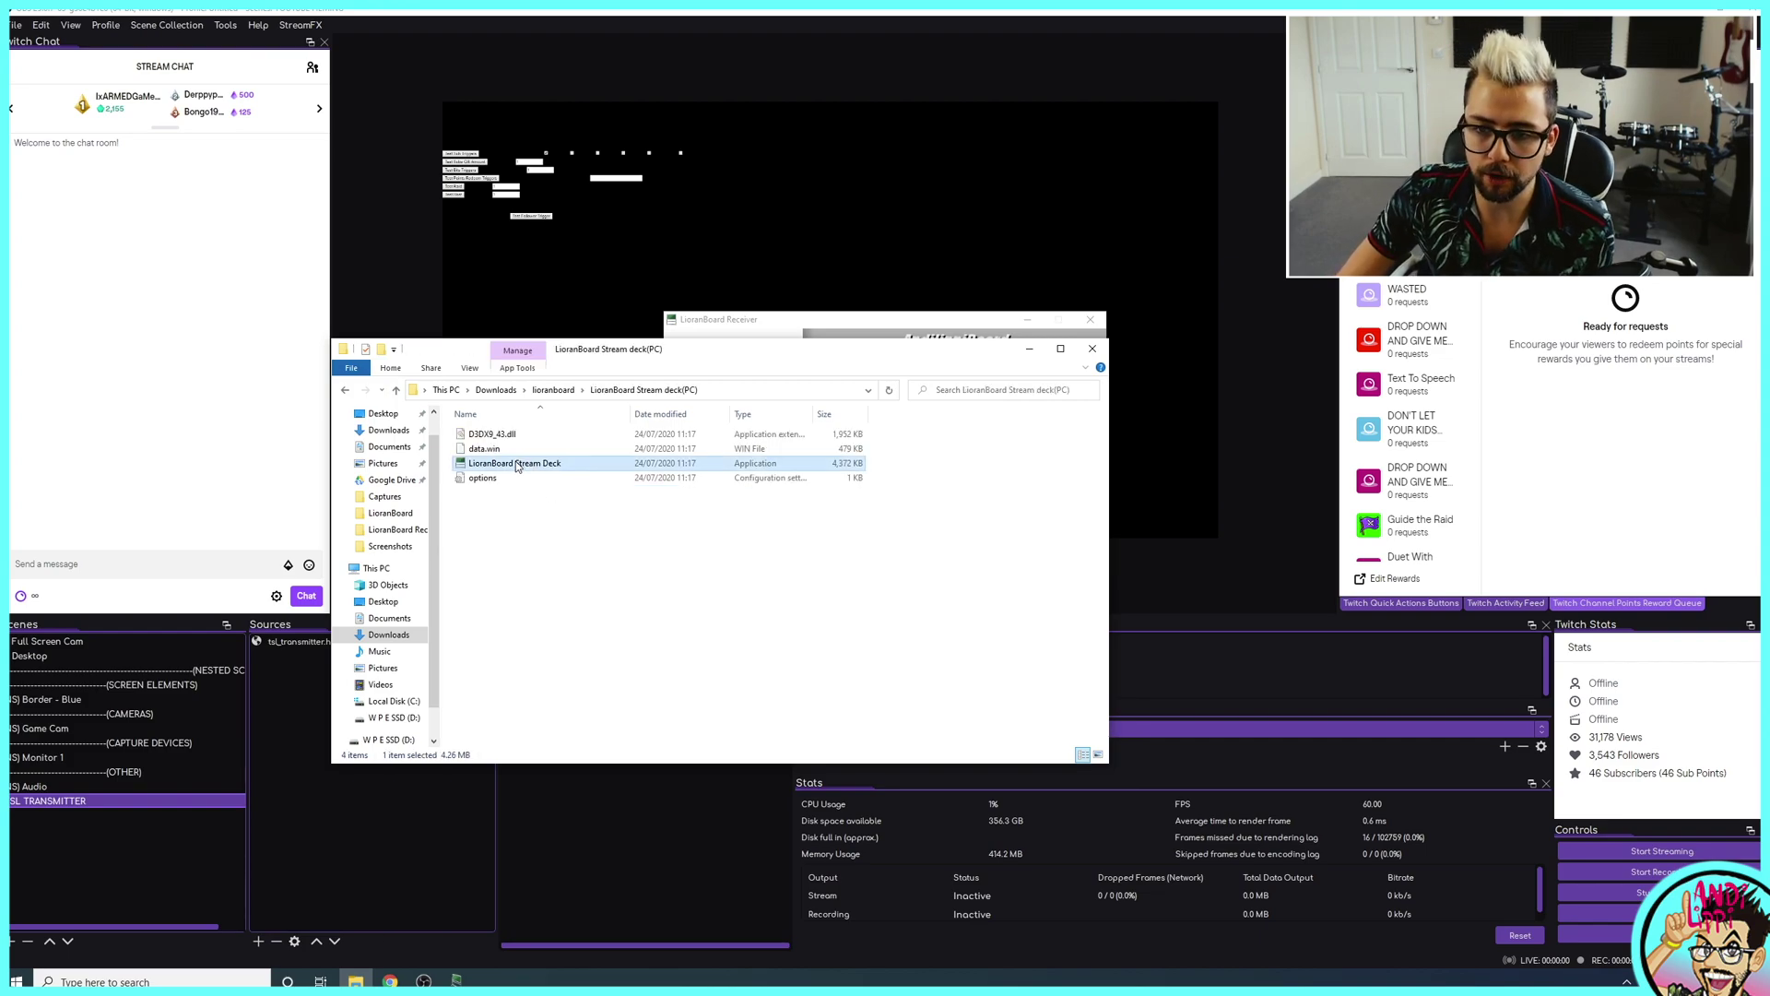
pyautogui.doubleClick(517, 466)
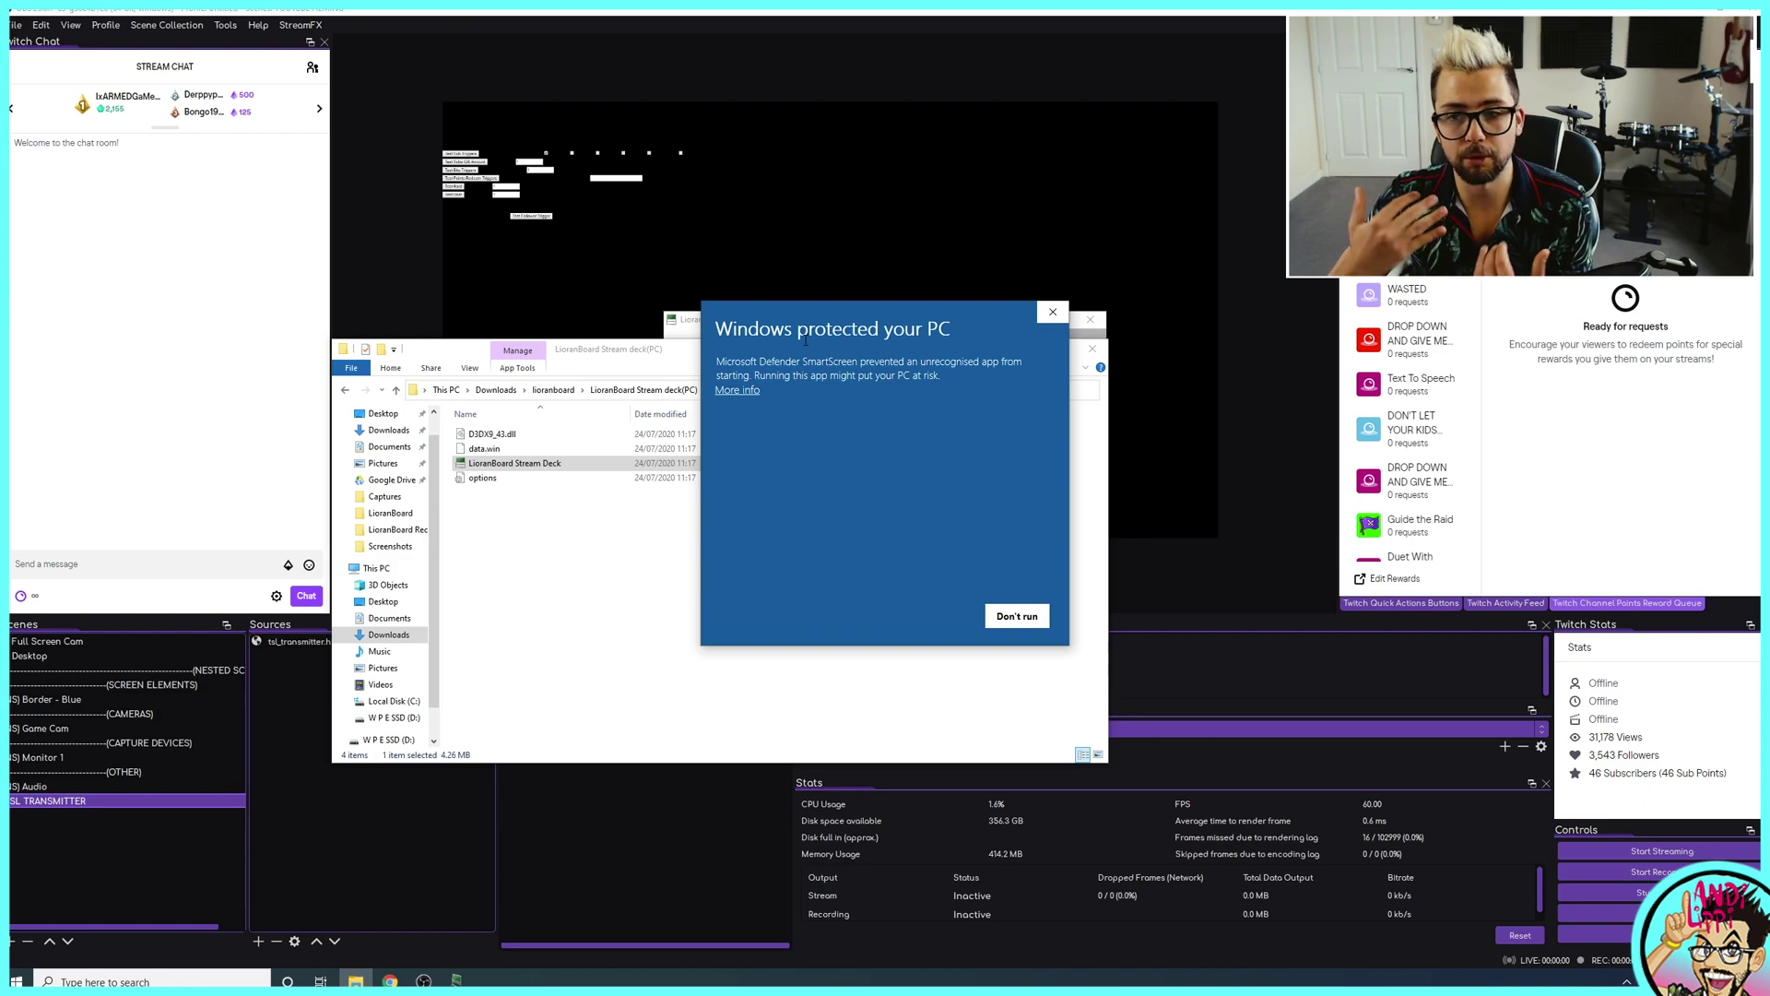
pyautogui.click(738, 390)
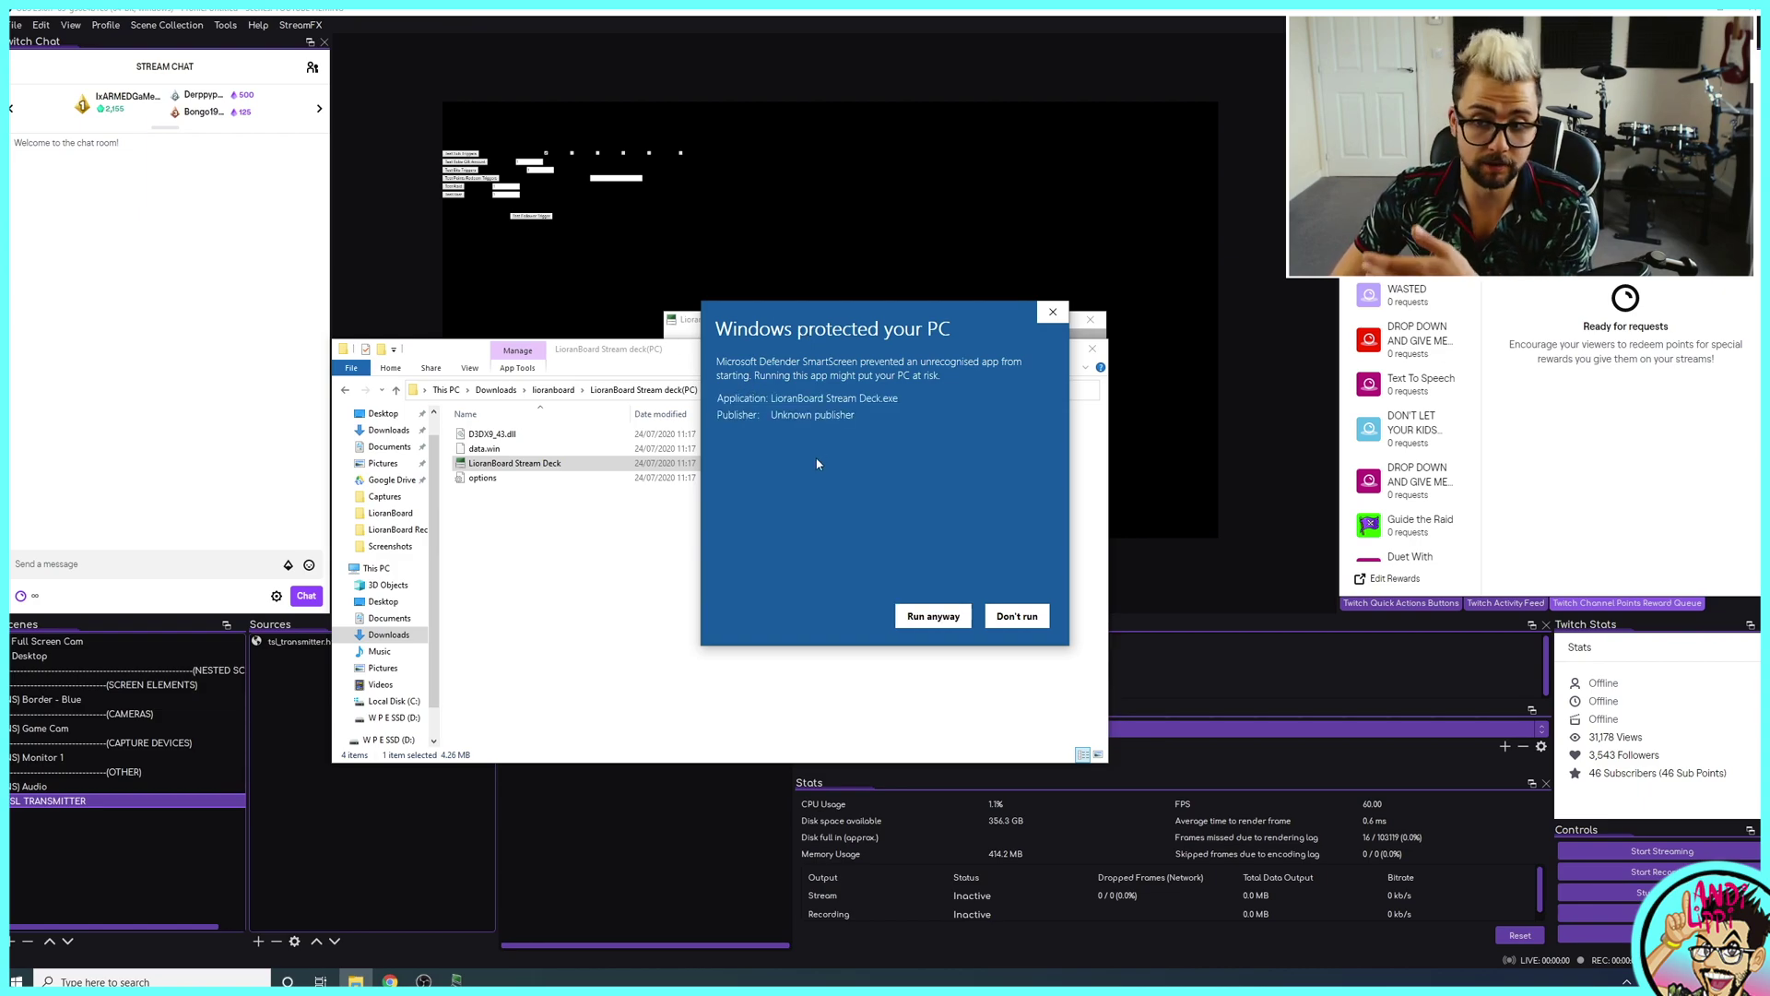
pyautogui.click(947, 612)
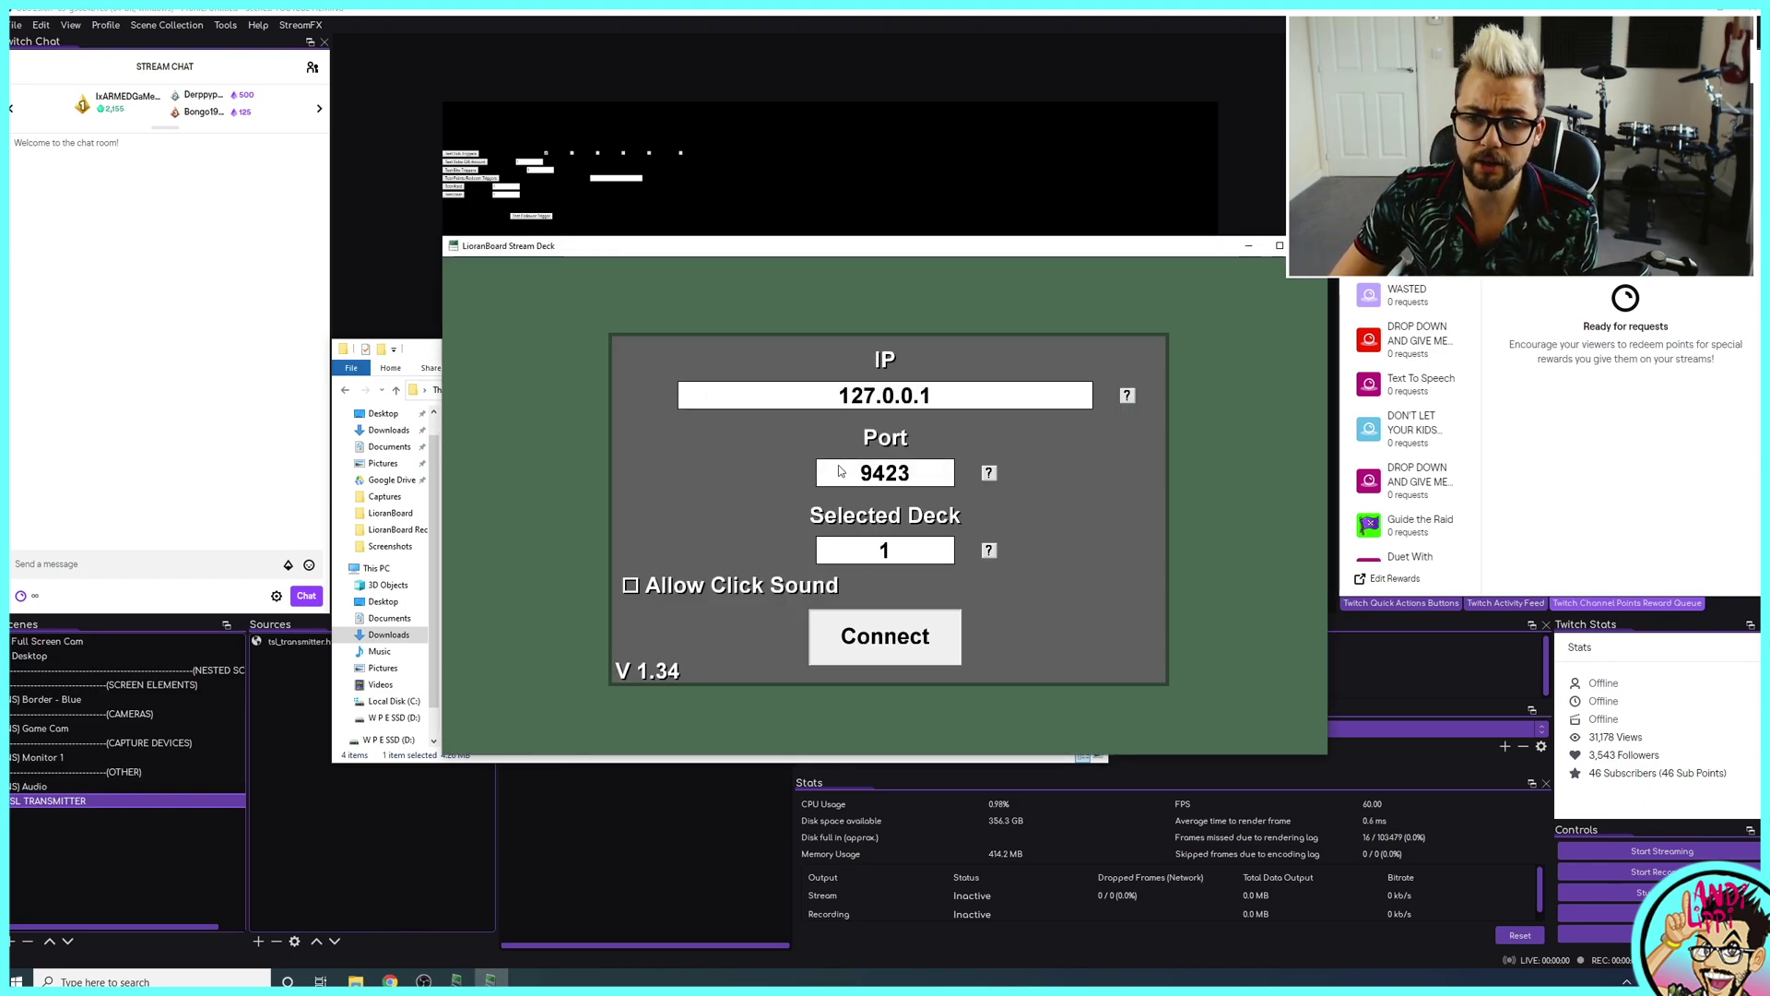
# - Connect the Stream Deck to the Receiver using IP 127.0.0.1, port 9423 and deck 1, and advance to the scene control deck
pyautogui.click(840, 471)
pyautogui.press('Return')
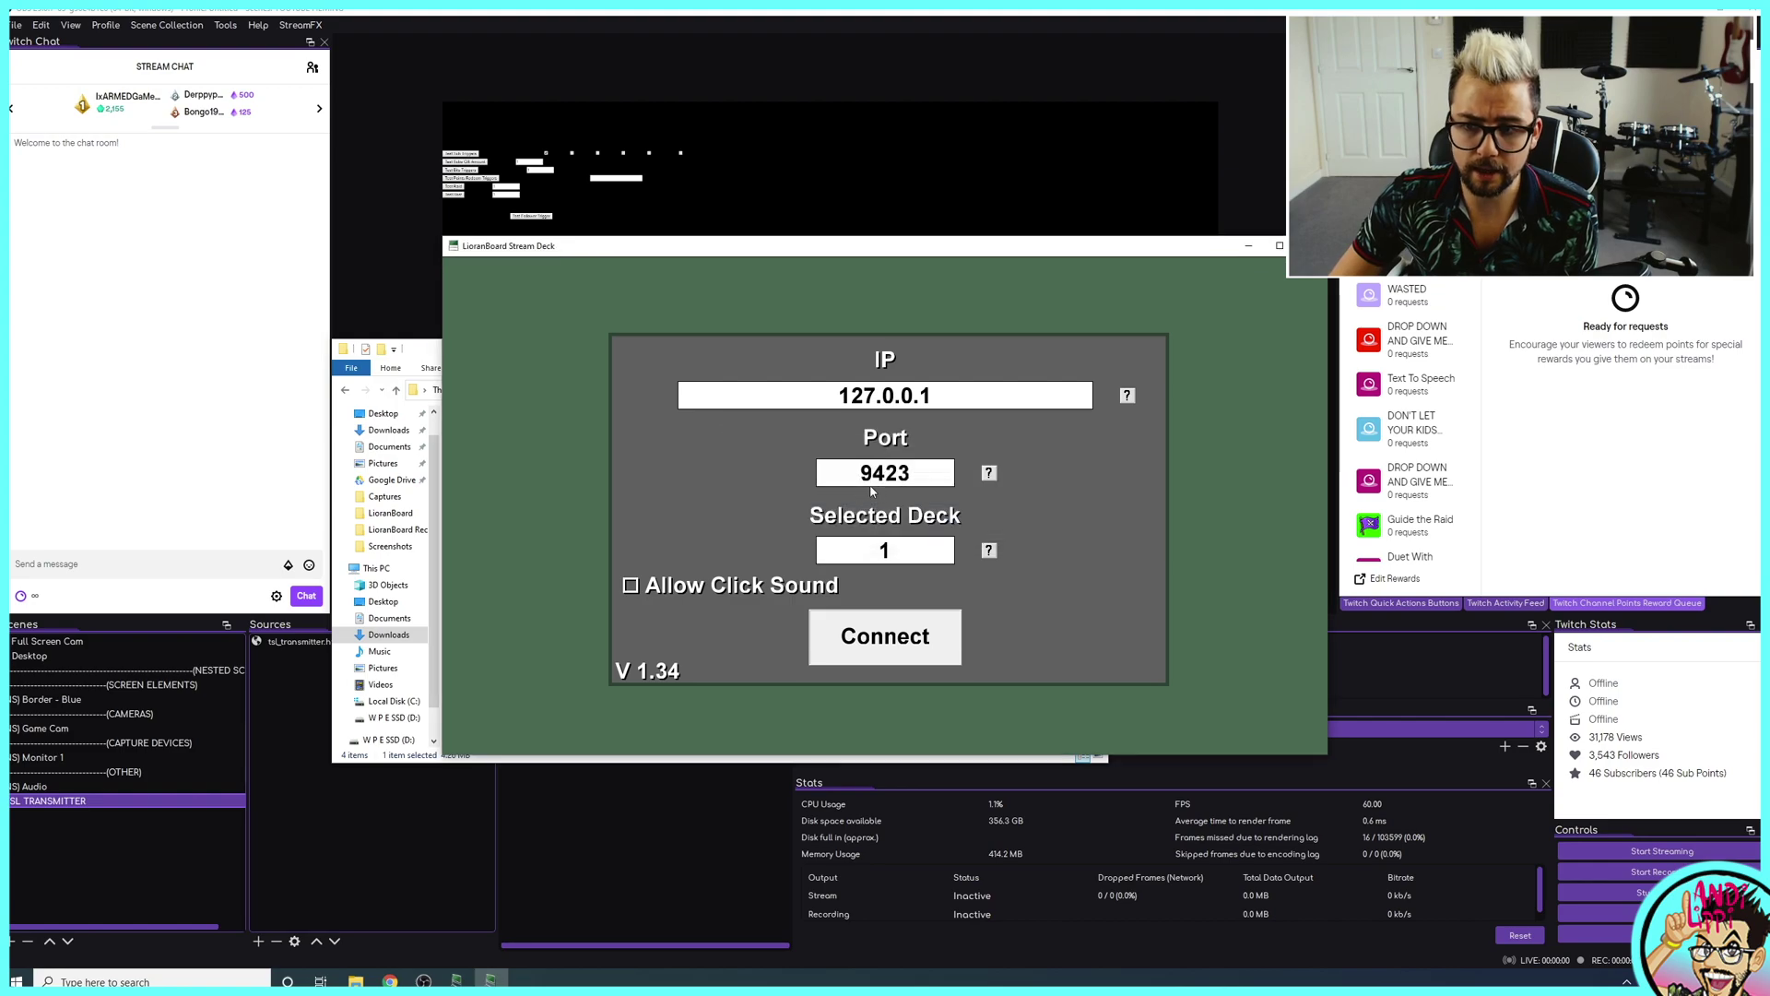
pyautogui.click(911, 625)
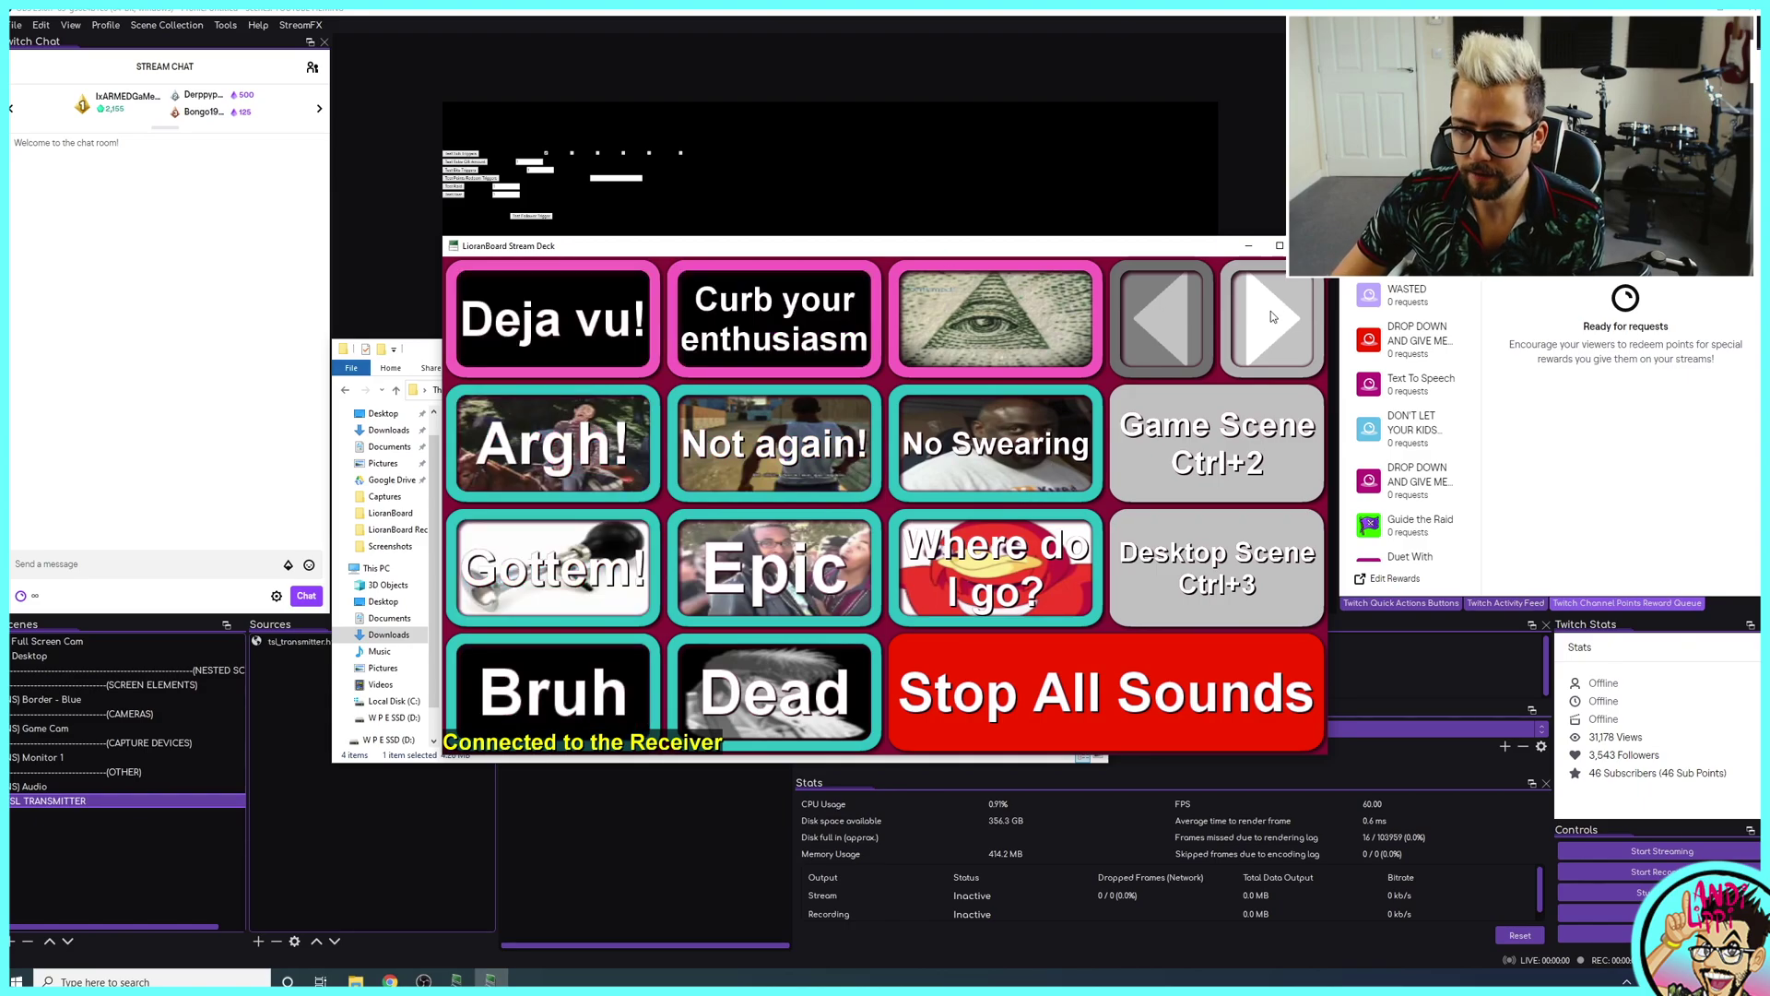
pyautogui.click(1271, 317)
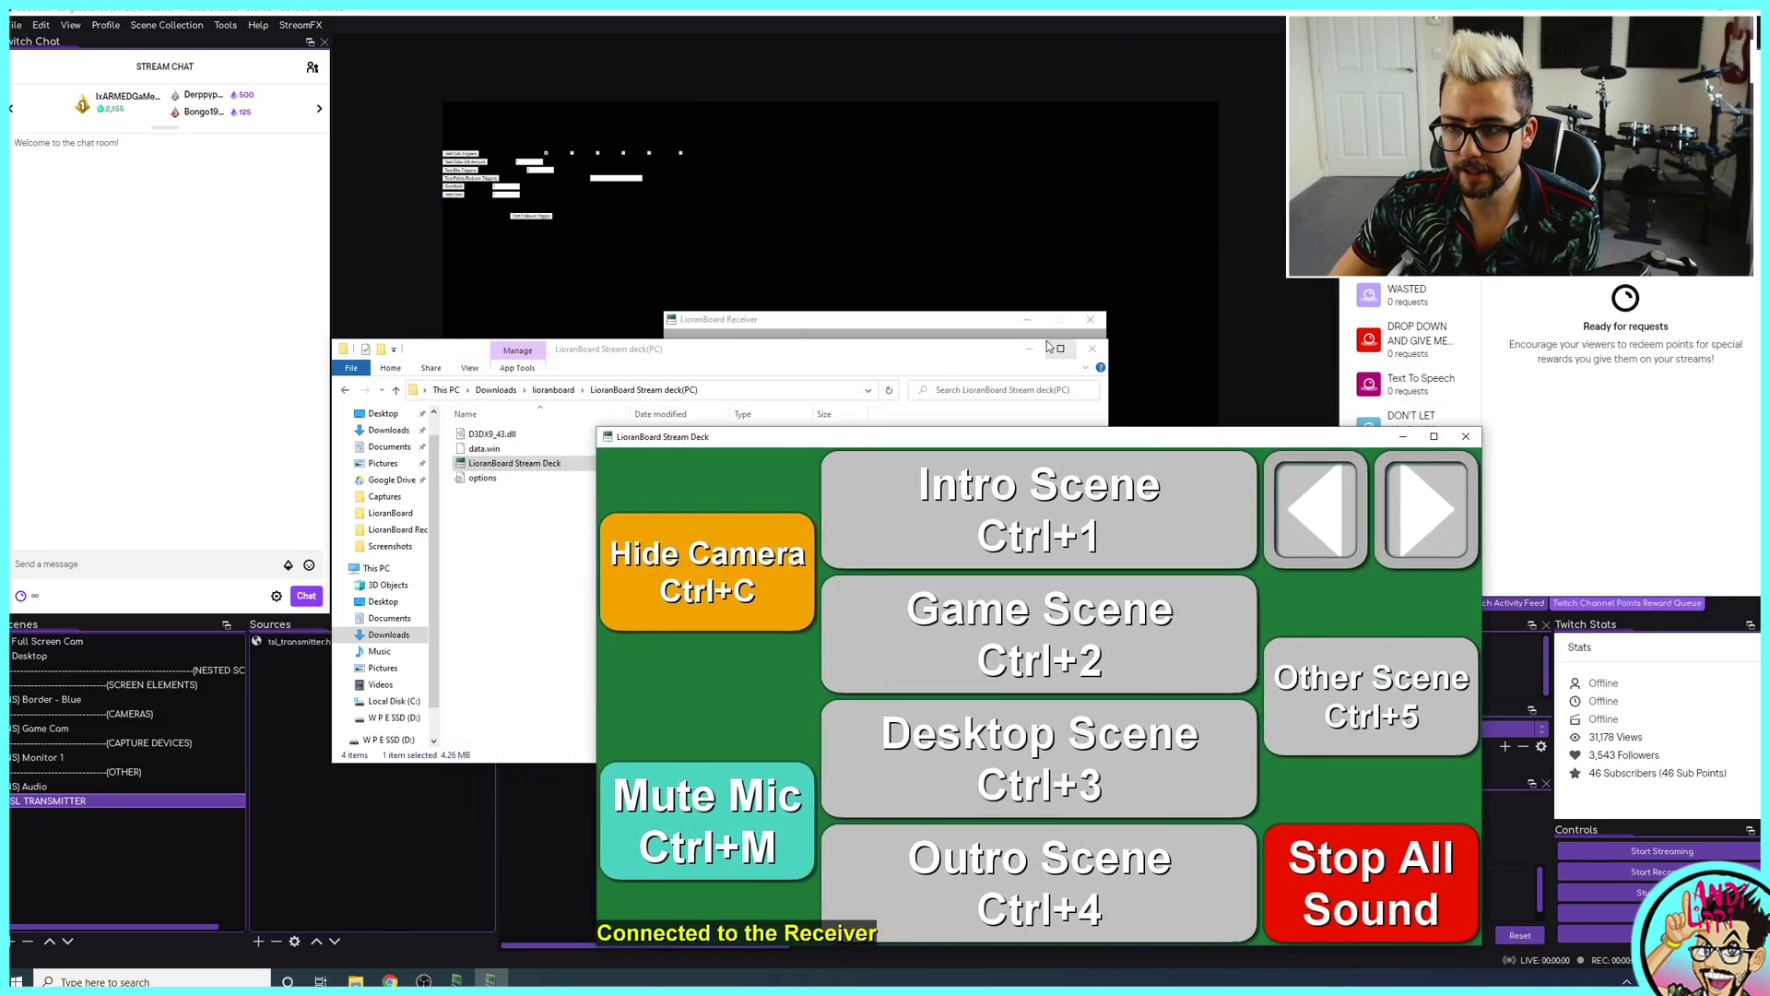
# - Arrange the Receiver beside the Stream Deck and test the "Intro Scene Ctrl+1" button to switch the OBS scene
pyautogui.click(1029, 348)
pyautogui.moveTo(986, 319); pyautogui.dragTo(445, 473)
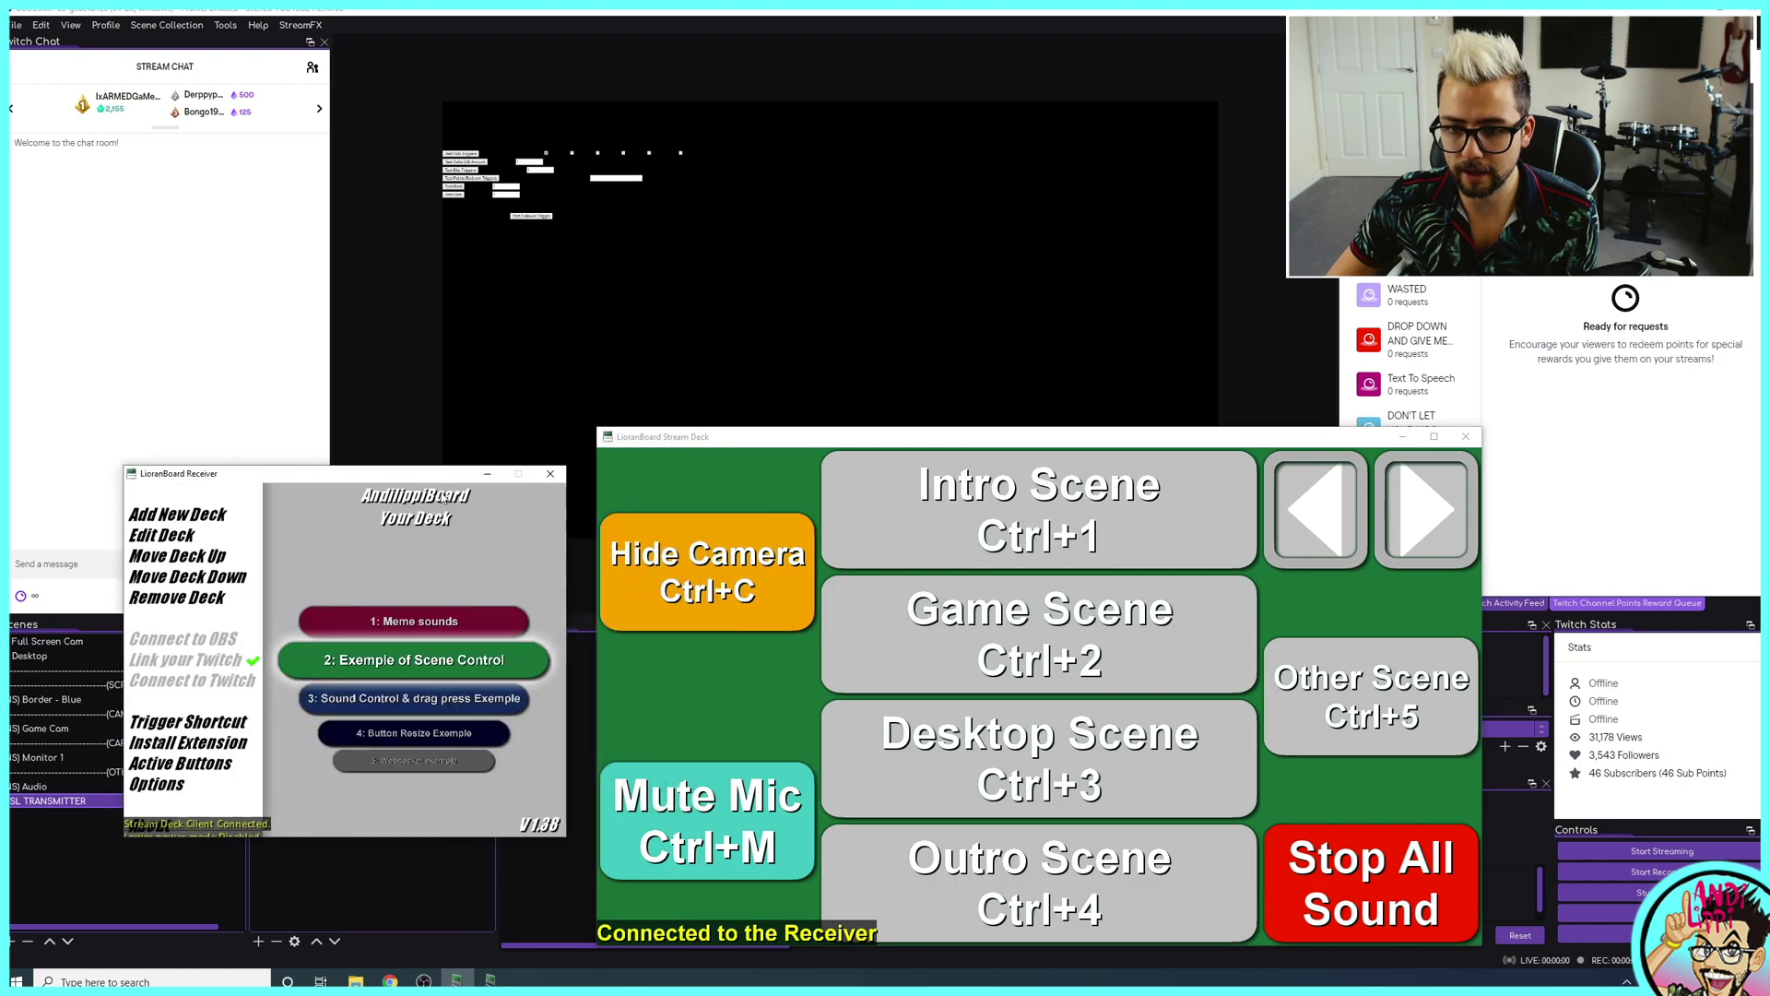
pyautogui.click(161, 534)
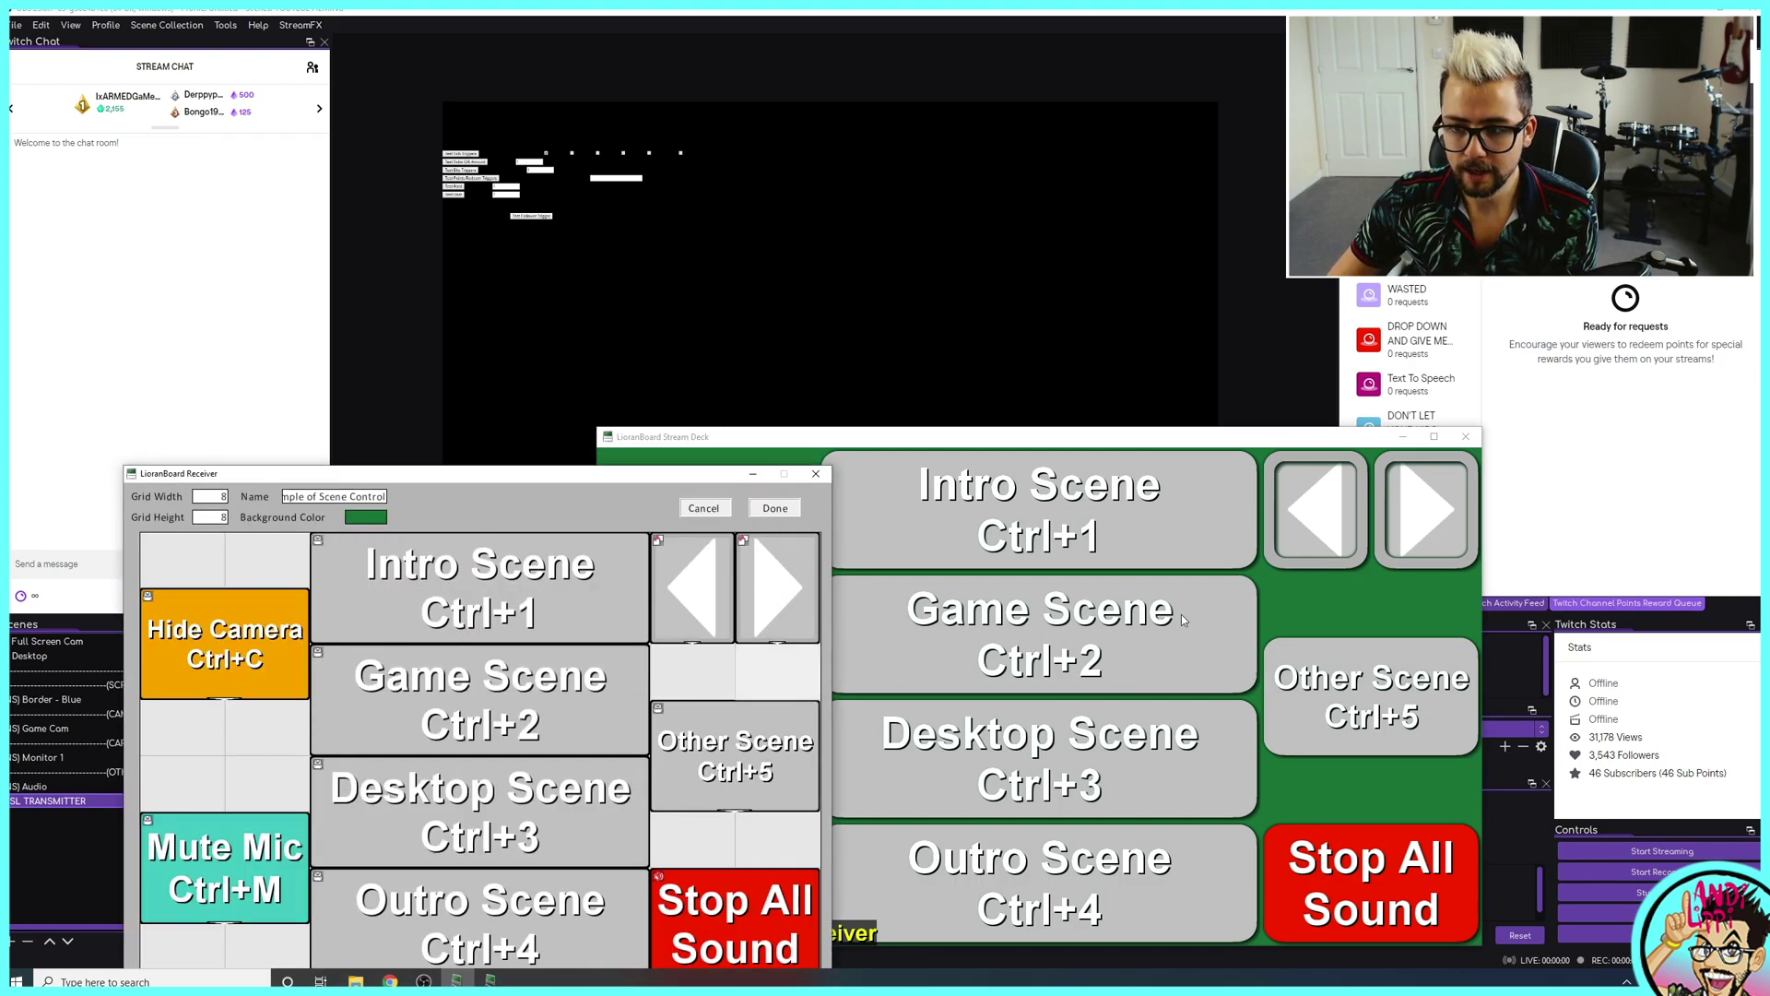
pyautogui.click(996, 527)
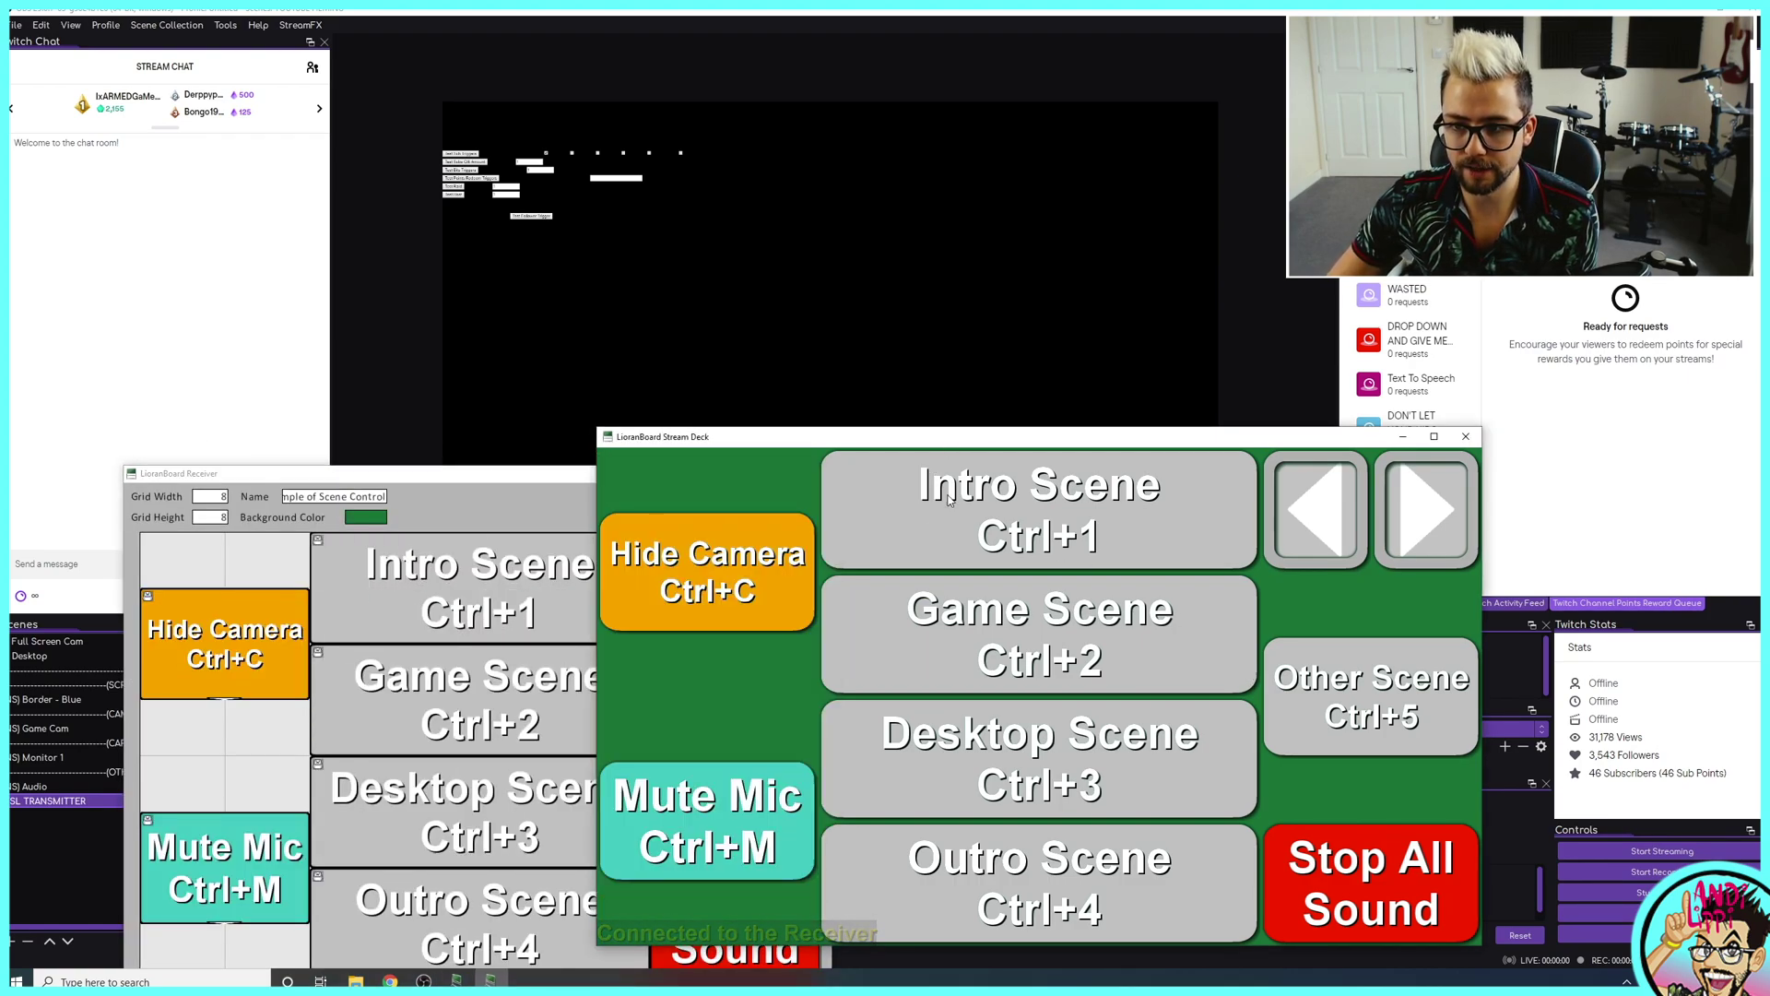
pyautogui.click(996, 527)
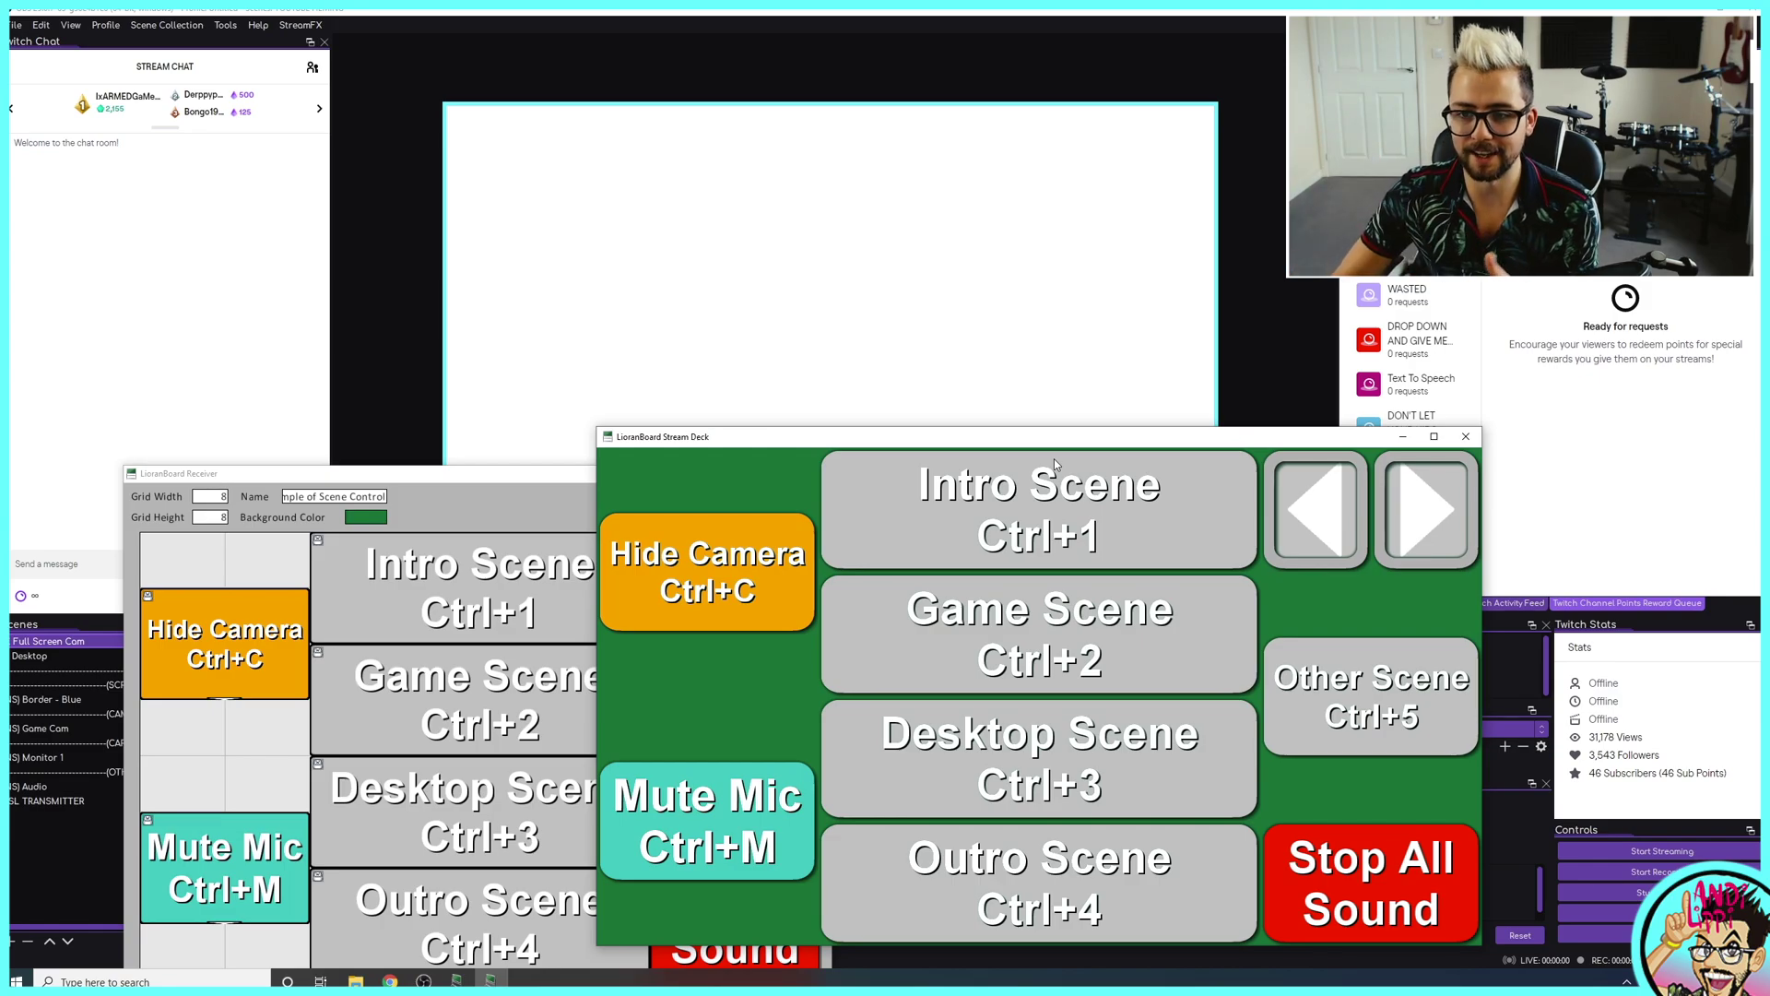
pyautogui.moveTo(540, 471); pyautogui.dragTo(713, 169)
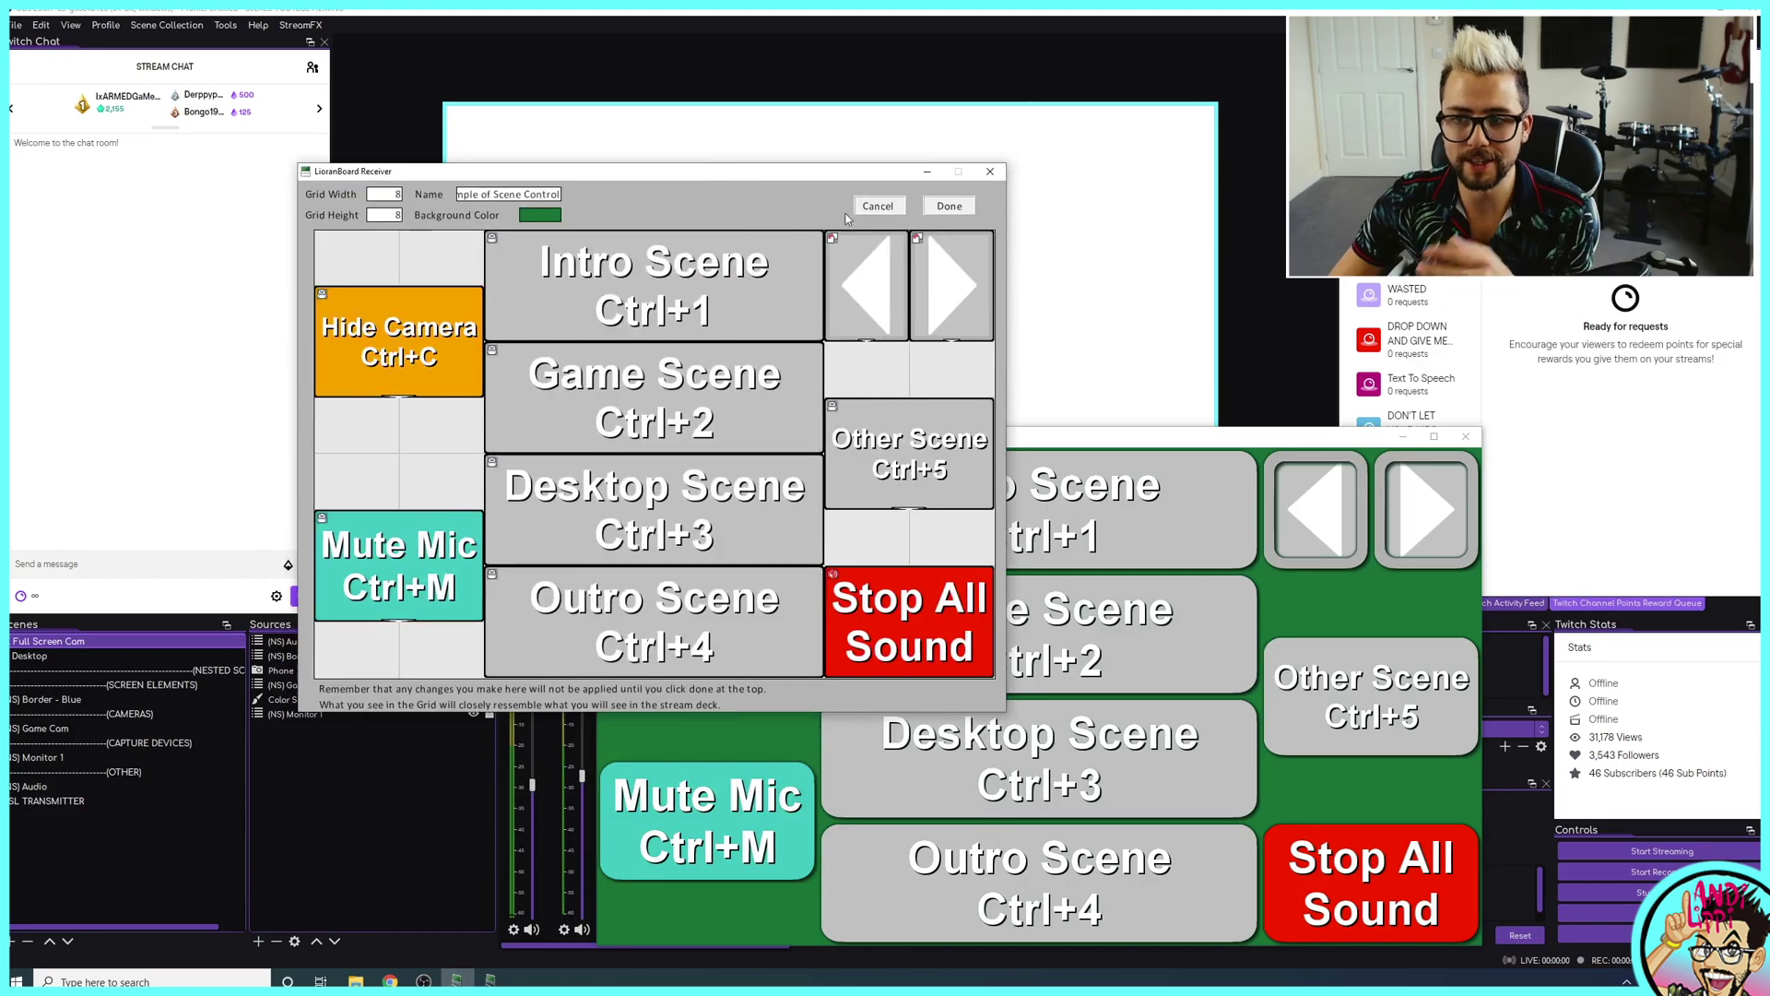
pyautogui.click(949, 206)
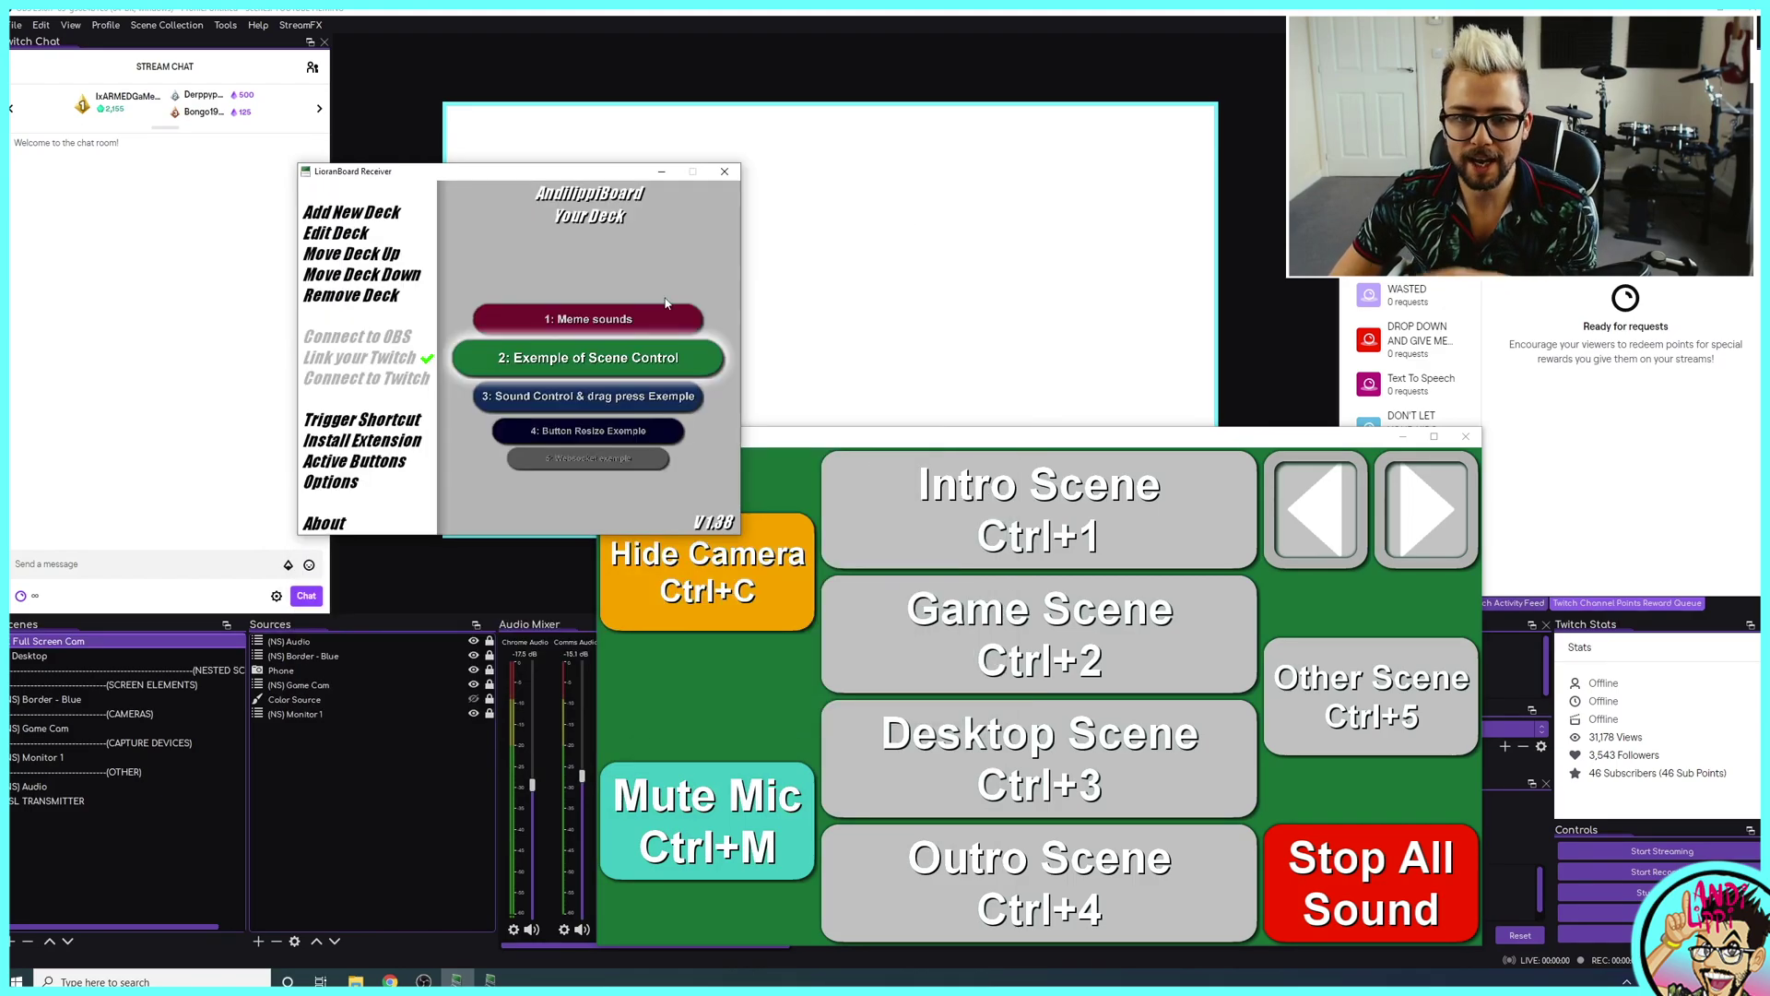
# - Add a new deck in the Receiver and create a button without a name in its first grid cell
pyautogui.click(336, 213)
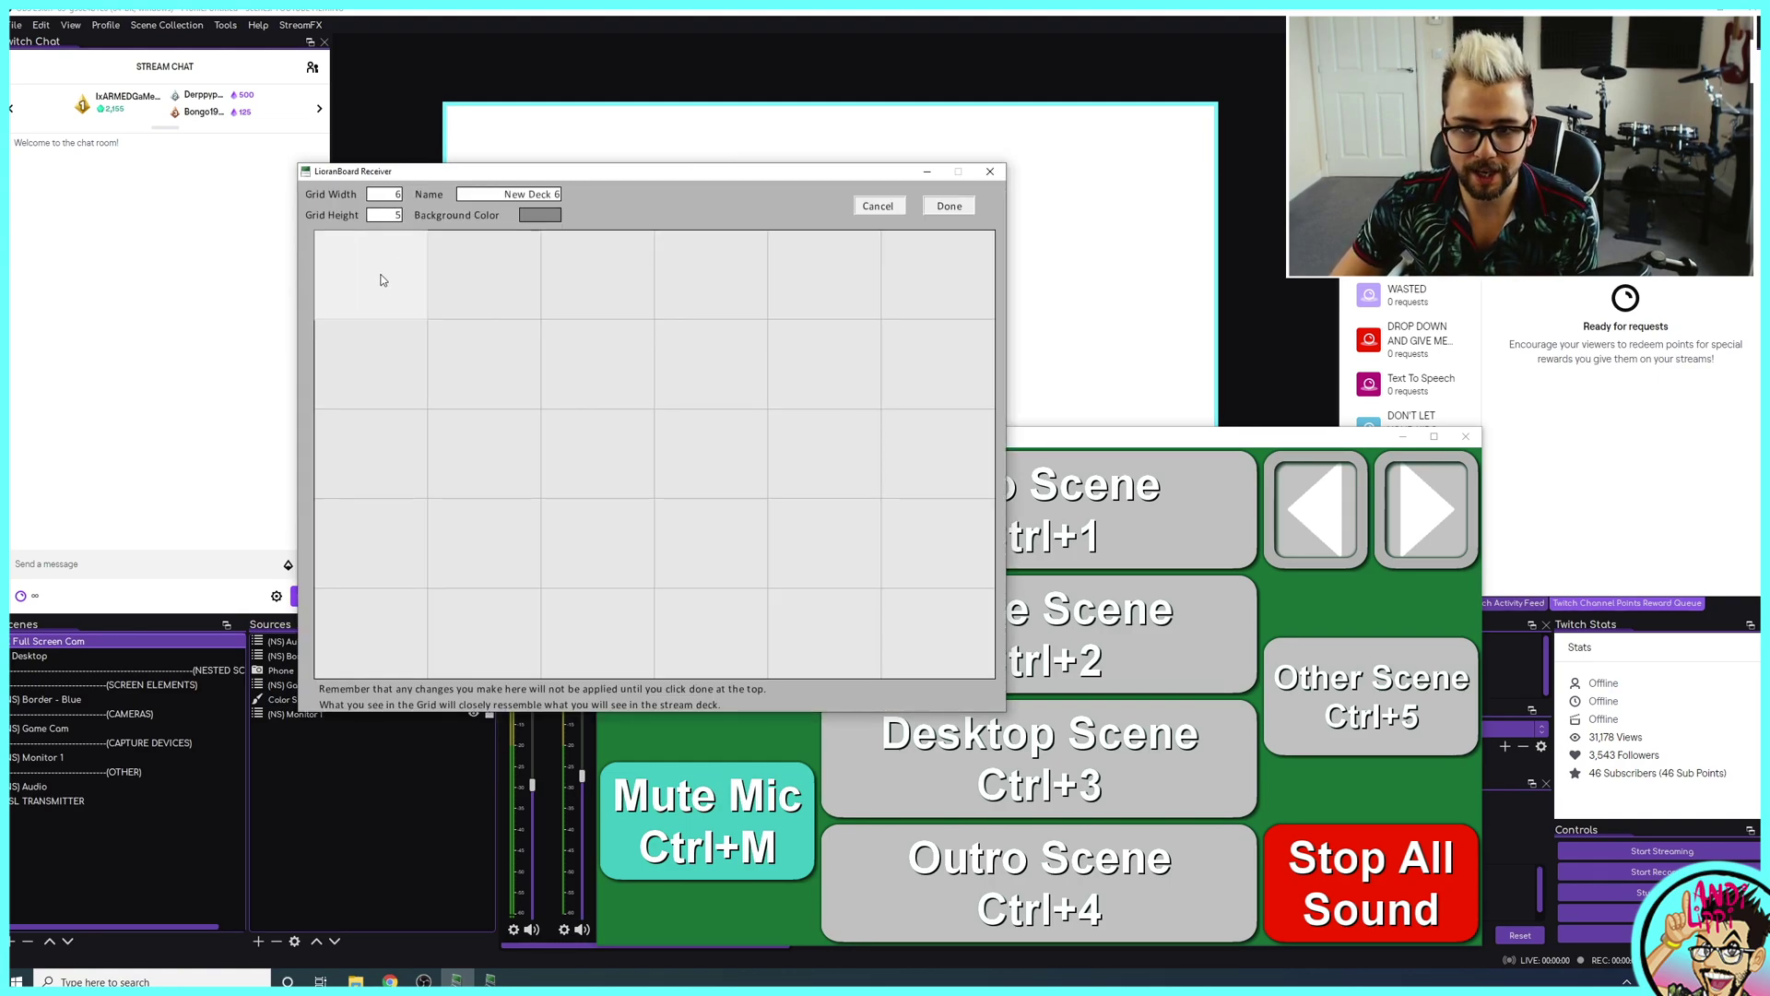
pyautogui.click(382, 281)
pyautogui.click(410, 278)
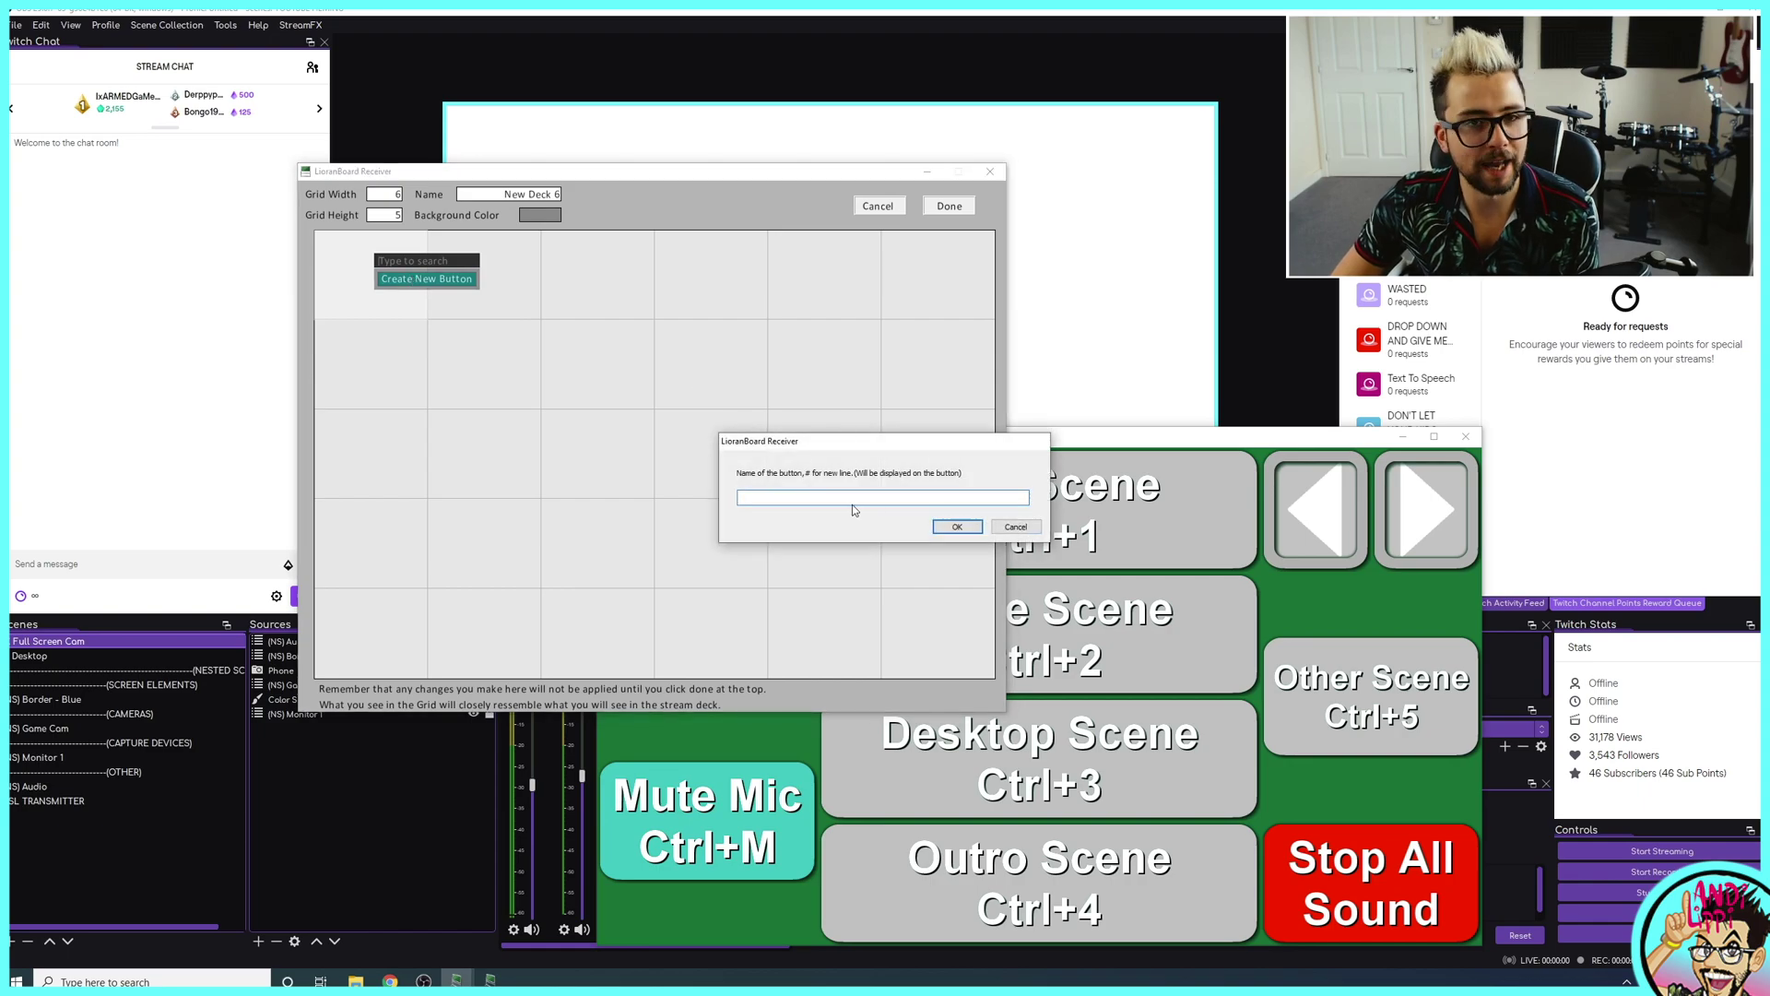
pyautogui.click(1016, 527)
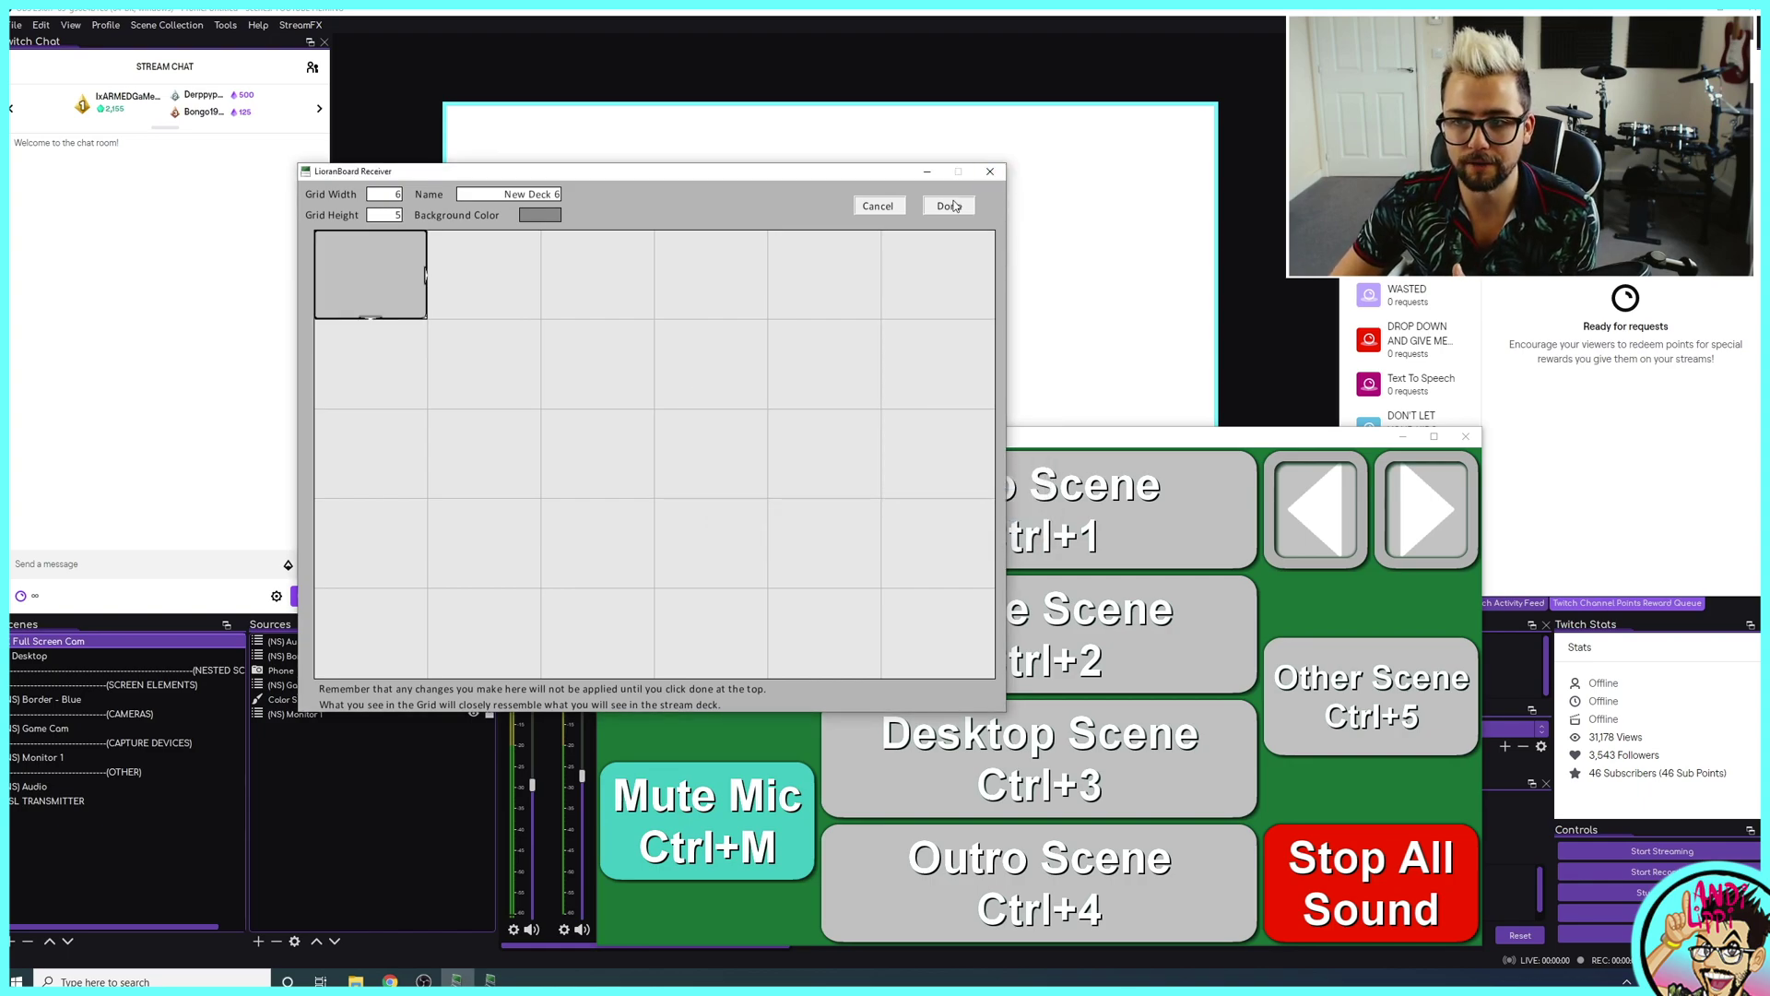
# - Close the grid editor of New Deck 6 and return to the Receiver's deck list
pyautogui.click(878, 205)
pyautogui.click(808, 502)
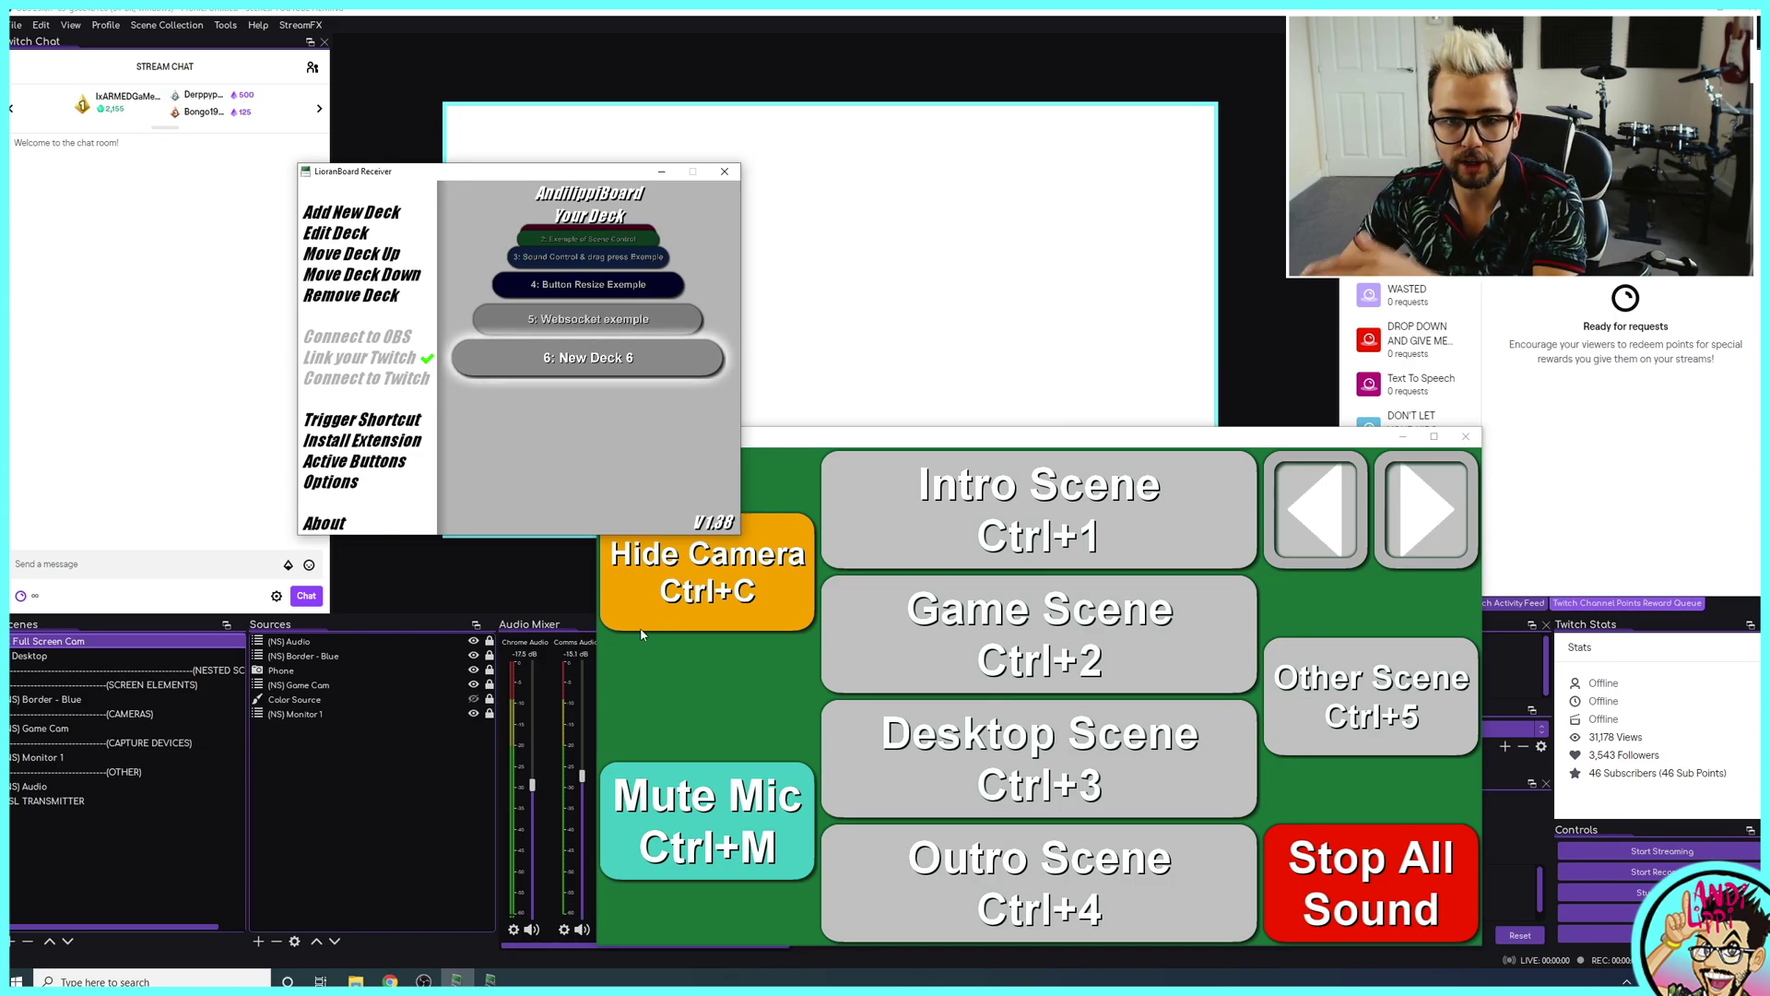
# - Open the commands HTML reference from the lioranboard folder in the browser and look through the Commands and OBS Source Commands sections
pyautogui.click(355, 980)
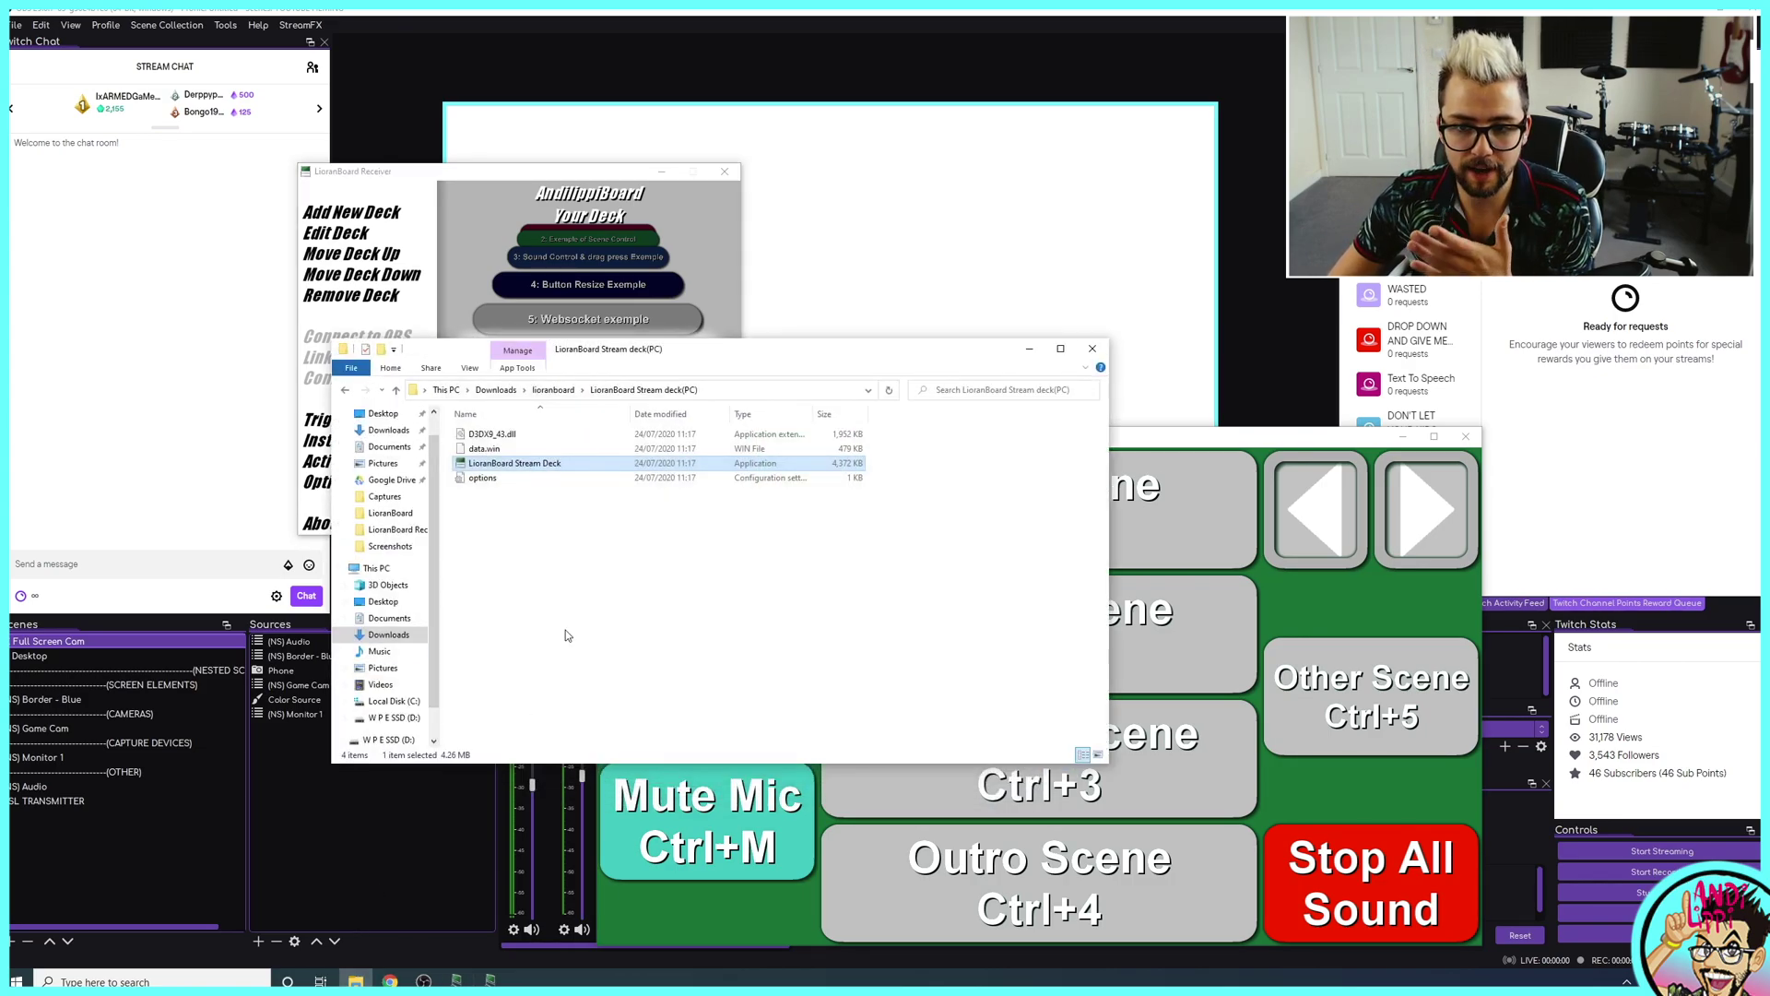
pyautogui.click(553, 389)
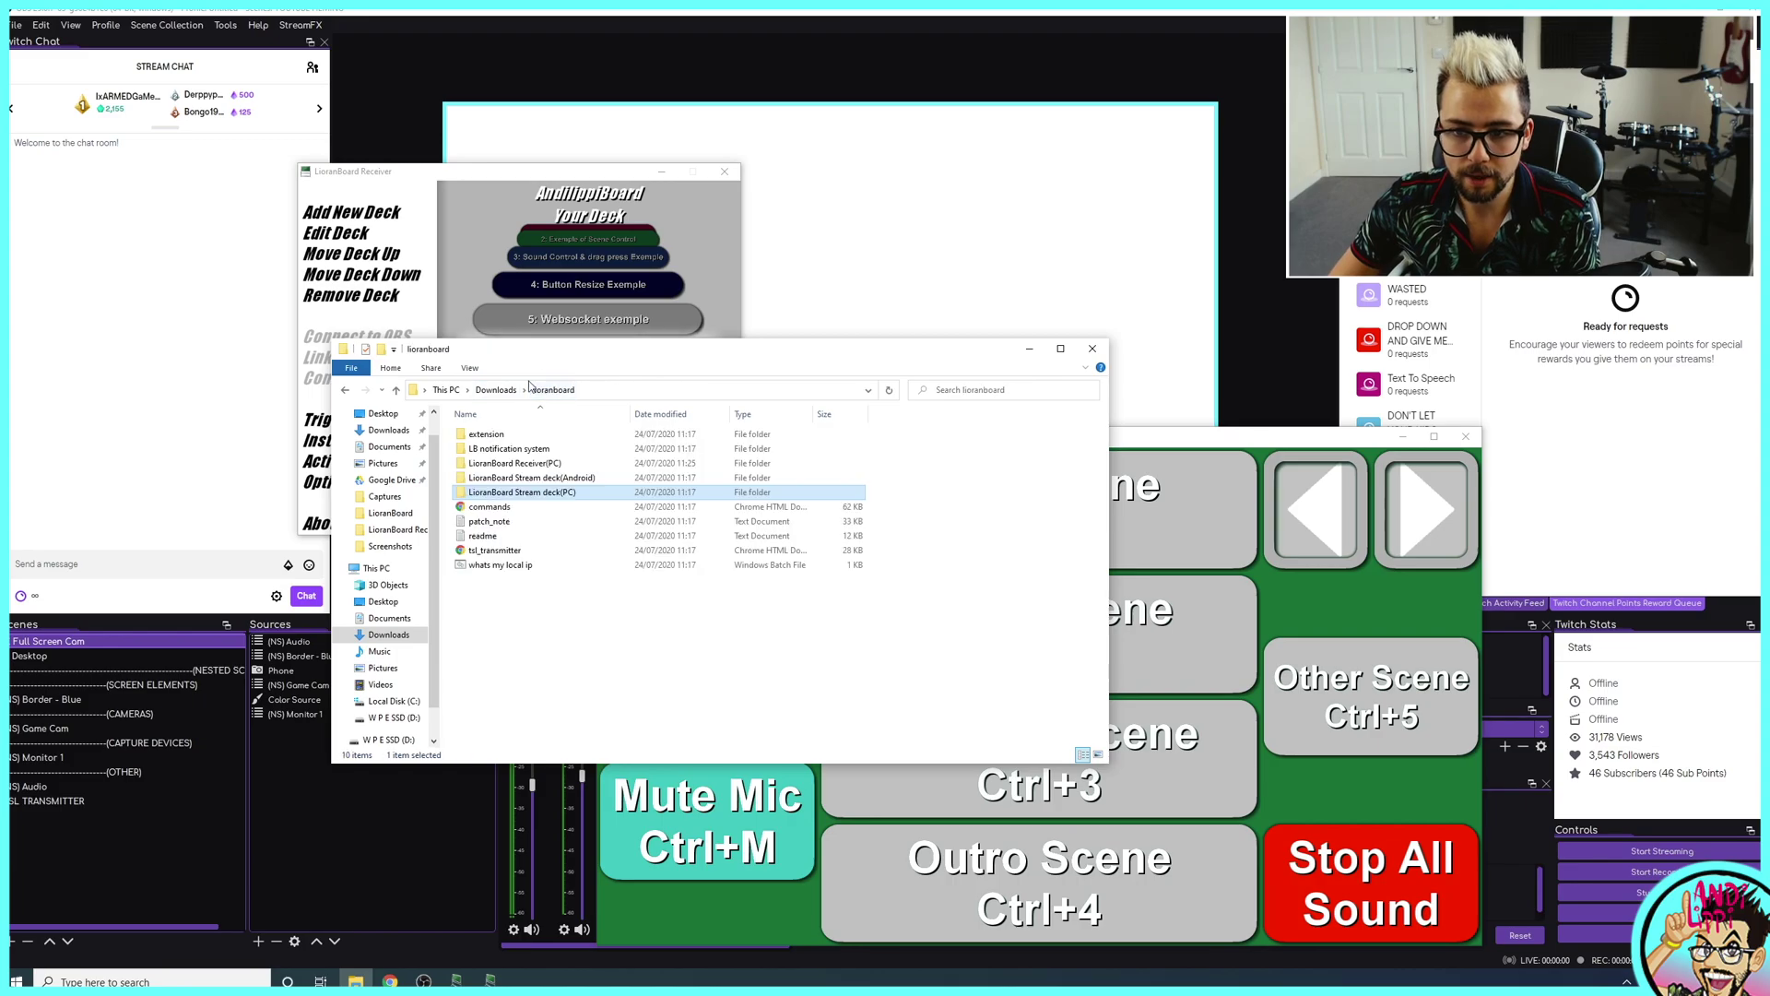
pyautogui.doubleClick(489, 507)
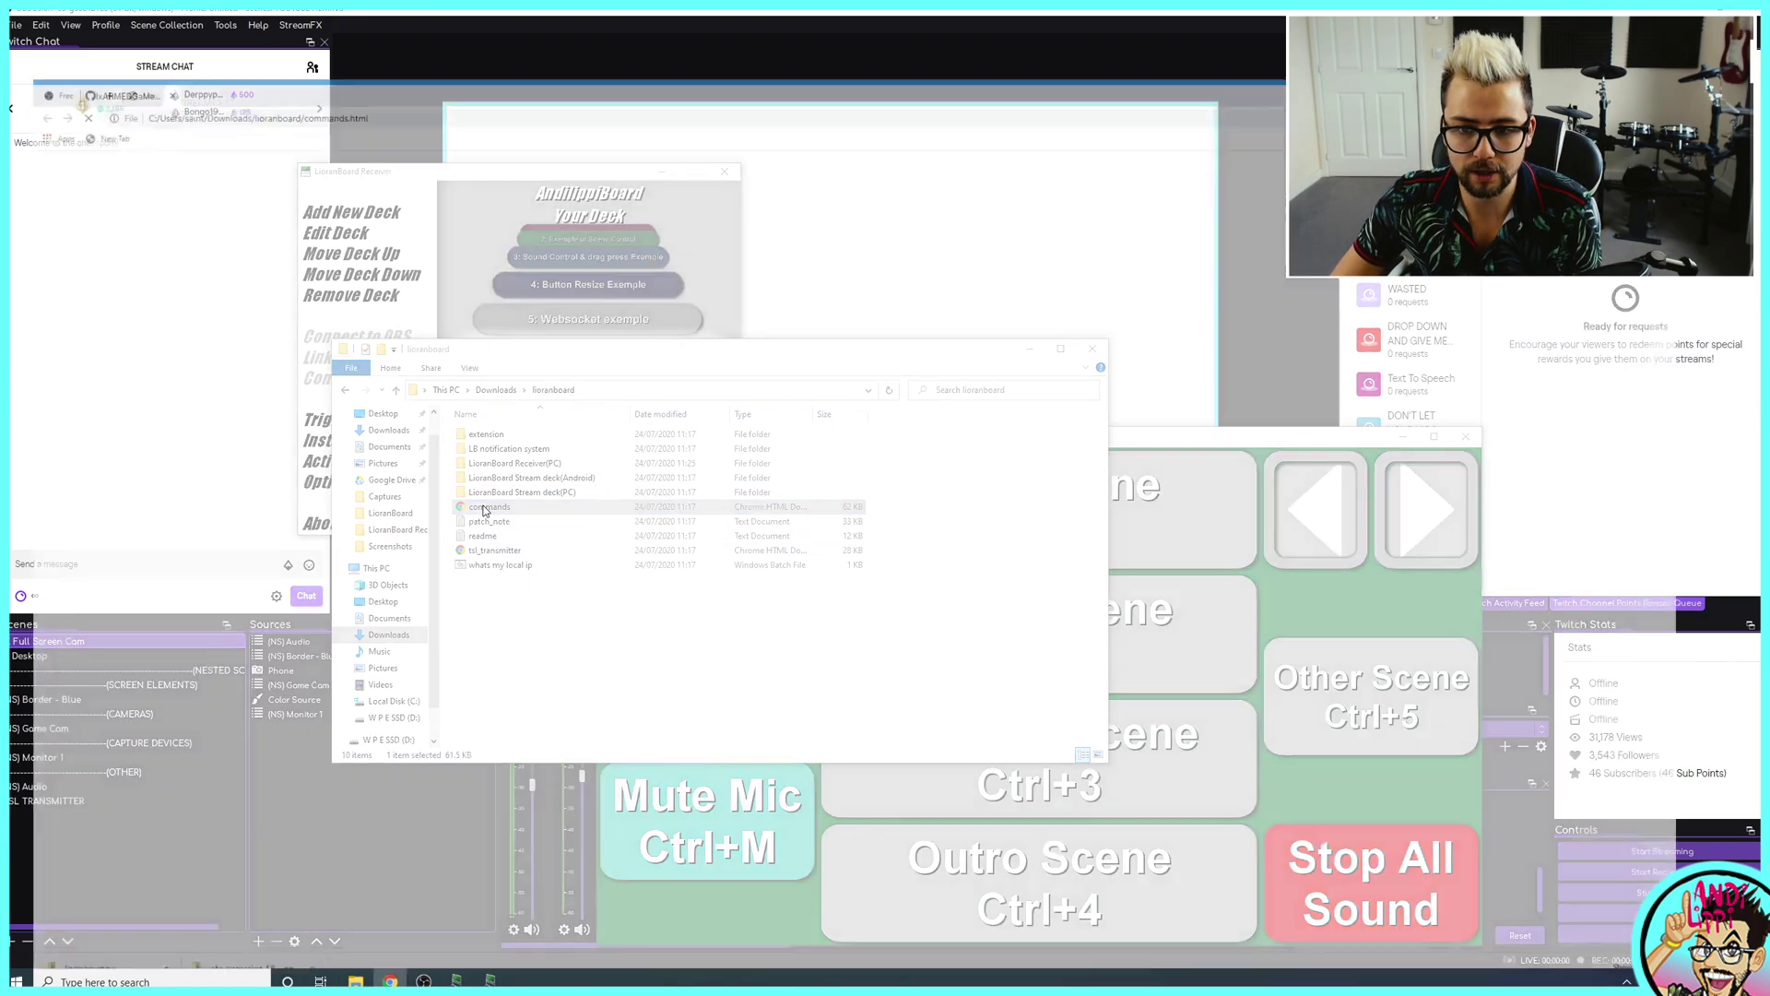
pyautogui.scroll(-20, 179, 394)
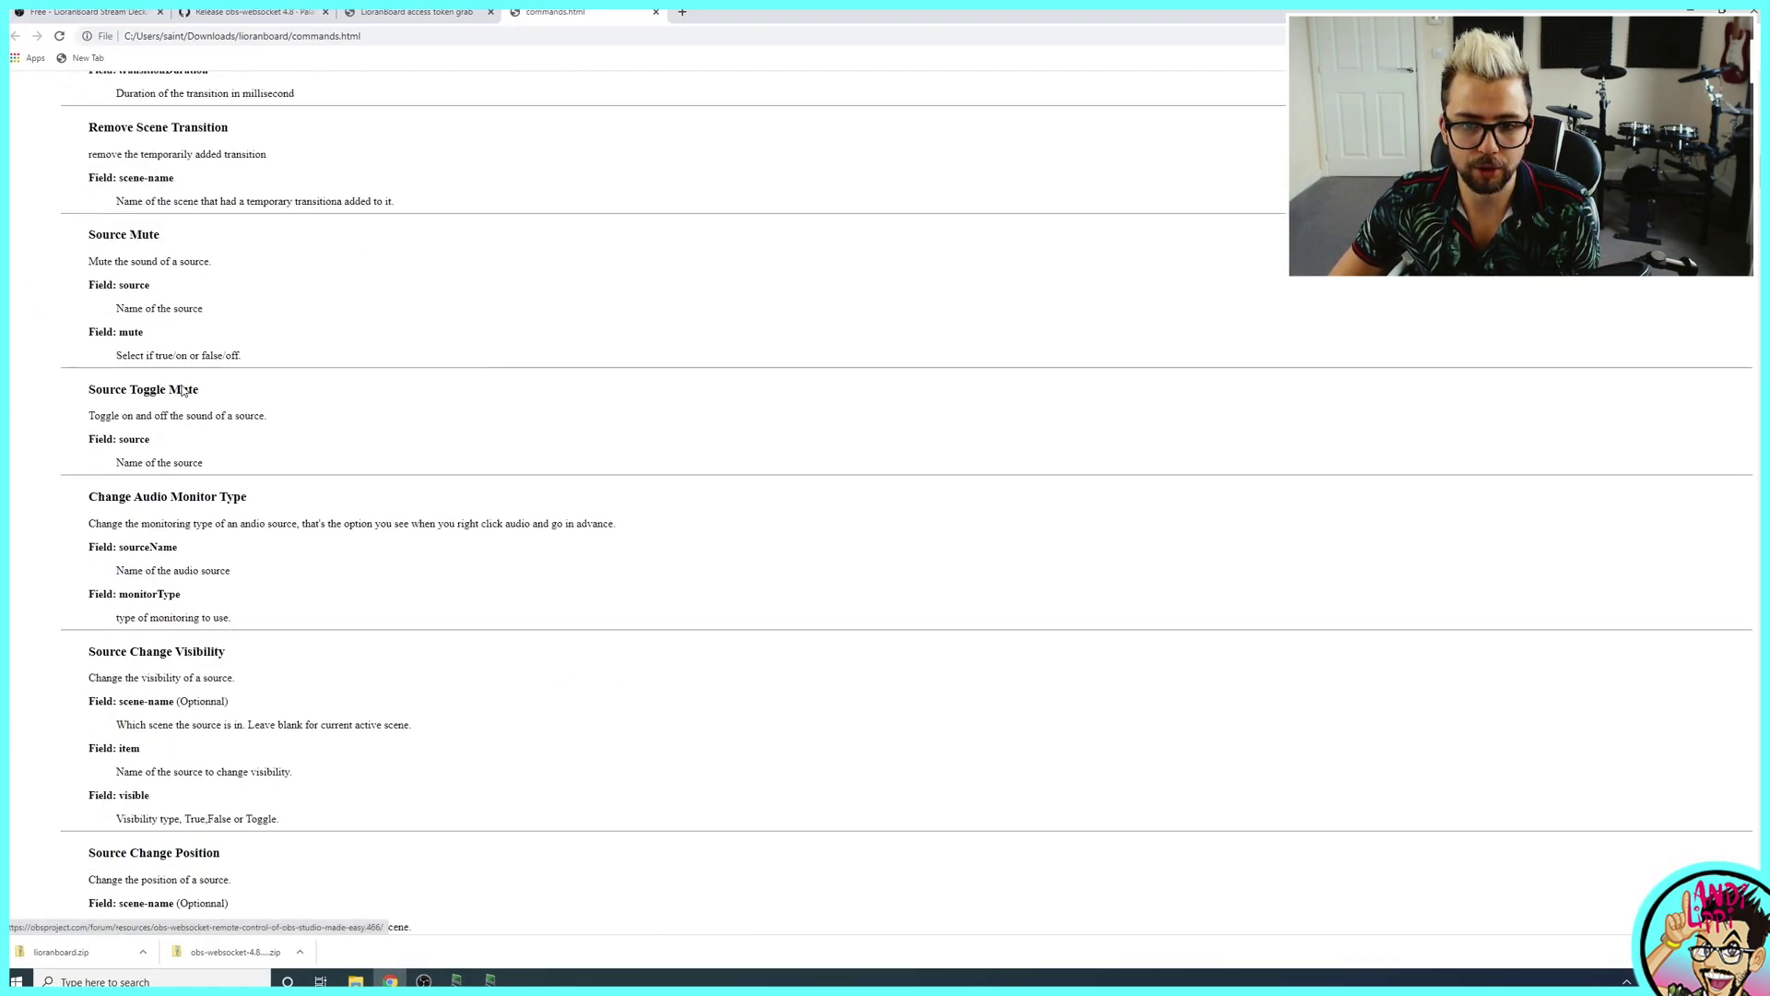
pyautogui.scroll(20, 180, 394)
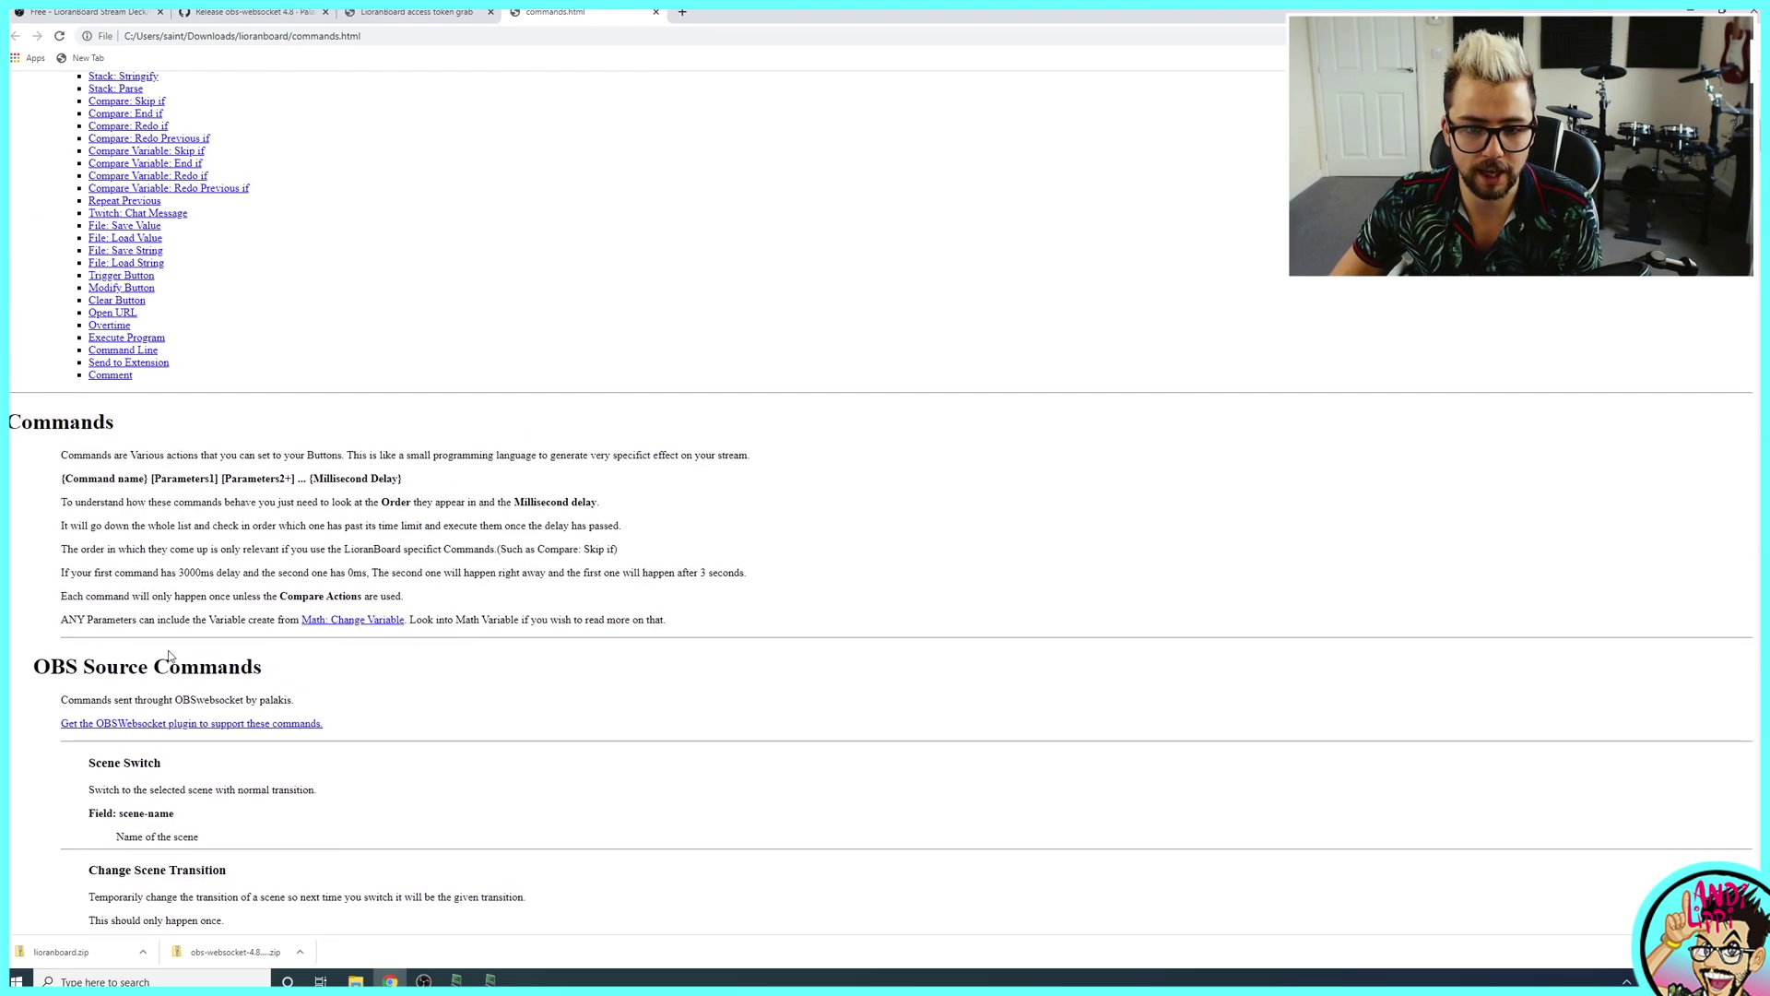
pyautogui.scroll(-2, 170, 795)
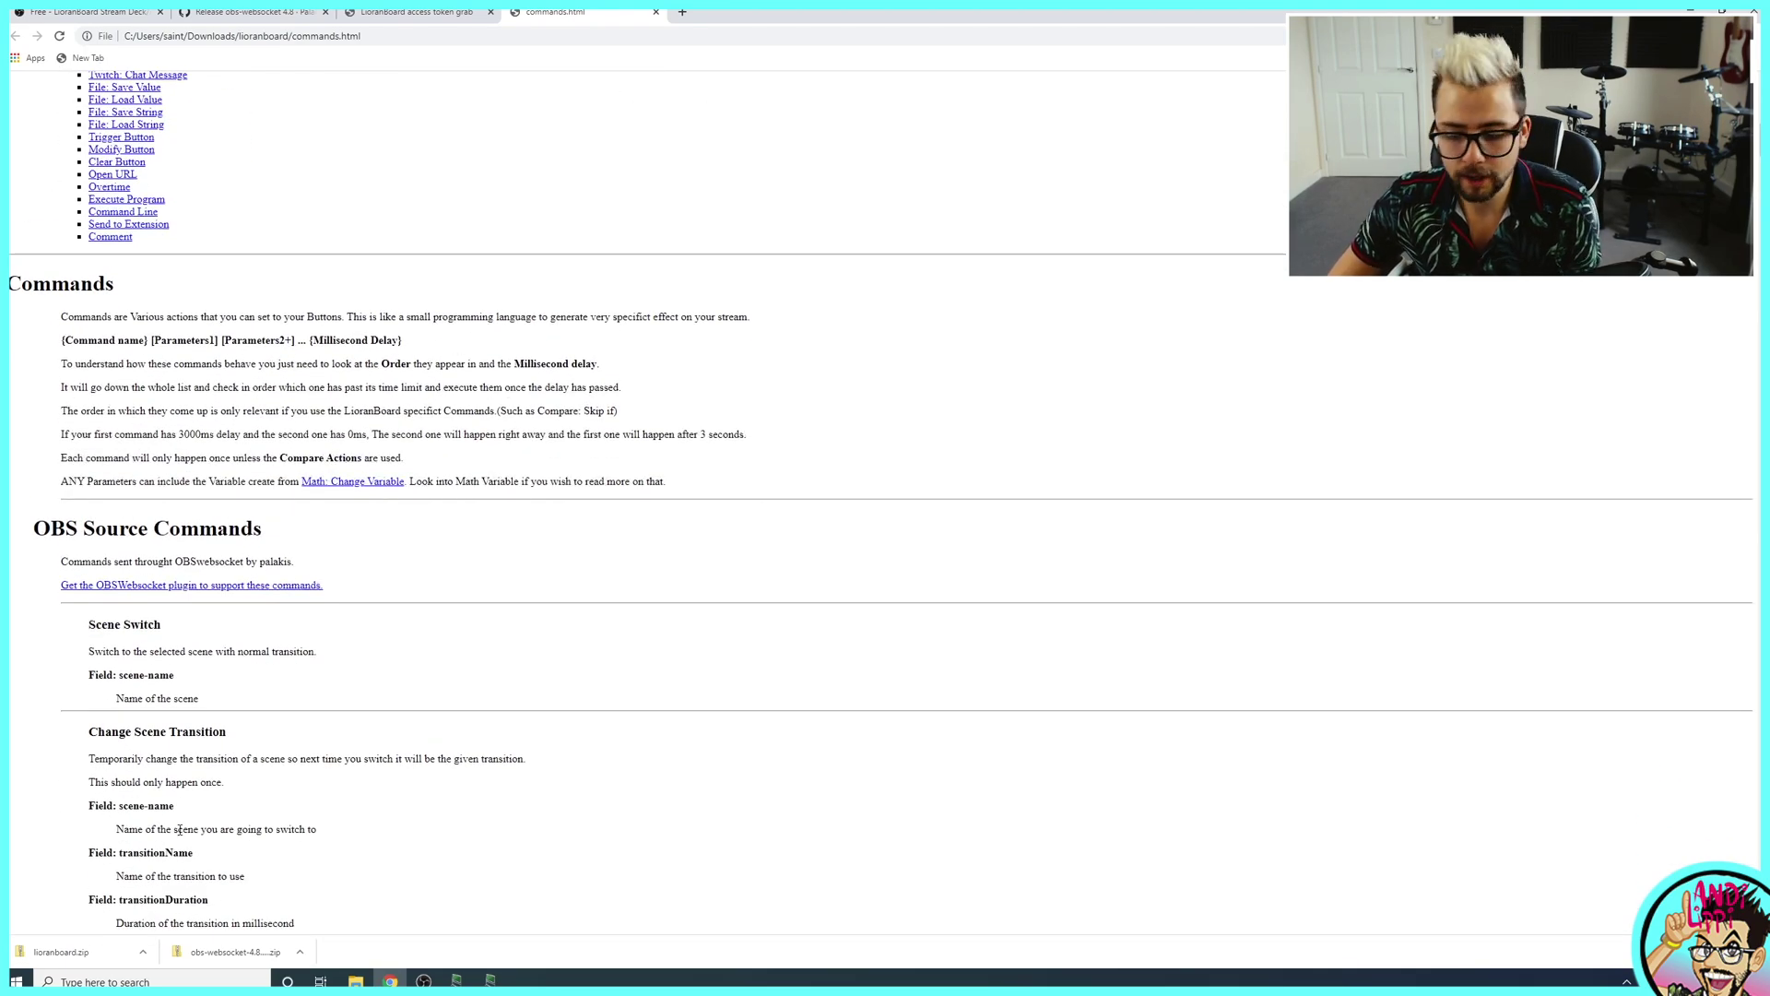